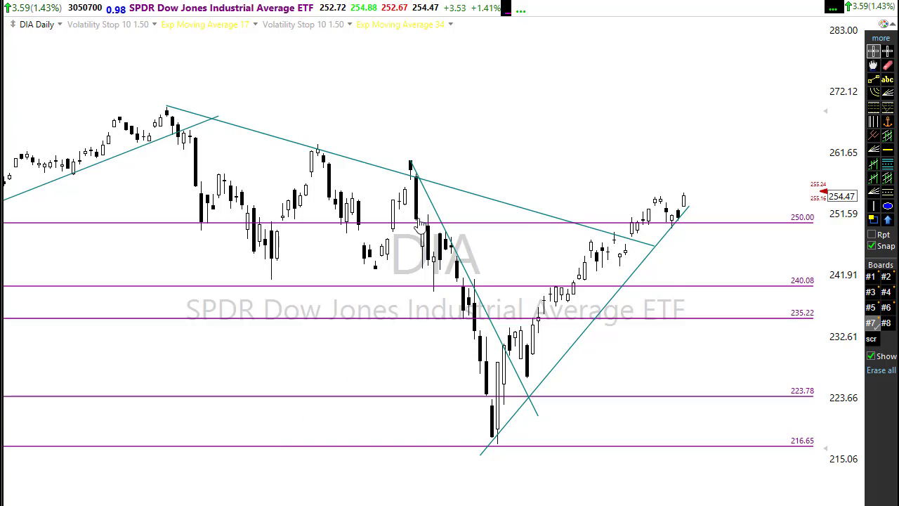
Add the MACD Histogram indicator to the DIA daily chart, finding it by searching for "macd".
right_click(309, 94)
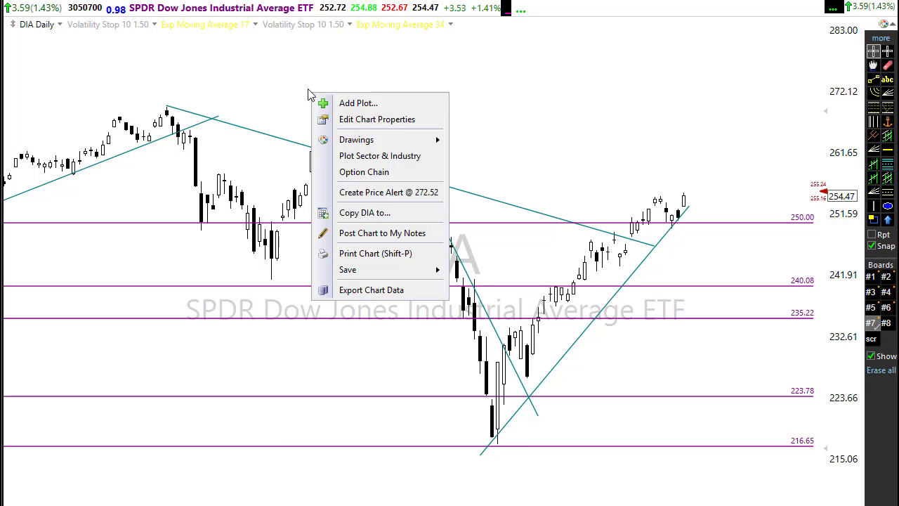
click(355, 104)
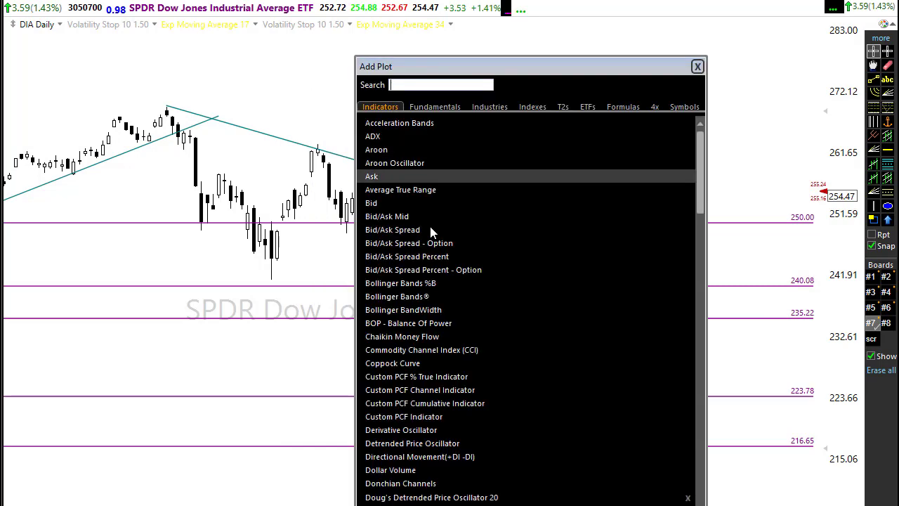
click(416, 84)
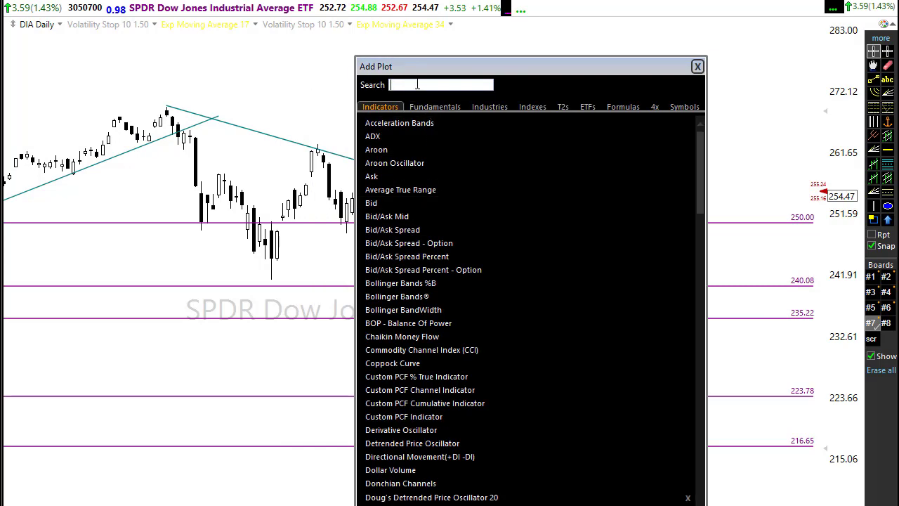
text(macd)
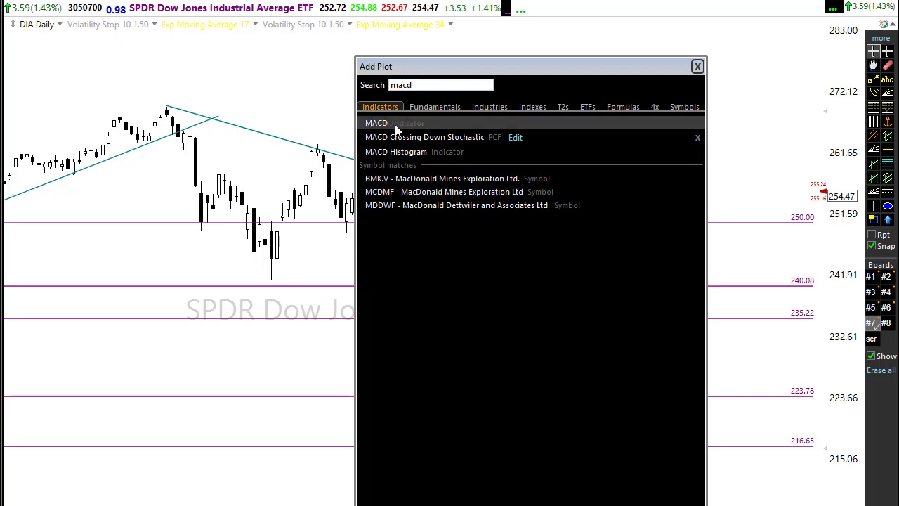
click(402, 151)
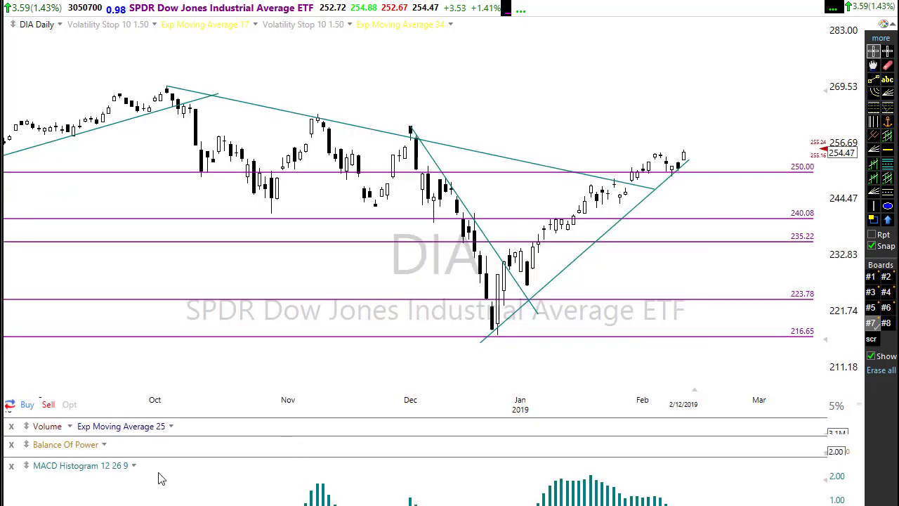
Place the MACD Histogram pane directly beneath the price chart and enlarge it upward.
drag(29, 471, 467, 416)
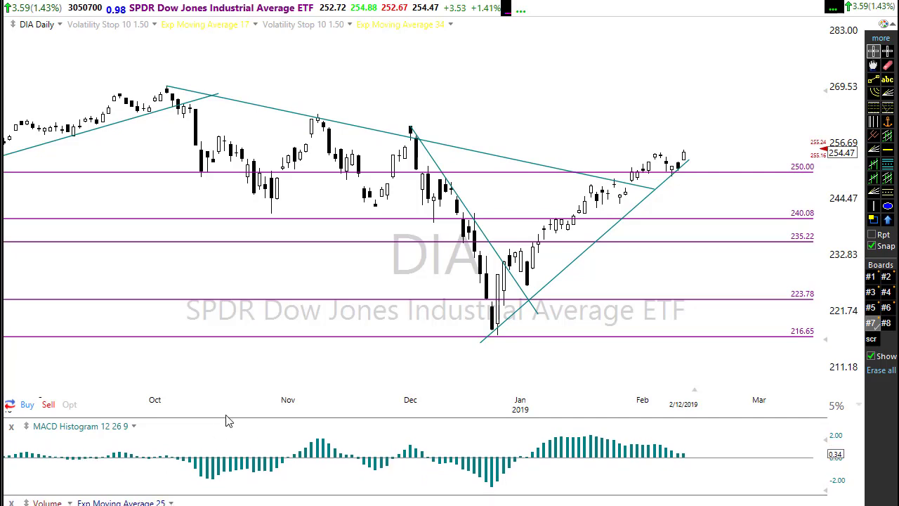
drag(227, 419, 249, 315)
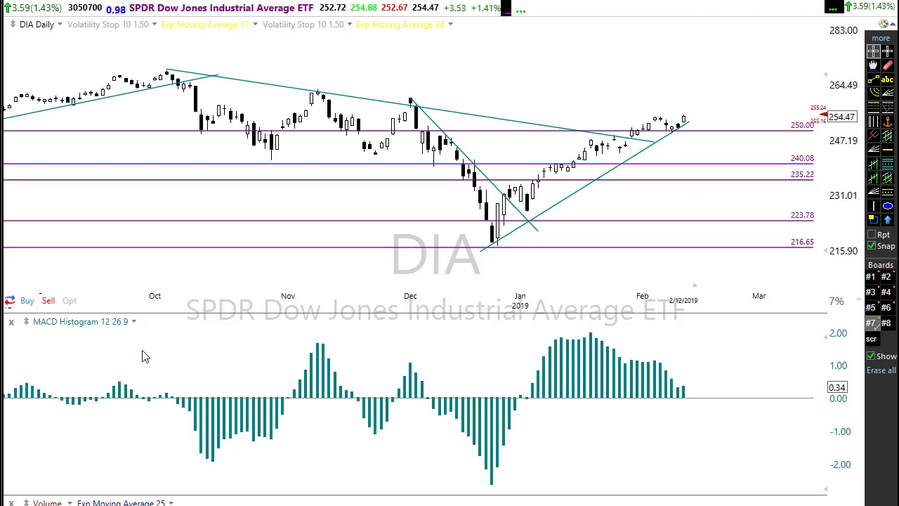
Open the MACD Histogram's settings for editing and set its plot color to green.
click(135, 323)
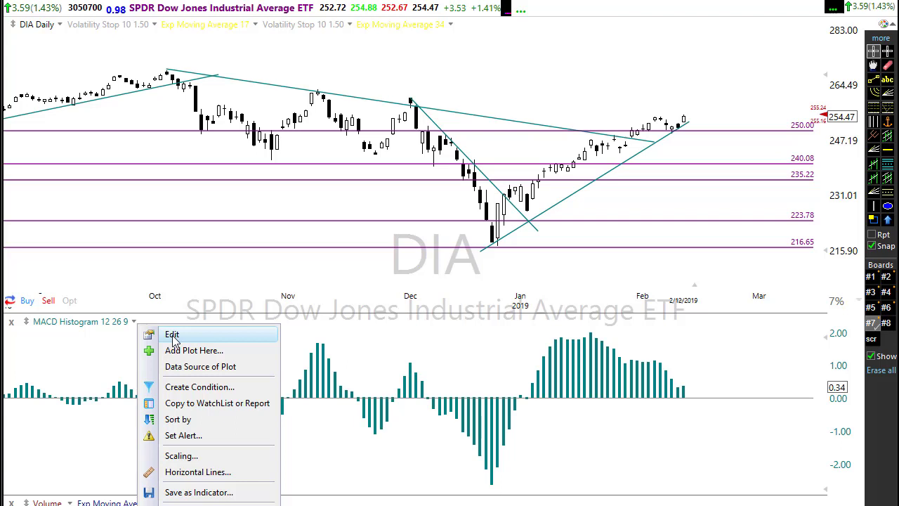
click(98, 343)
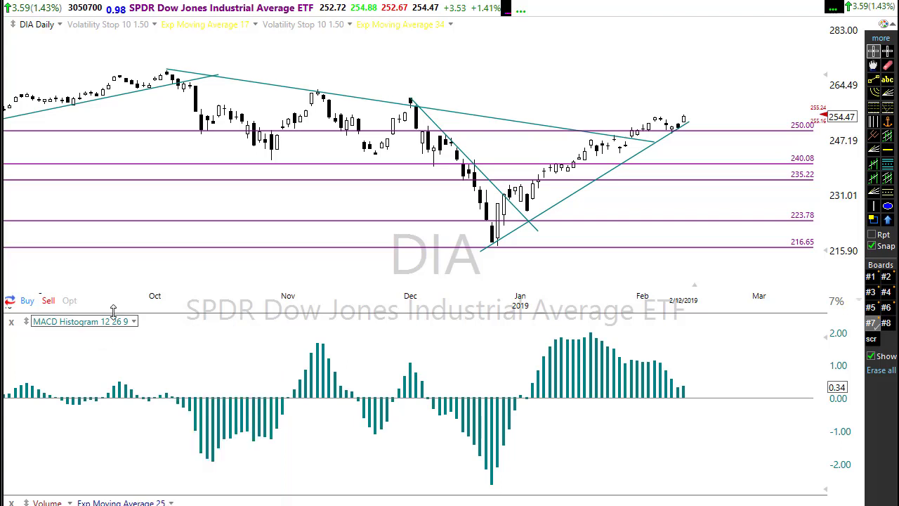
click(130, 324)
click(166, 334)
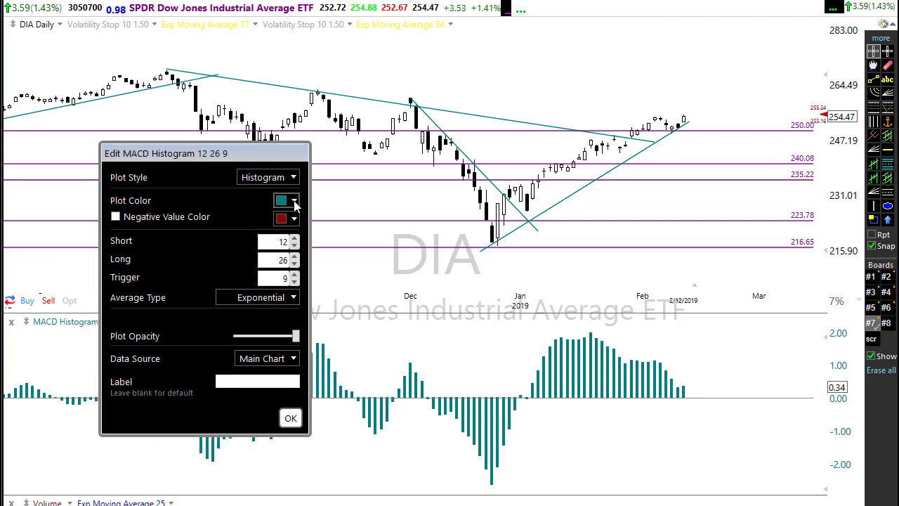
click(293, 200)
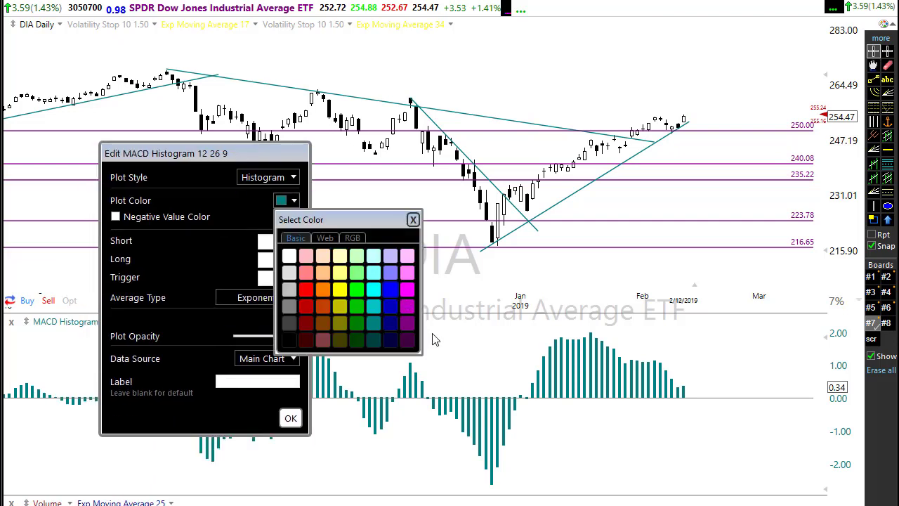
click(356, 319)
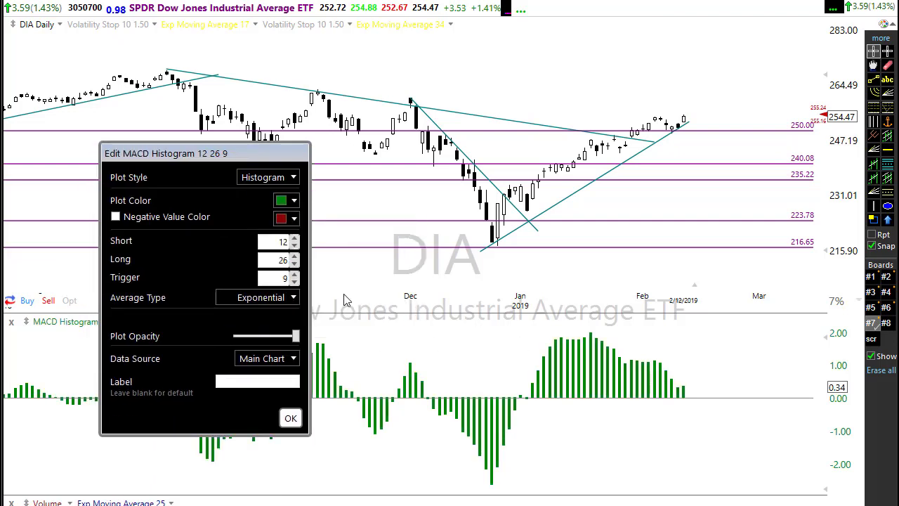
Enable a separate negative value color for the MACD Histogram, set it to dark purple, and apply the settings.
click(115, 217)
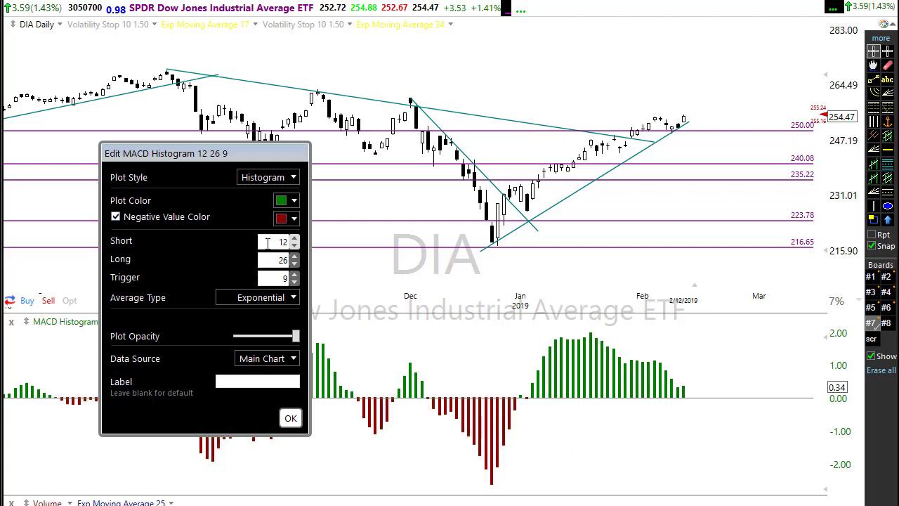
click(294, 218)
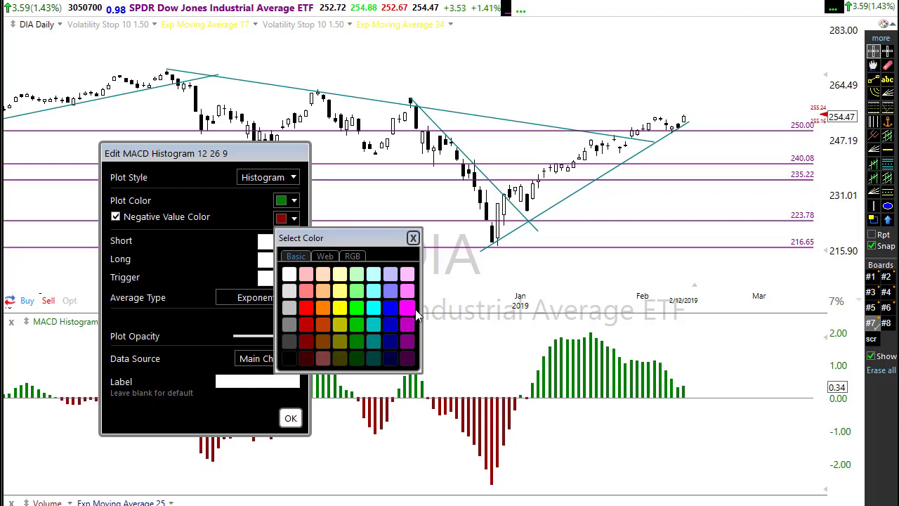
click(410, 326)
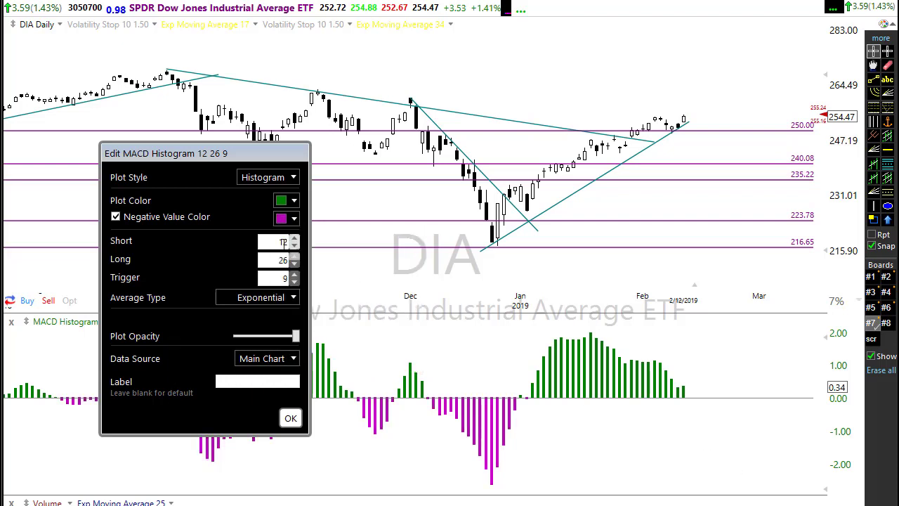
click(294, 218)
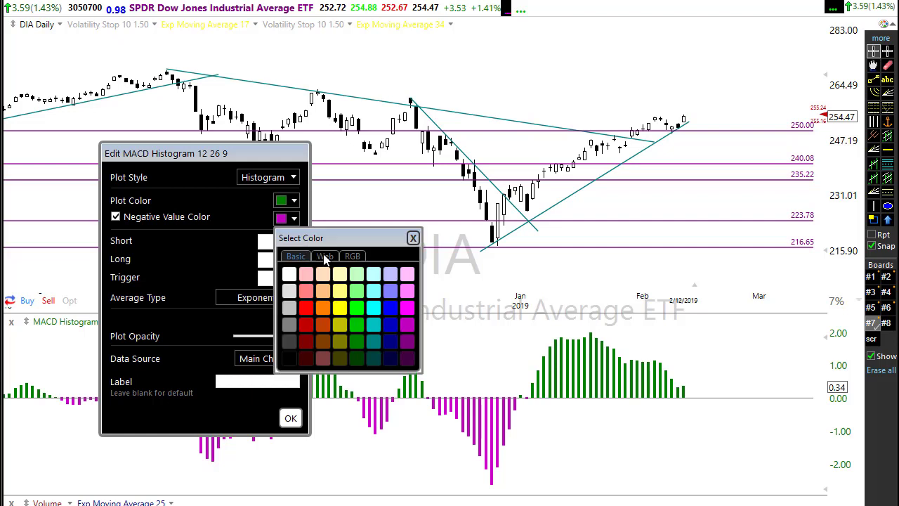
click(410, 342)
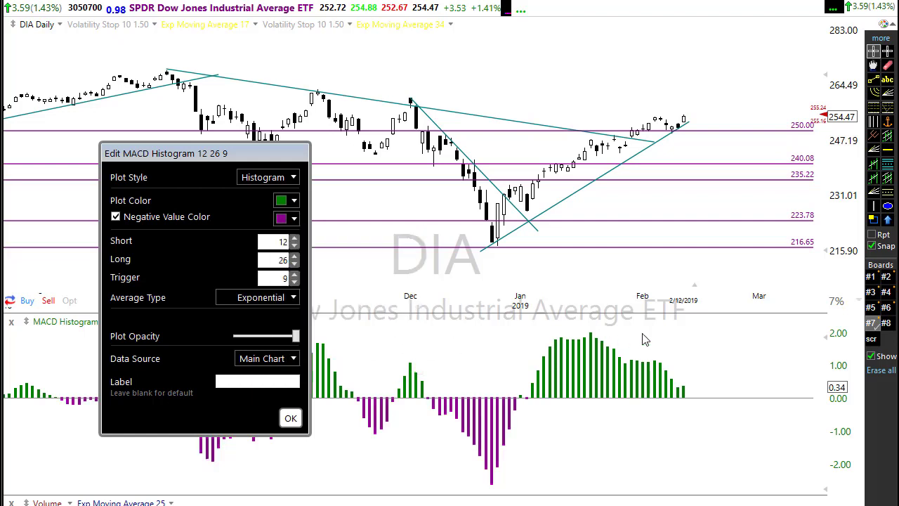
click(291, 419)
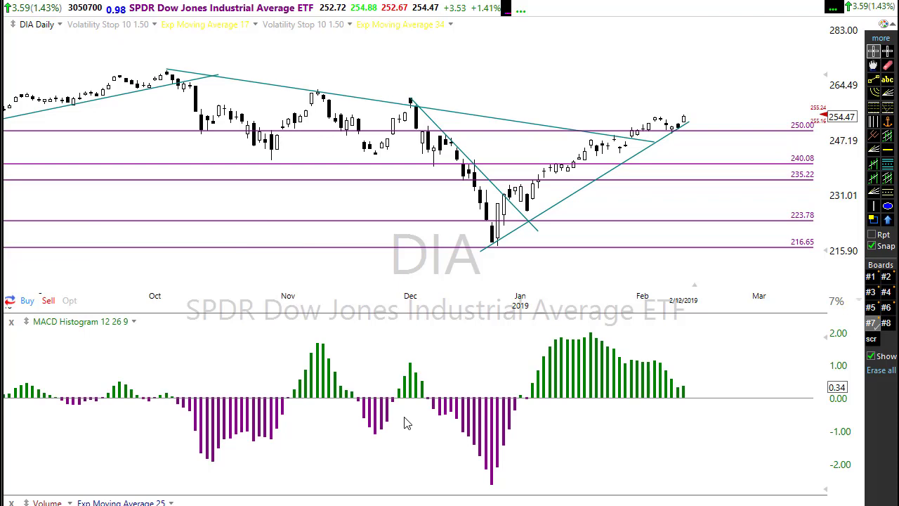
Mark the December decline, the rebound, the early January pullback and the histogram's zero-line crossover with red arrows, and clear the markings.
key(Up)
key(Up)
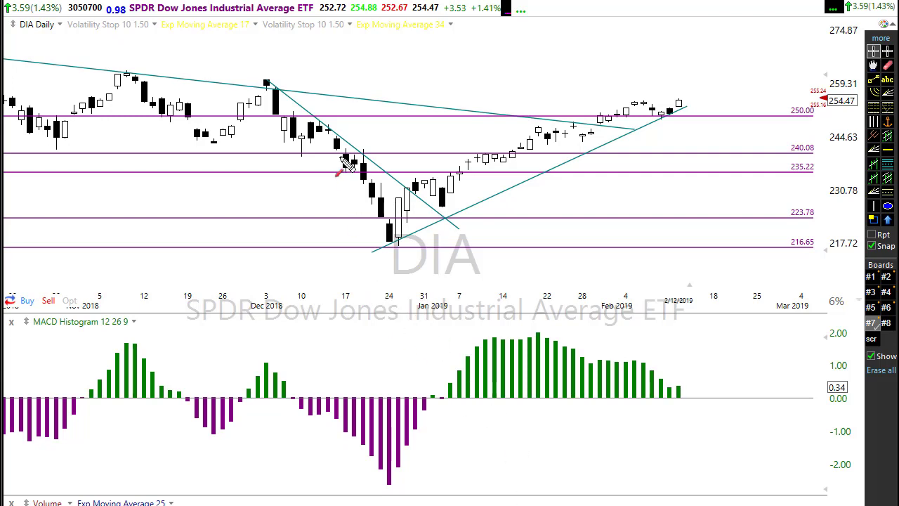
drag(255, 68, 481, 248)
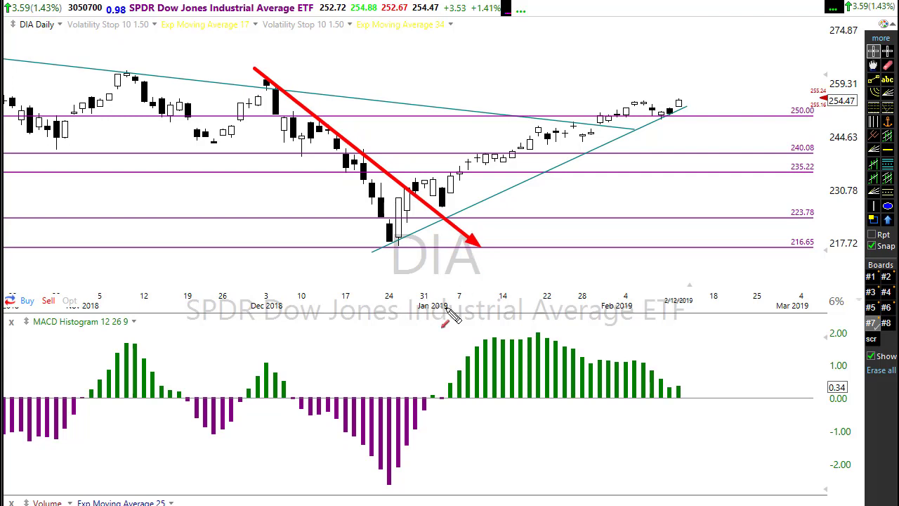
mouse_move(388, 242)
mouse_down()
mouse_move(419, 182)
mouse_move(445, 207)
mouse_up()
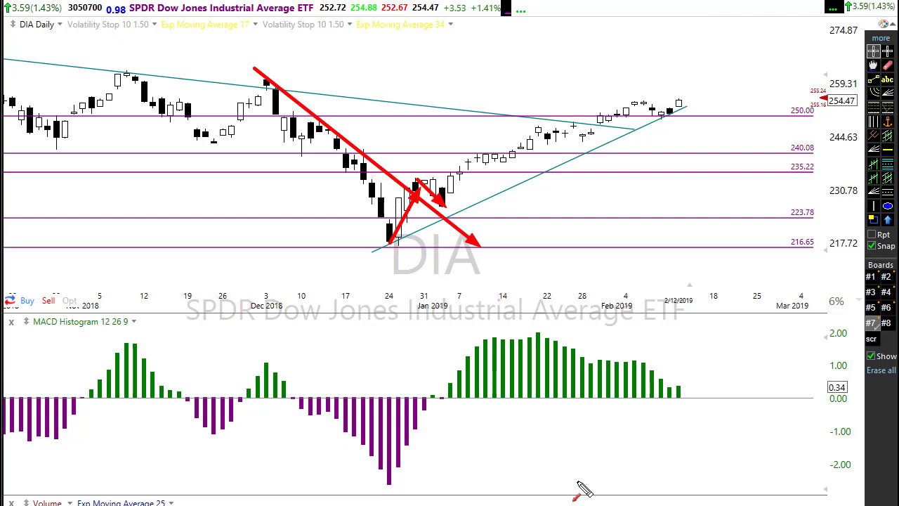
drag(502, 261, 452, 195)
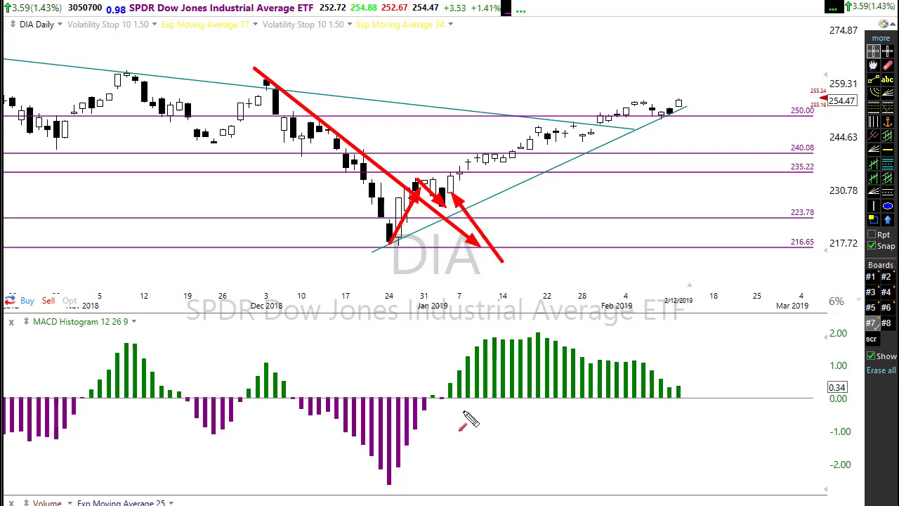
mouse_move(440, 409)
mouse_down()
mouse_move(453, 337)
mouse_move(450, 229)
mouse_move(440, 209)
mouse_up()
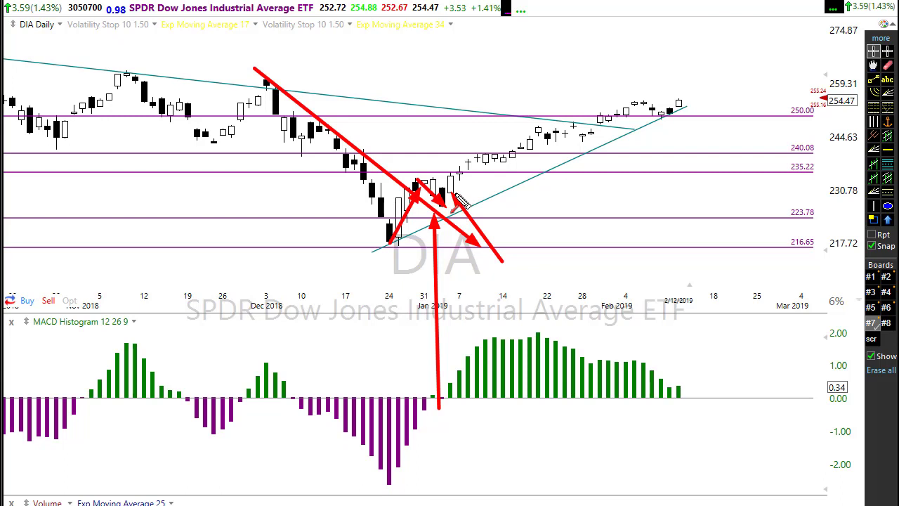
drag(456, 204, 450, 210)
key(Escape)
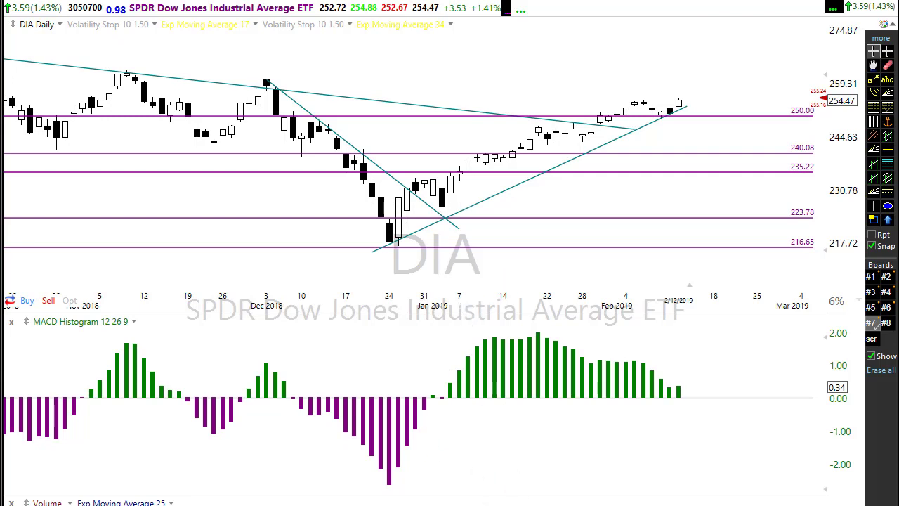
Trace the price swings from early January to mid-February and the histogram's decline with red arrows, and clear the markings.
drag(439, 209, 477, 161)
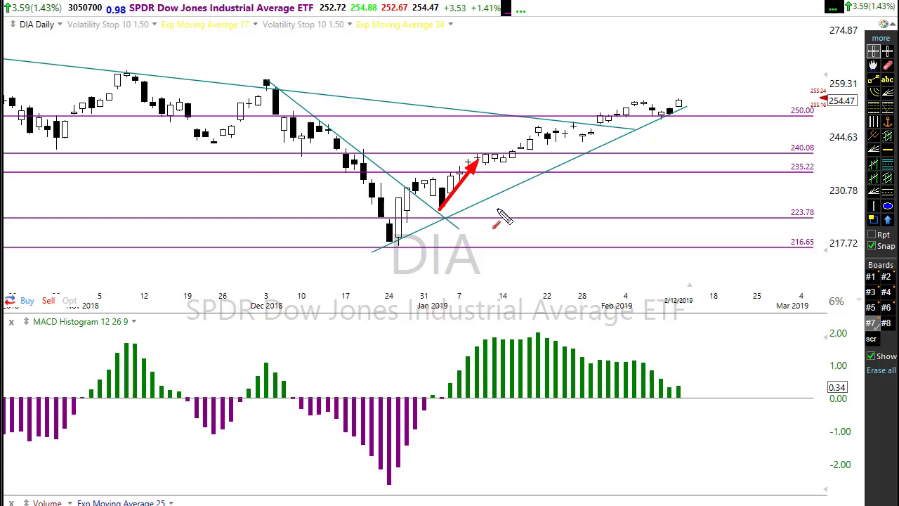
mouse_move(489, 340)
mouse_down()
mouse_move(560, 336)
mouse_move(590, 359)
mouse_up()
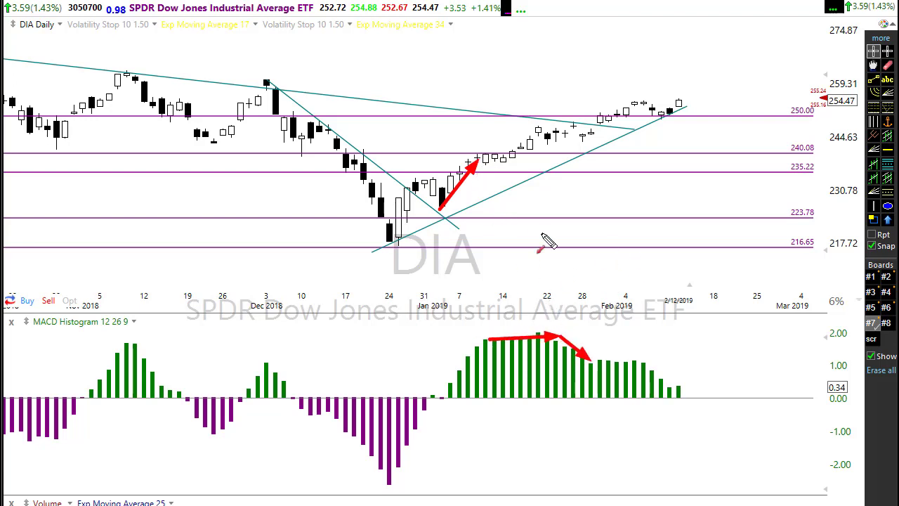
drag(472, 159, 532, 156)
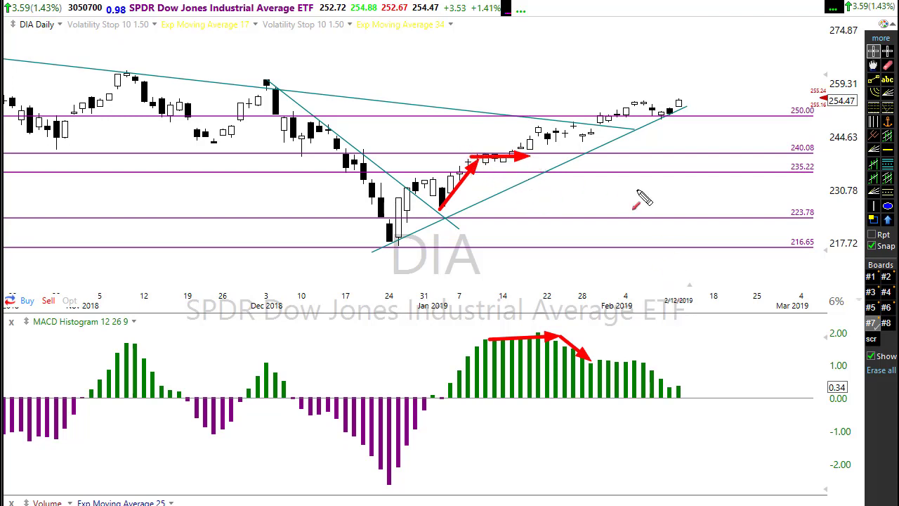
drag(524, 159, 541, 133)
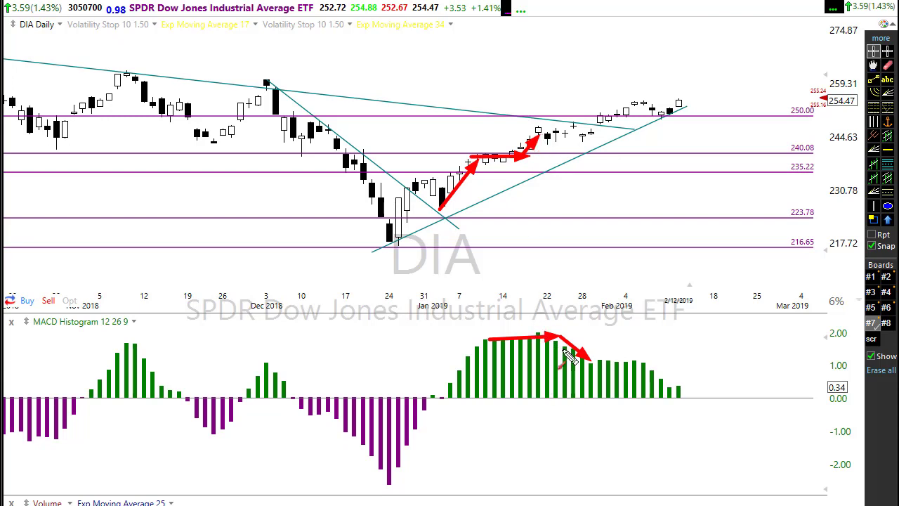
drag(582, 378, 588, 368)
drag(539, 139, 593, 139)
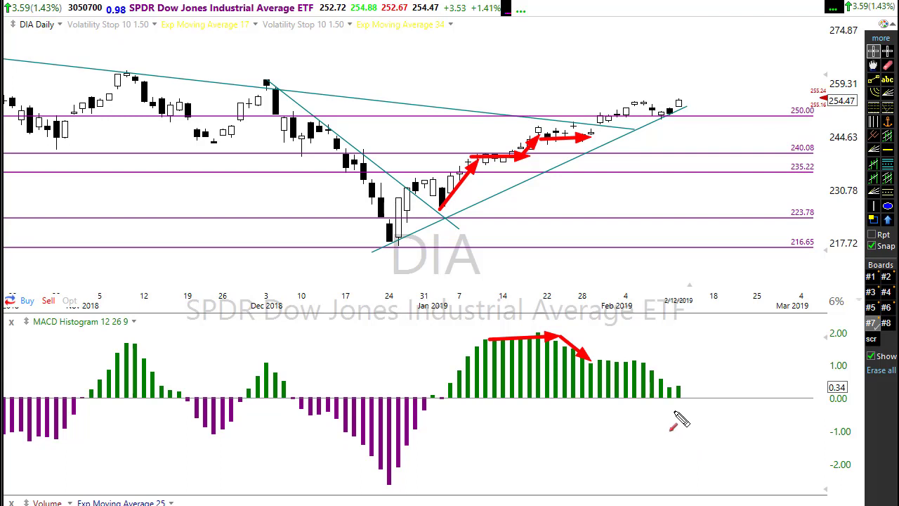
mouse_move(590, 137)
mouse_down()
mouse_move(634, 105)
mouse_move(662, 115)
mouse_move(680, 104)
mouse_up()
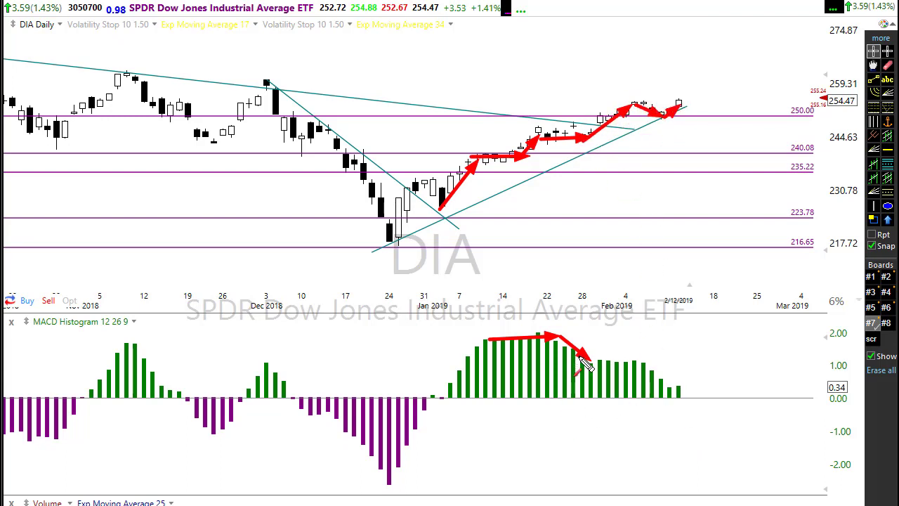
mouse_move(590, 359)
mouse_down()
mouse_move(640, 361)
mouse_move(676, 399)
mouse_move(694, 395)
mouse_up()
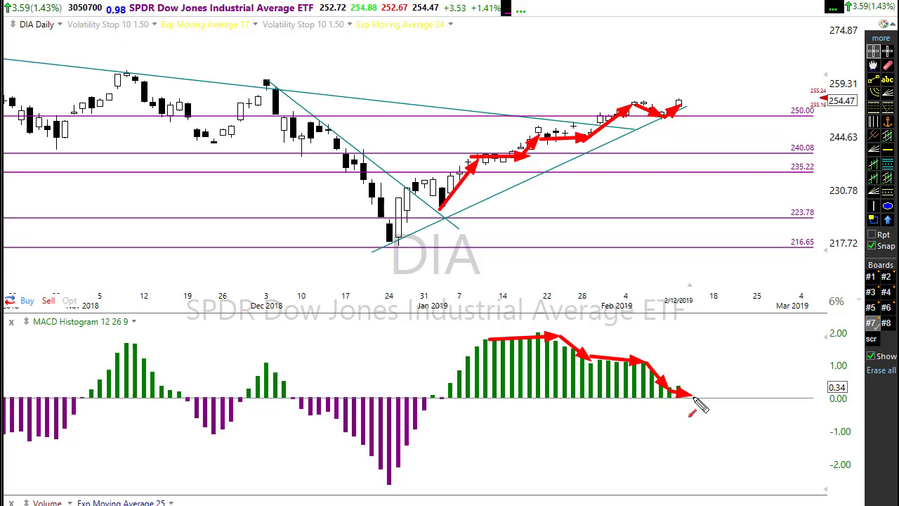
key(Escape)
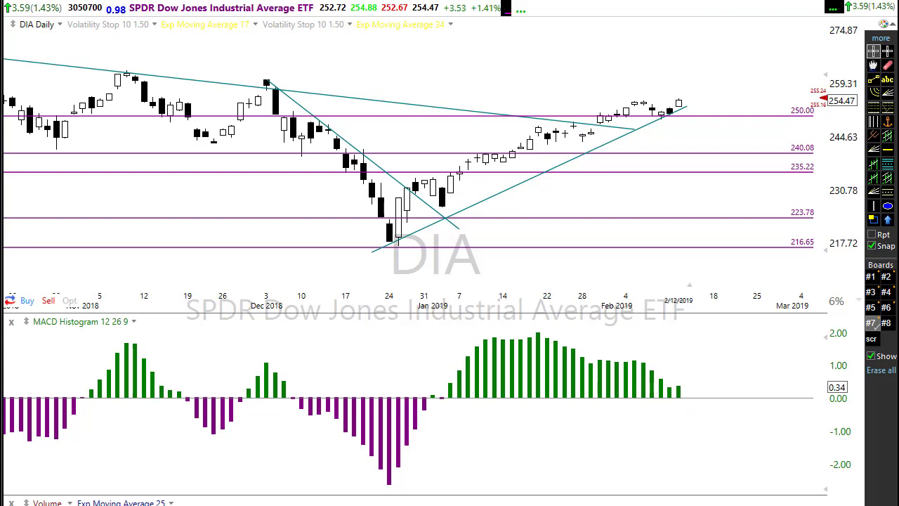
Draw red arrows down the histogram's falling peaks and up the price's rising trendline, and circle the February candles in green.
drag(529, 330, 791, 416)
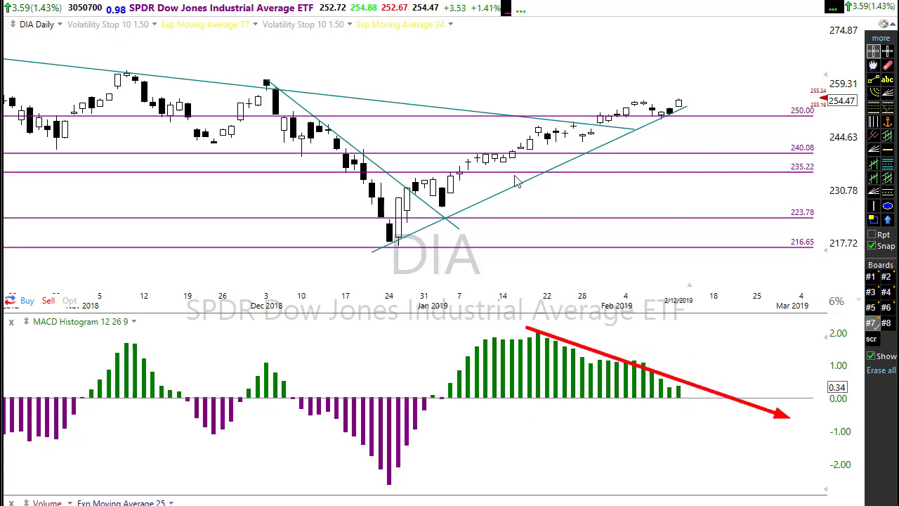
mouse_move(378, 253)
mouse_down()
mouse_move(727, 113)
mouse_move(732, 90)
mouse_up()
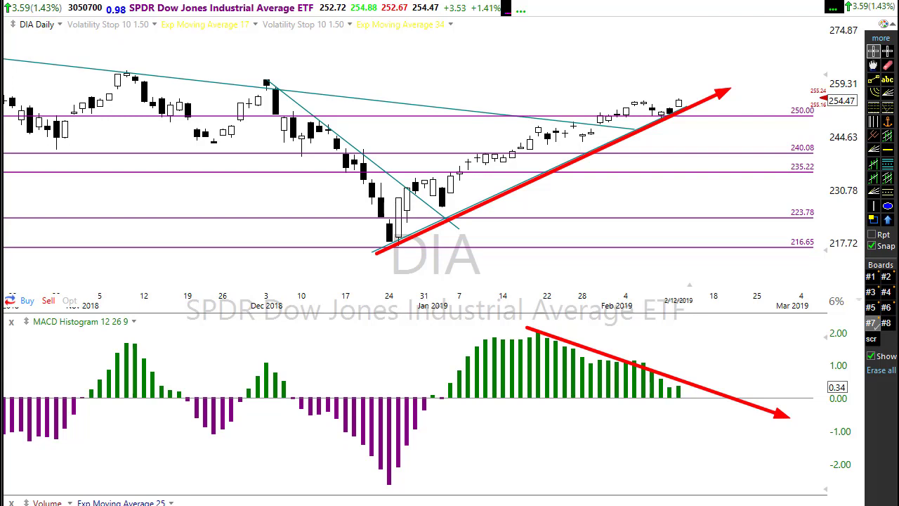
mouse_move(648, 121)
mouse_down()
mouse_move(698, 114)
mouse_move(745, 93)
mouse_up()
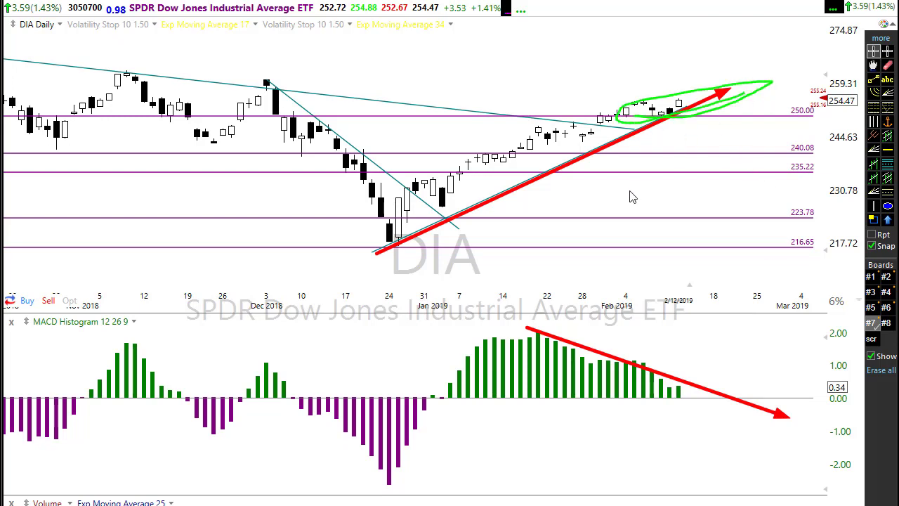
Mark a possible histogram drop below zero in green and a falling price path toward 240 in red arrows, and clear the markings.
drag(672, 387, 699, 416)
drag(687, 107, 703, 125)
drag(704, 126, 726, 151)
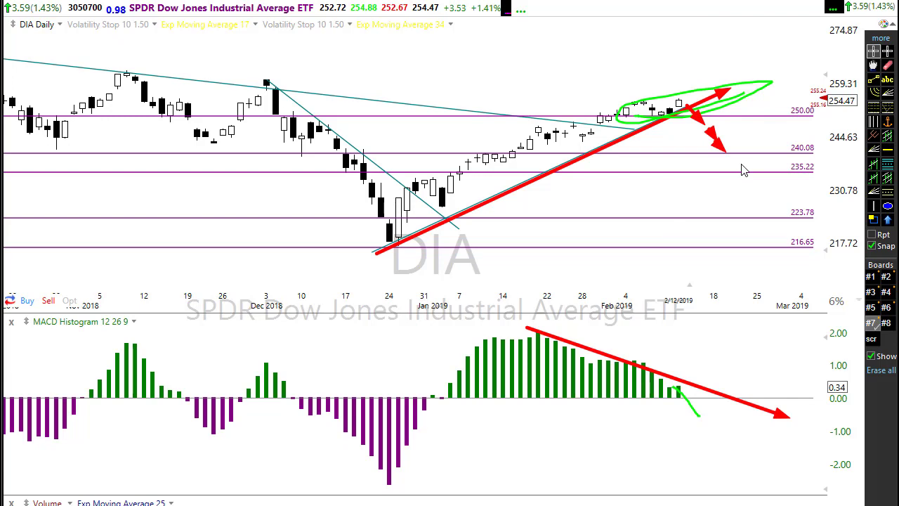
key(e)
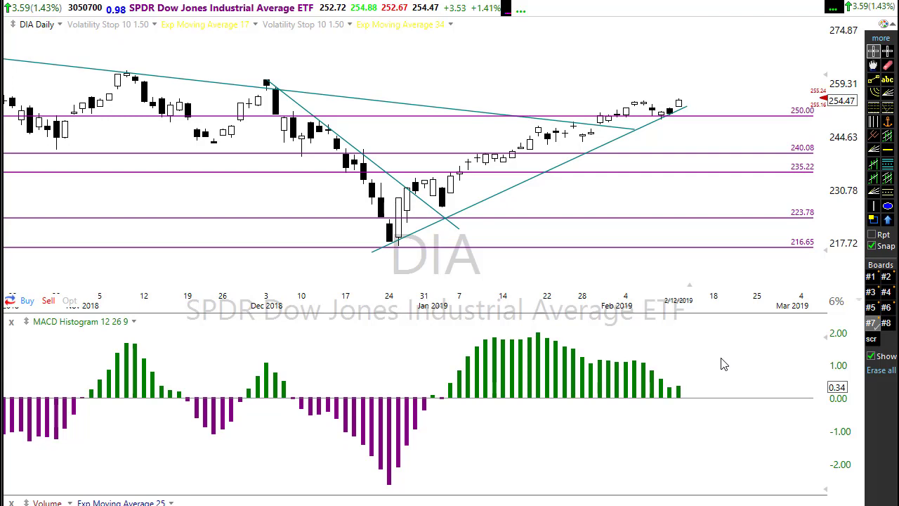
Trace the histogram's decline from late January to mid-February with red arrows and circle the February price candles in green.
scroll(545, 433, down, 1)
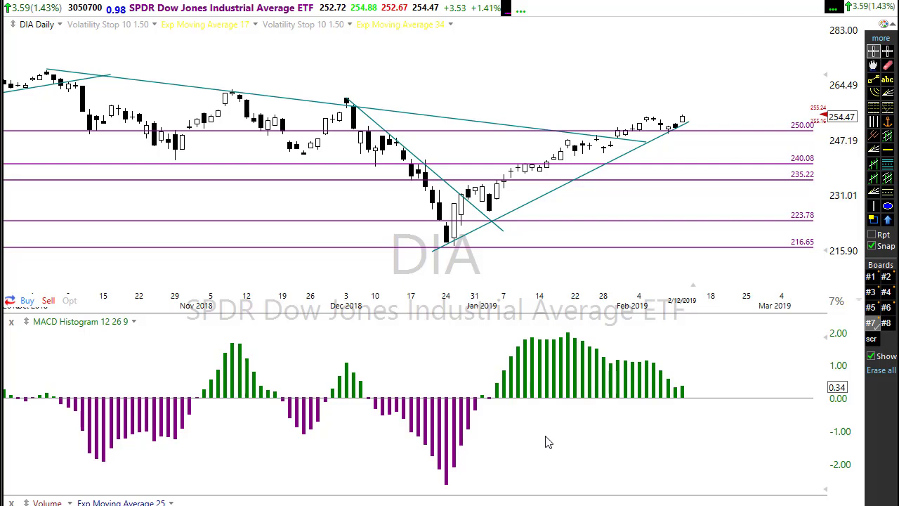
scroll(425, 281, down, 2)
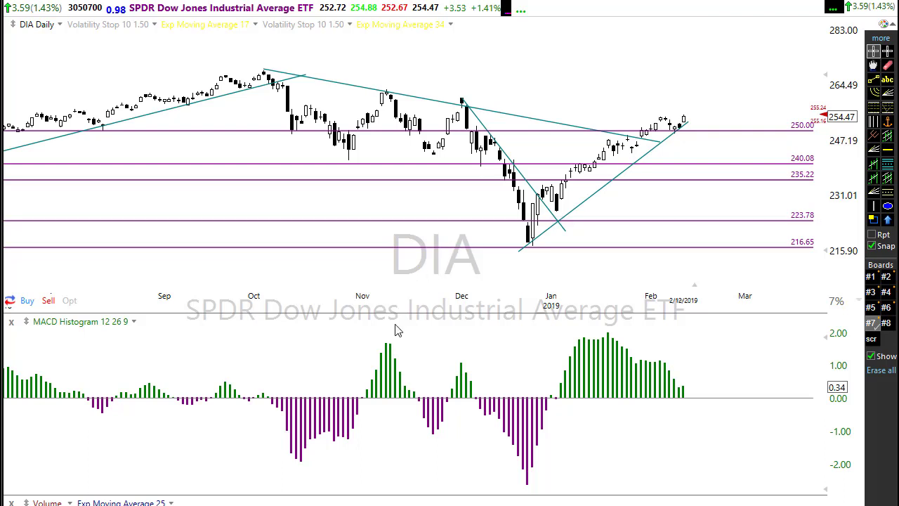
scroll(397, 282, up, 2)
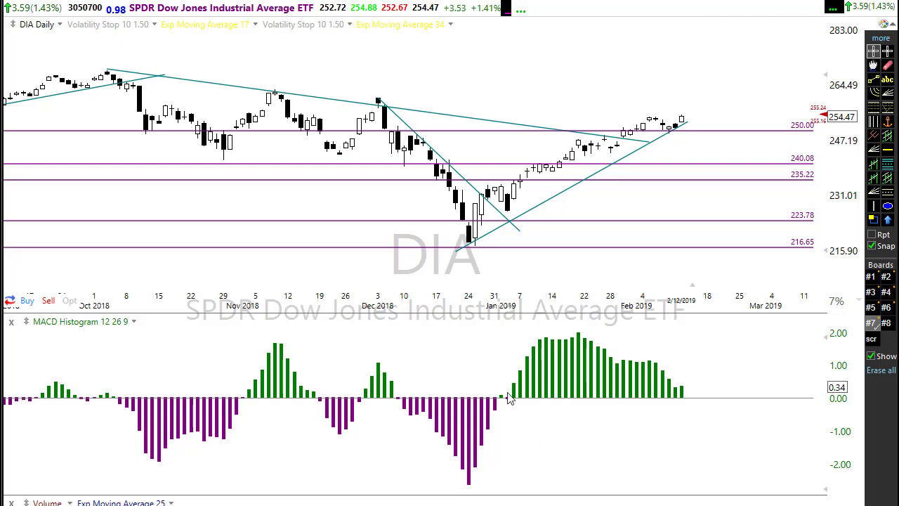
mouse_move(575, 335)
mouse_down()
mouse_move(590, 334)
mouse_move(692, 394)
mouse_up()
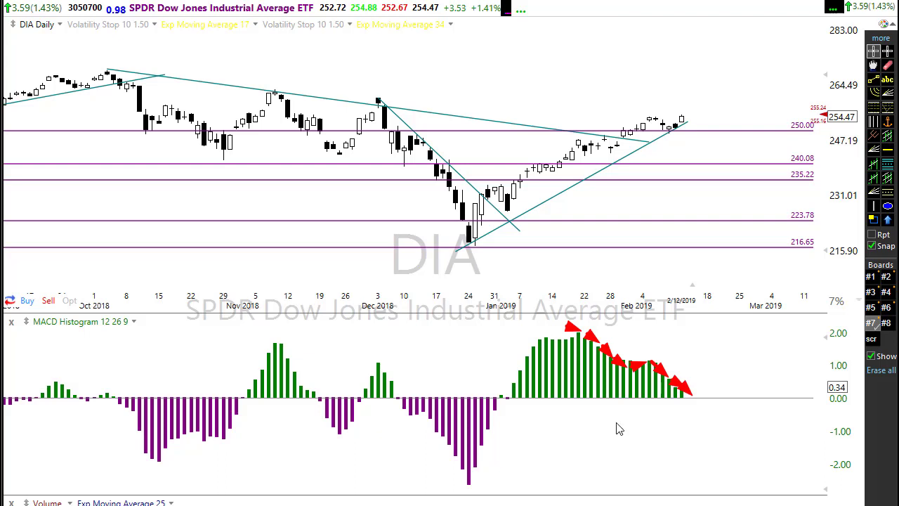
mouse_move(623, 138)
mouse_down()
mouse_move(703, 126)
mouse_move(692, 141)
mouse_up()
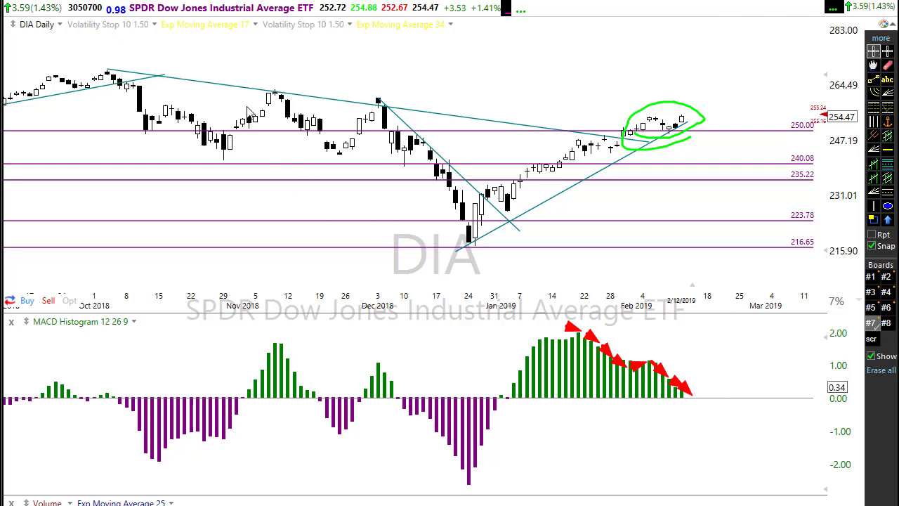
Draw red arrows for the November high, the November low, the long downtrend line, and the late-November histogram crossover up to price.
drag(246, 89, 445, 93)
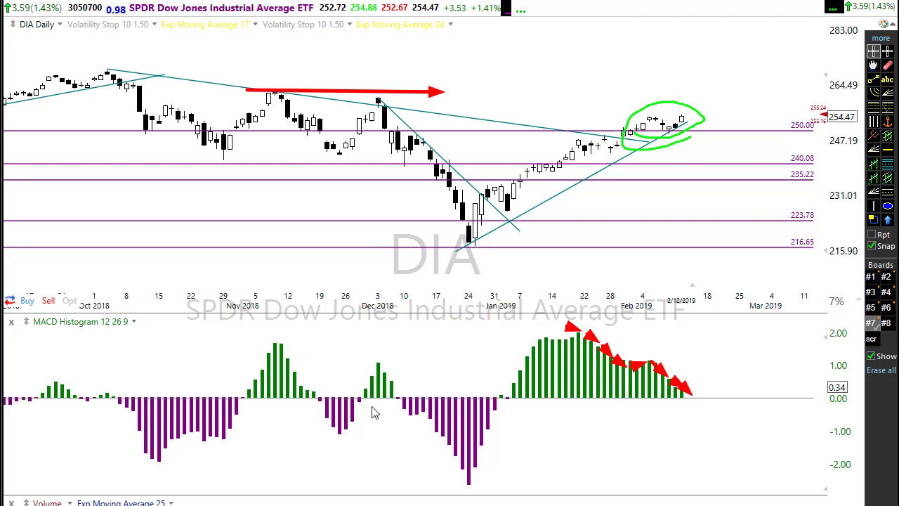
mouse_move(364, 403)
mouse_down()
mouse_move(377, 181)
mouse_move(371, 144)
mouse_up()
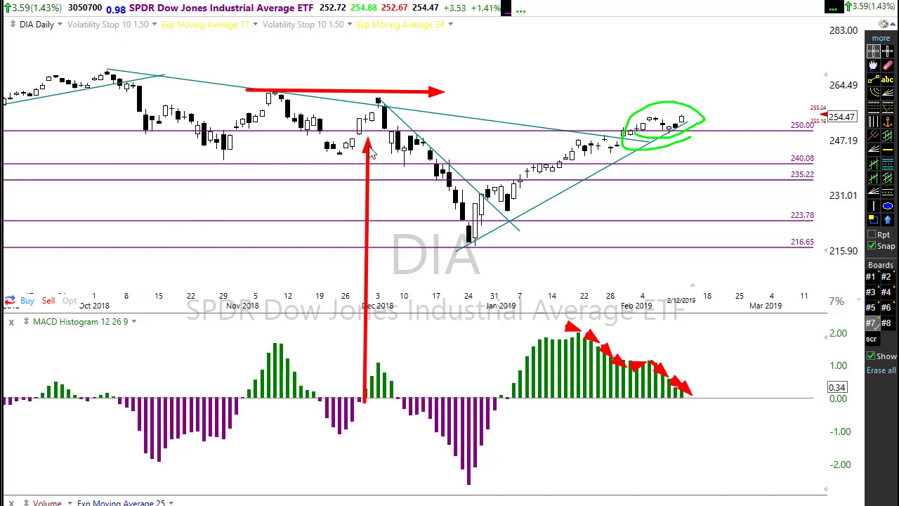
mouse_move(323, 157)
mouse_down()
mouse_move(376, 168)
mouse_move(388, 158)
mouse_up()
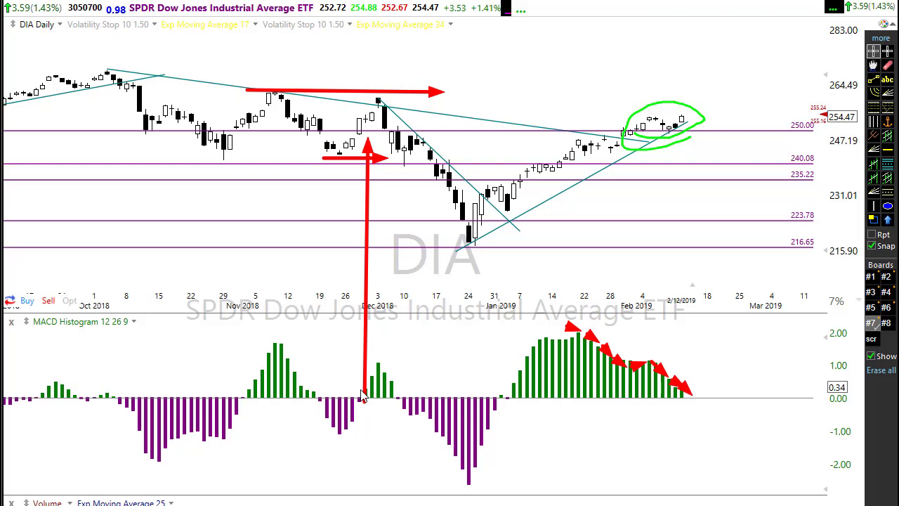
drag(107, 68, 546, 134)
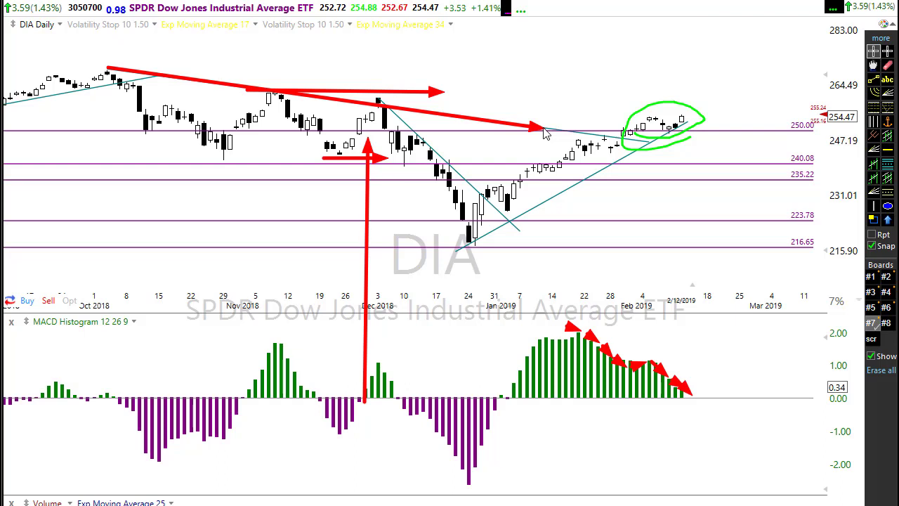
Mark the December price drop and rebound, connect the histogram bars to price, trace the histogram's fall with red arrows, and clear the markings.
mouse_move(368, 97)
mouse_down()
mouse_move(403, 154)
mouse_move(425, 140)
mouse_up()
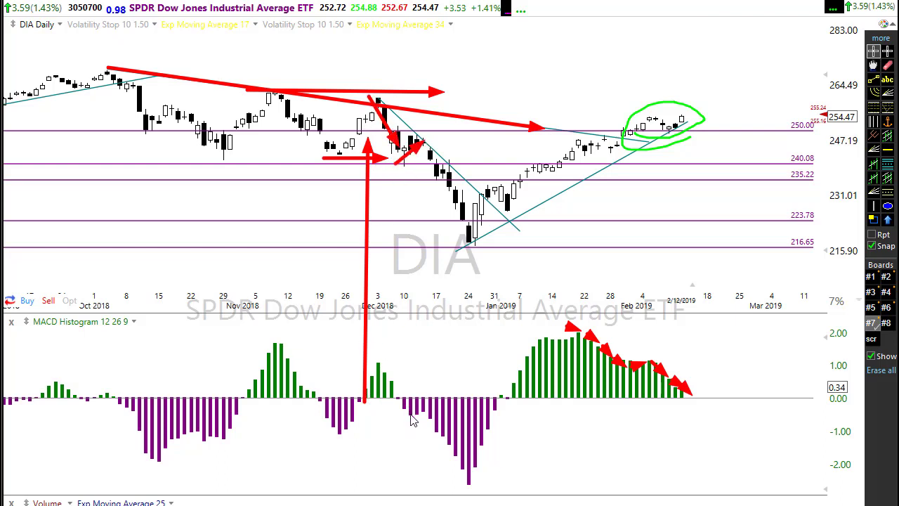
drag(411, 414, 420, 141)
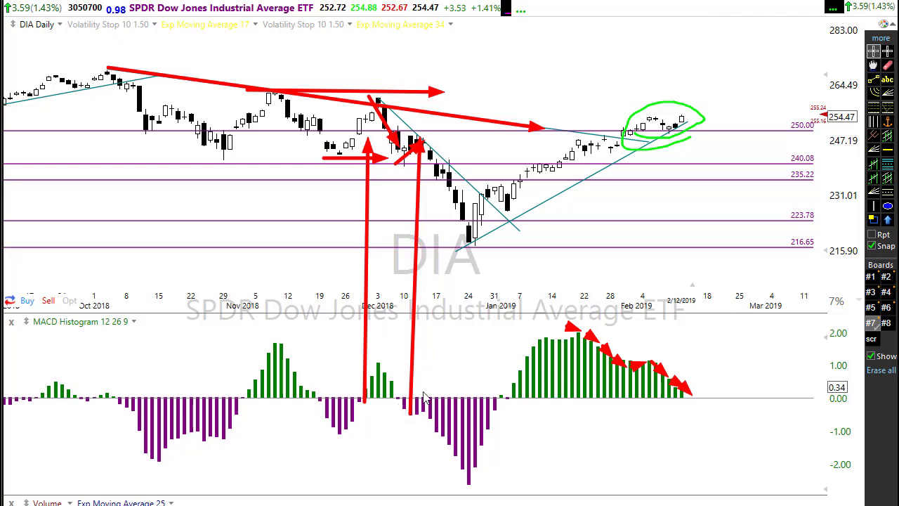
drag(427, 411, 437, 168)
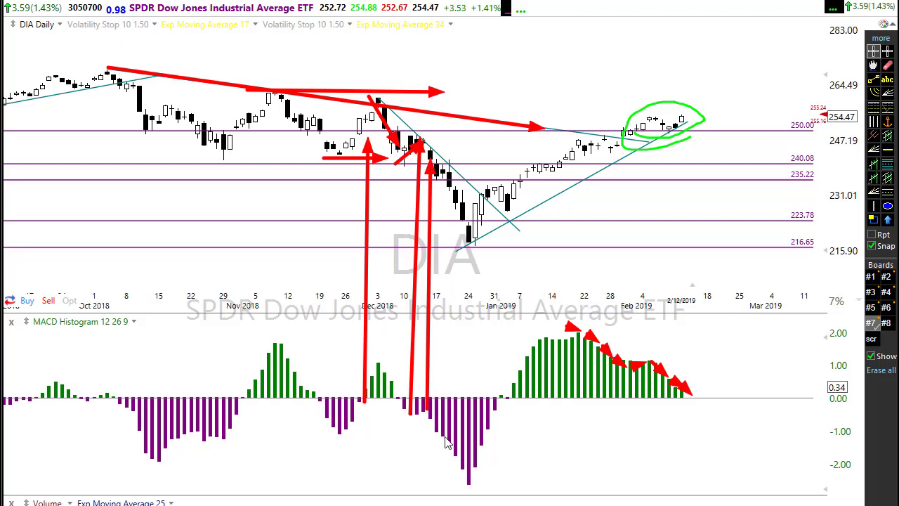
drag(425, 408, 483, 495)
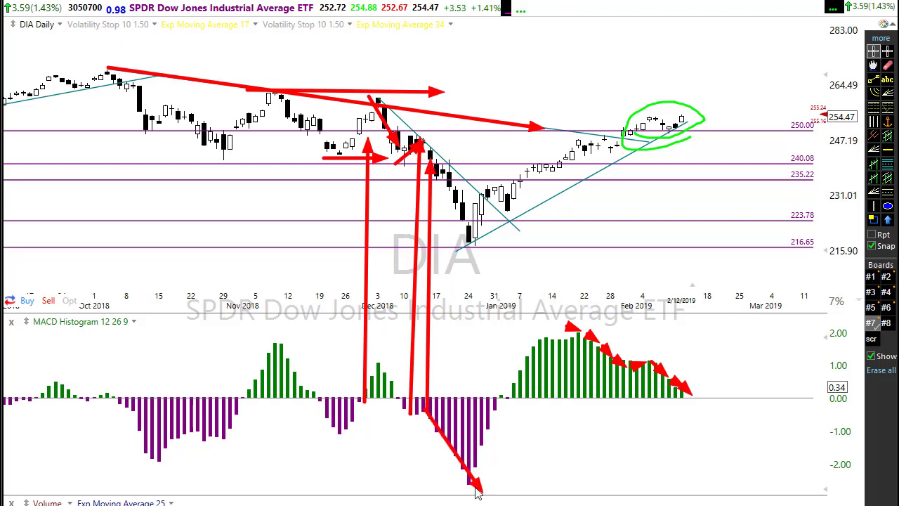
key(Delete)
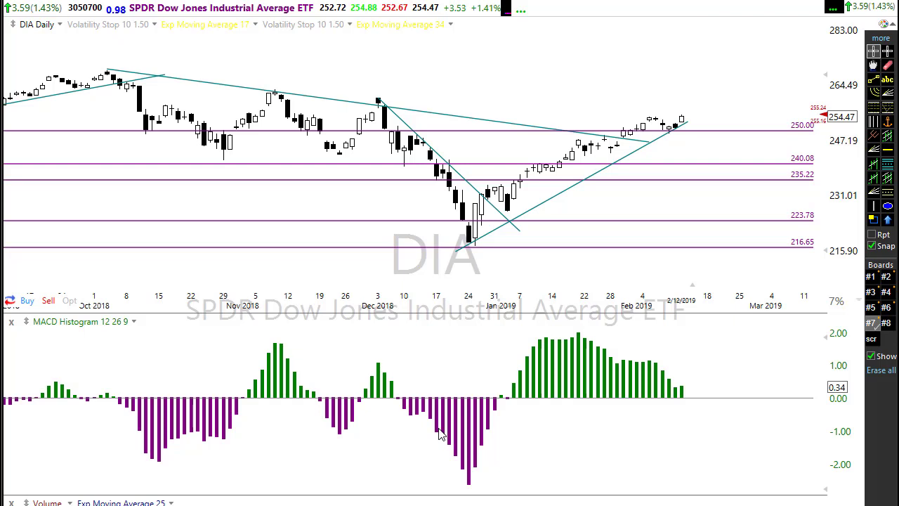
Add the MACD indicator to the chart and move its pane directly above the MACD Histogram.
right_click(443, 75)
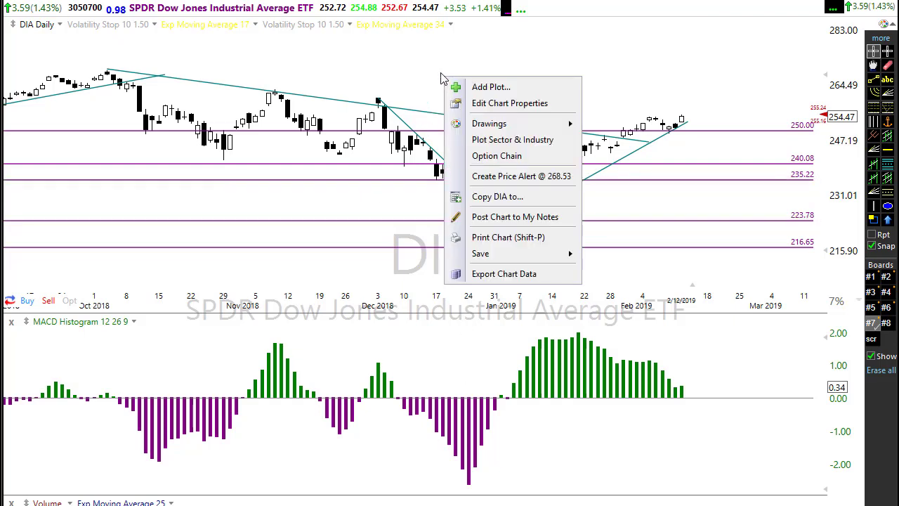
click(484, 87)
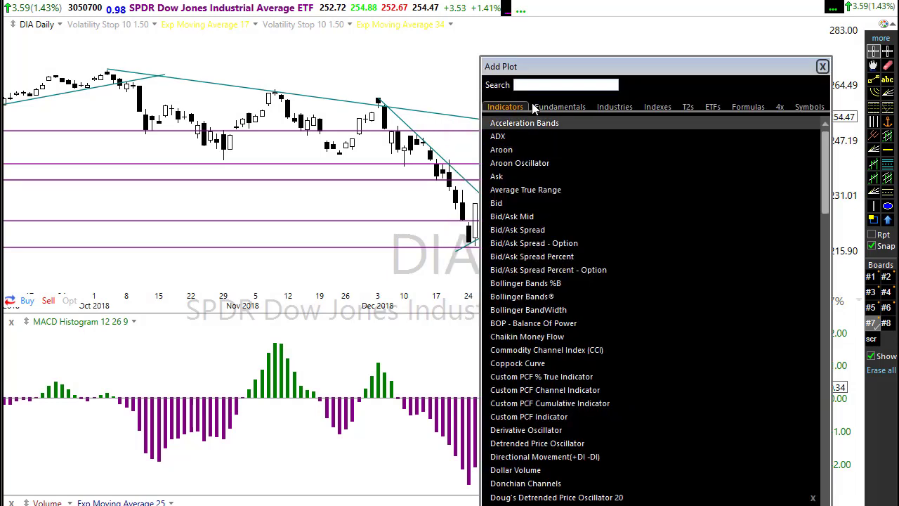
text(ma)
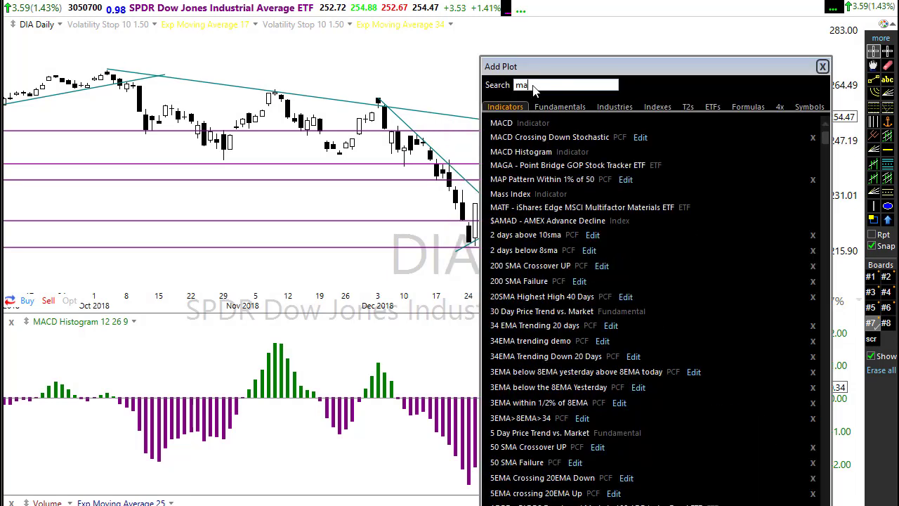
text(cd)
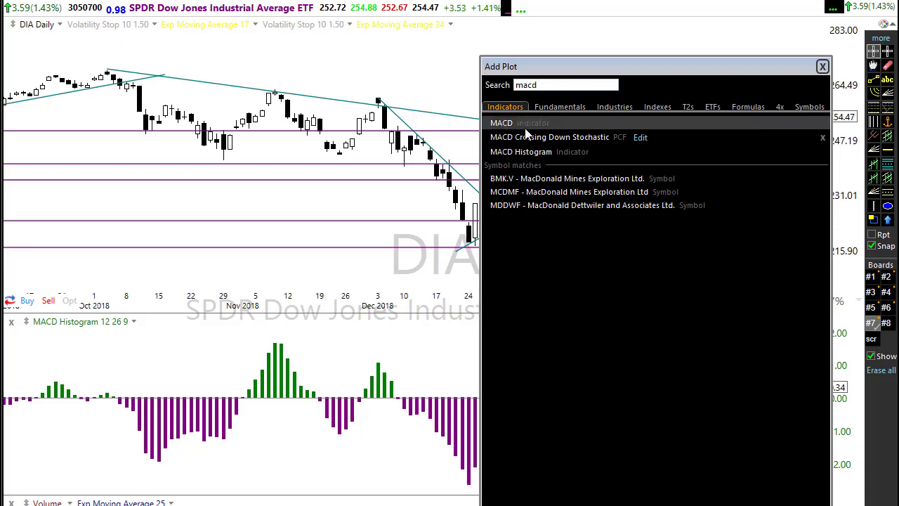
click(527, 124)
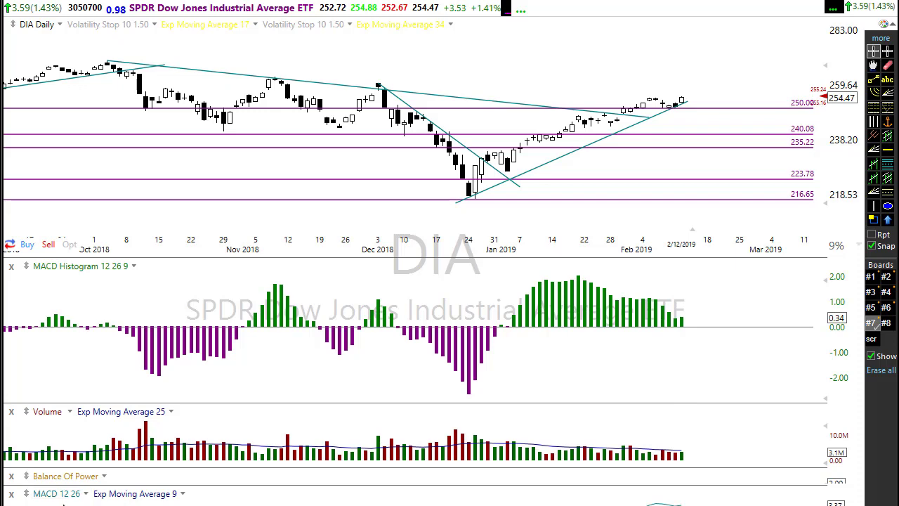
drag(26, 493, 454, 257)
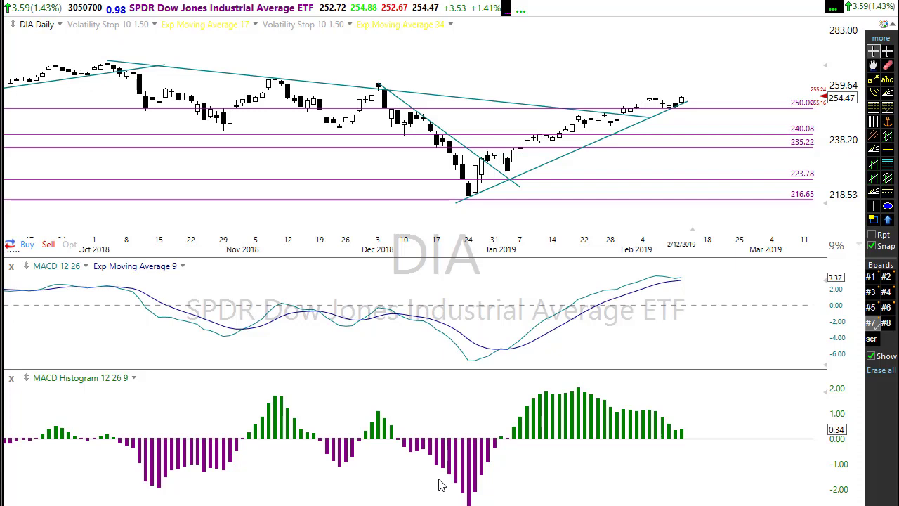
Set the MACD 12 26 line's plot color to dark green and give it a thicker line width.
right_click(59, 271)
click(126, 279)
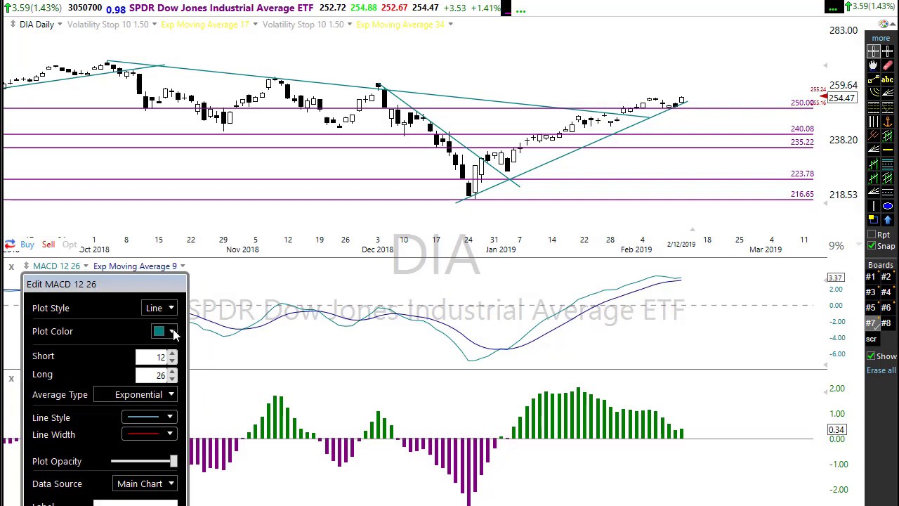
click(172, 333)
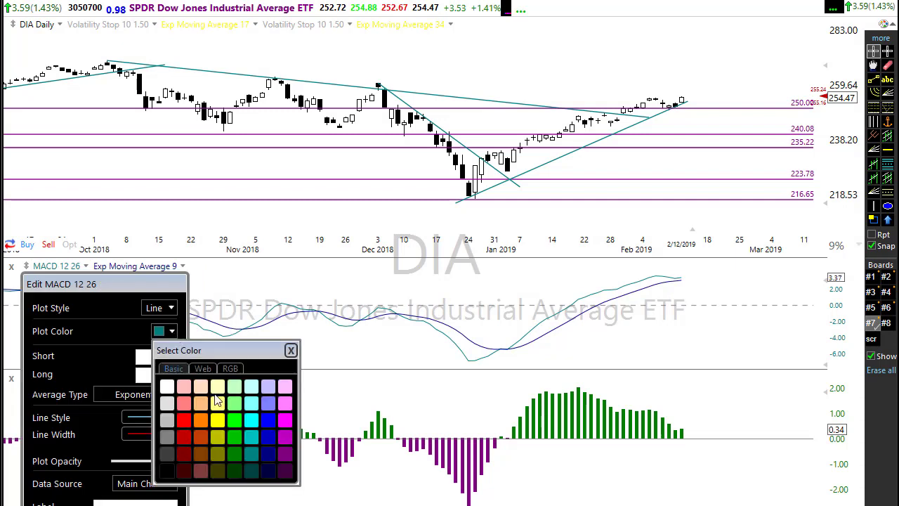
click(235, 452)
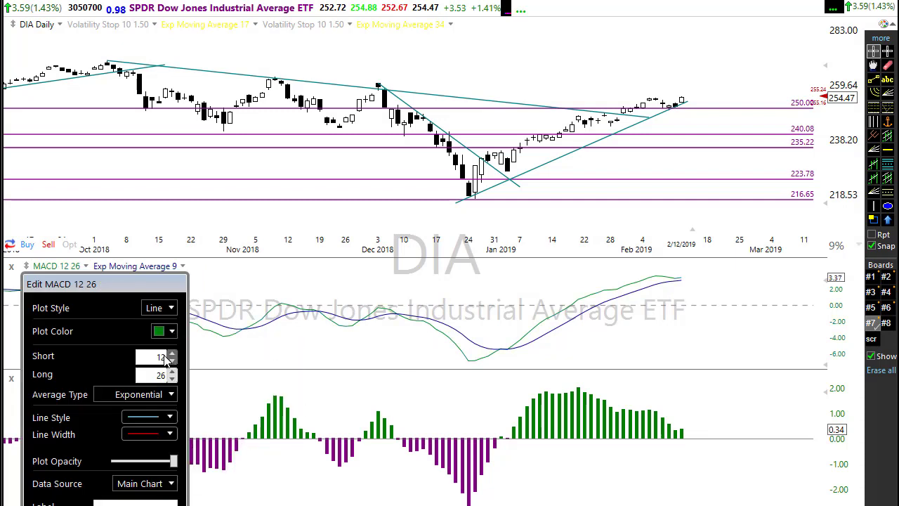
click(171, 418)
click(173, 420)
click(171, 435)
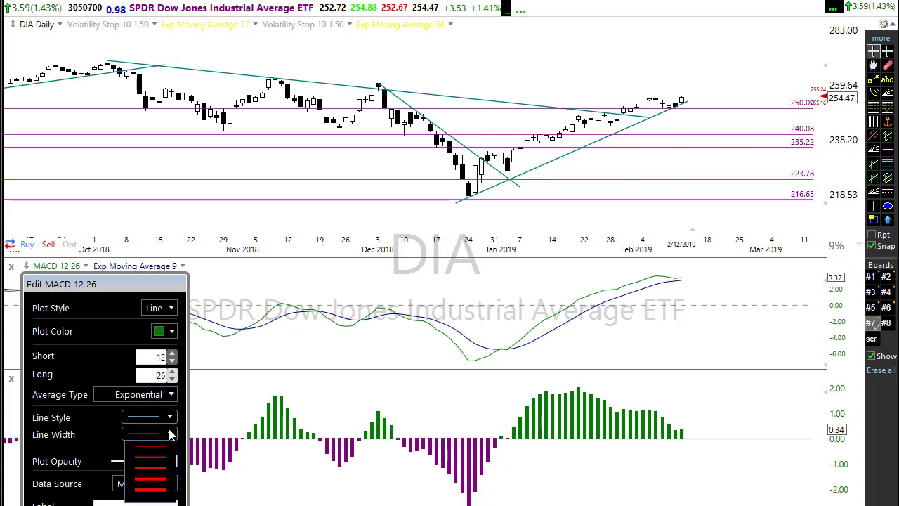
click(160, 470)
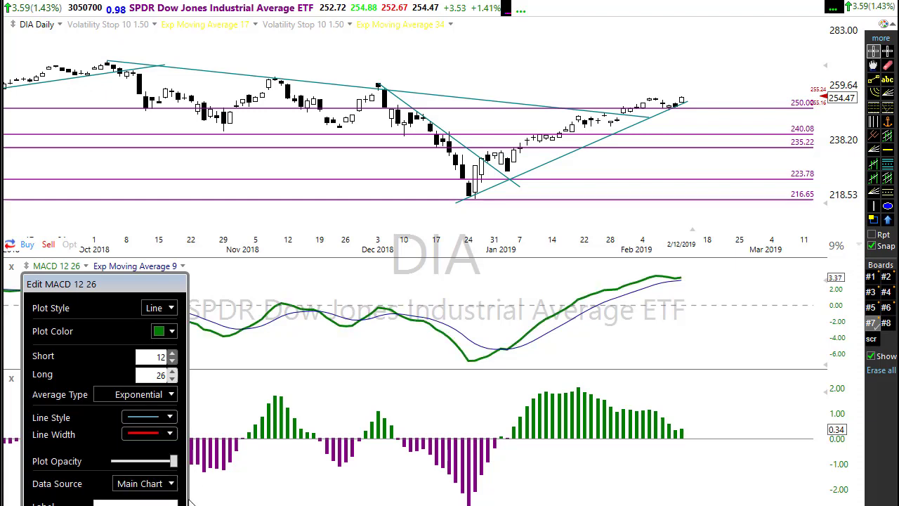
Set the Exp Moving Average 9 signal line's plot color to purple and give it a thicker line width.
right_click(138, 269)
click(174, 280)
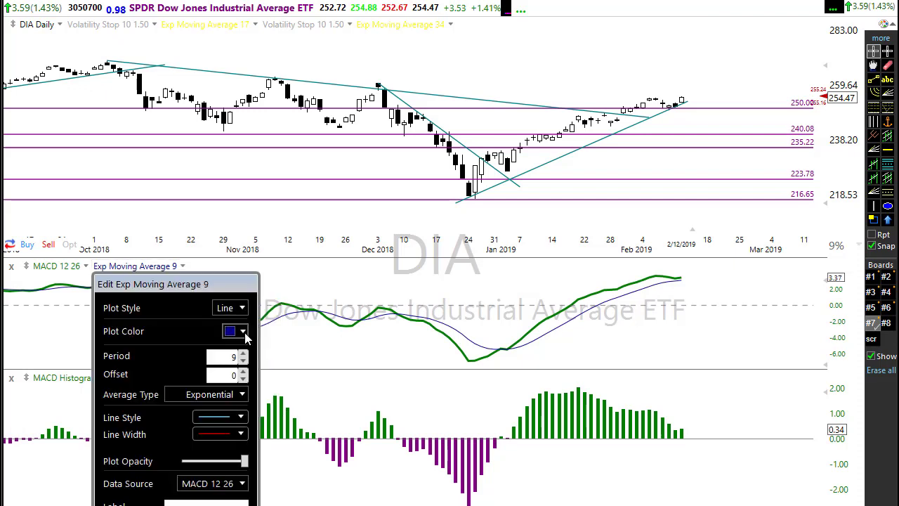
click(242, 331)
click(356, 453)
click(242, 436)
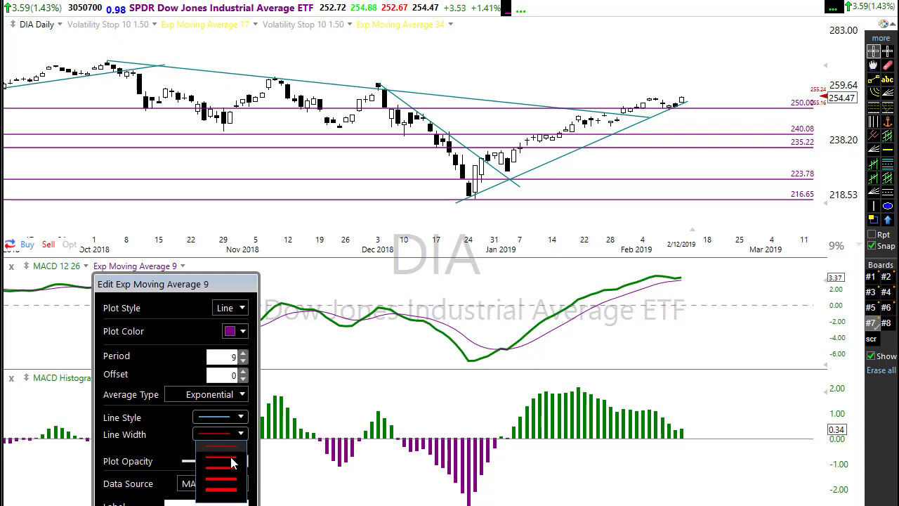
click(232, 479)
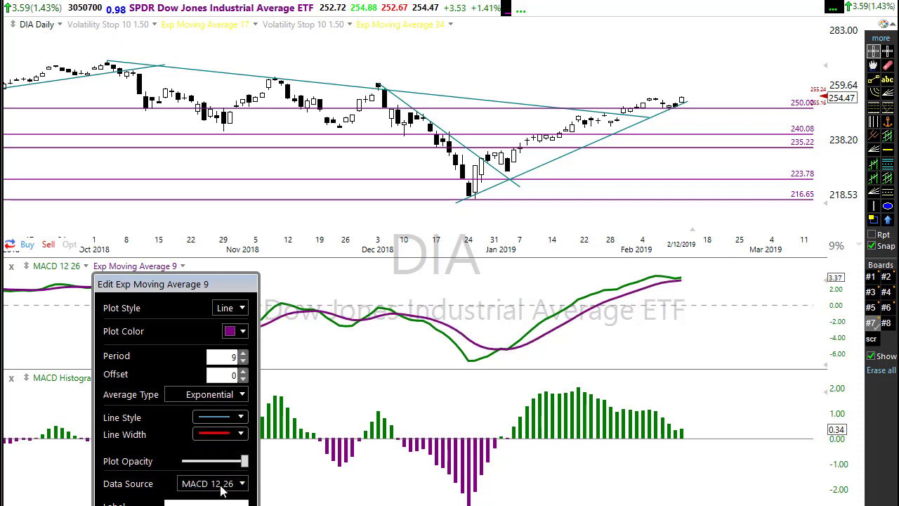
click(312, 421)
Mark the early January MACD crossover and the late December lows with red arrows, and trace the histogram's decline into mid-February.
scroll(646, 368, up, 3)
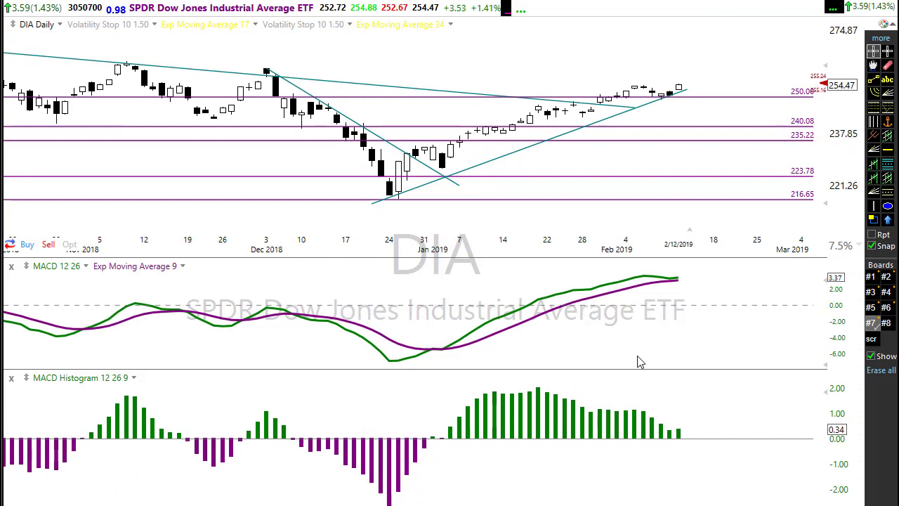
scroll(613, 352, down, 2)
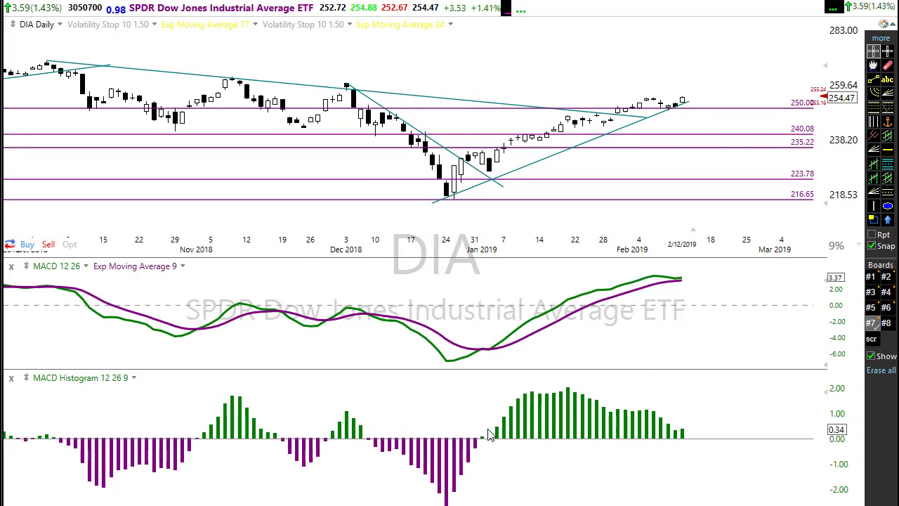
drag(490, 439, 490, 362)
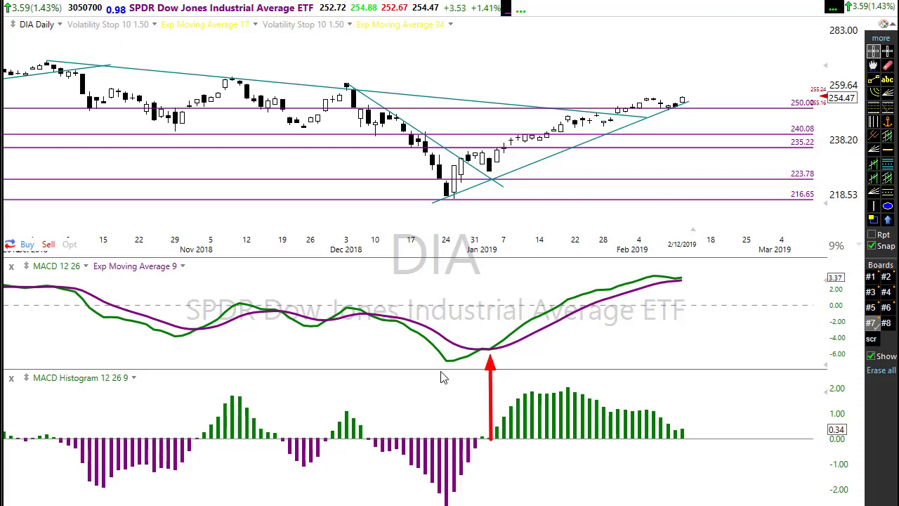
drag(432, 380, 452, 370)
drag(429, 201, 495, 201)
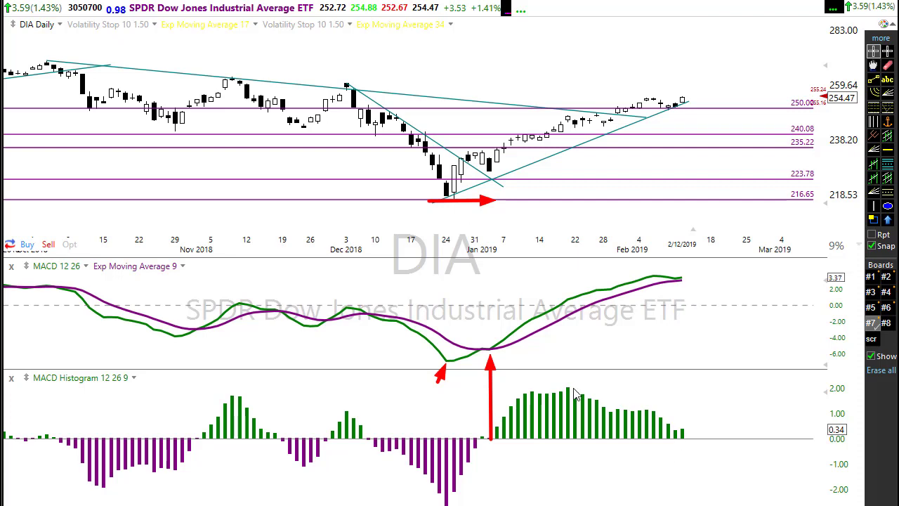
mouse_move(570, 388)
mouse_down()
mouse_move(622, 406)
mouse_move(656, 401)
mouse_up()
drag(660, 406, 700, 433)
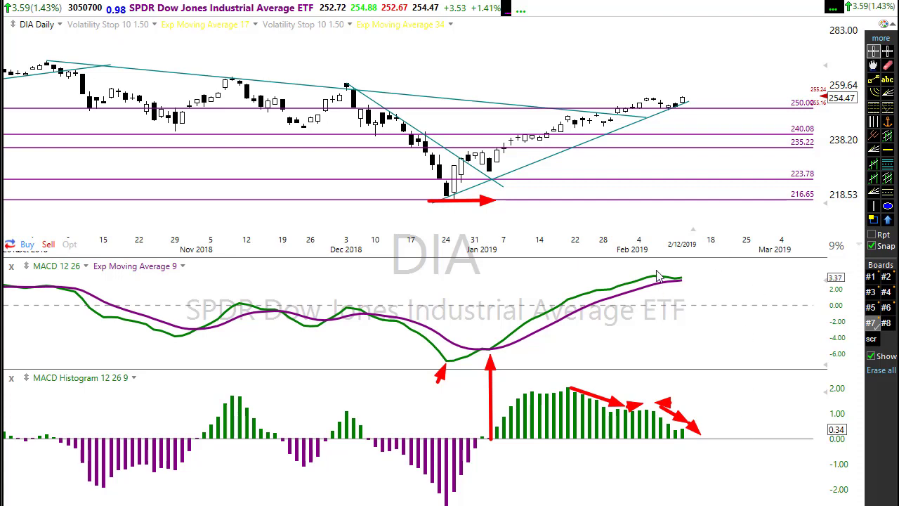
Mark the flattening MACD line in early February with a red arrow, and clear all temporary annotations from the DIA chart.
drag(645, 276, 701, 278)
key(Escape)
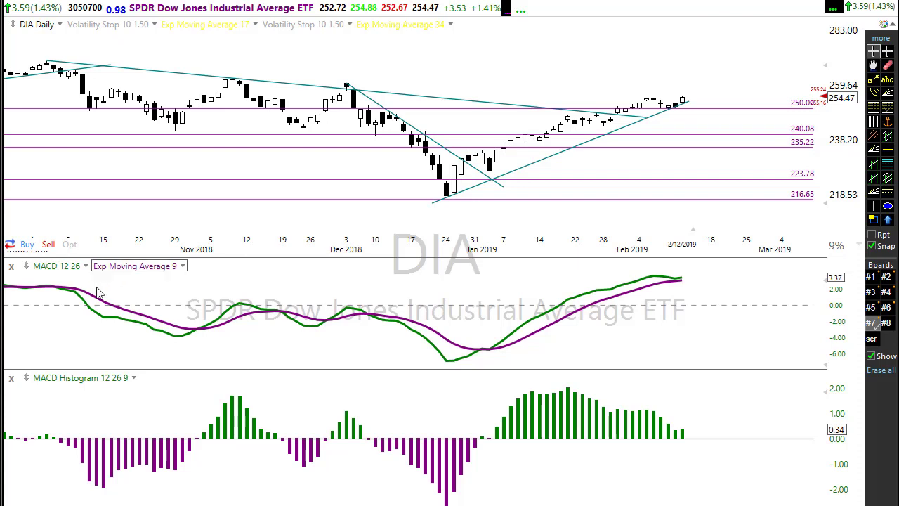
Merge the MACD and its Exp Moving Average 9 into the MACD Histogram pane, and shrink the combined pane slightly.
right_click(46, 271)
click(206, 291)
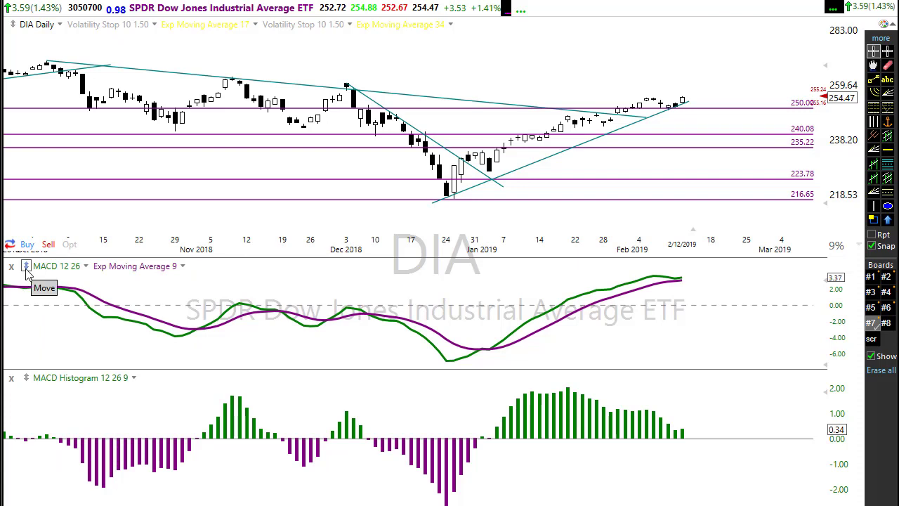
drag(26, 267, 468, 462)
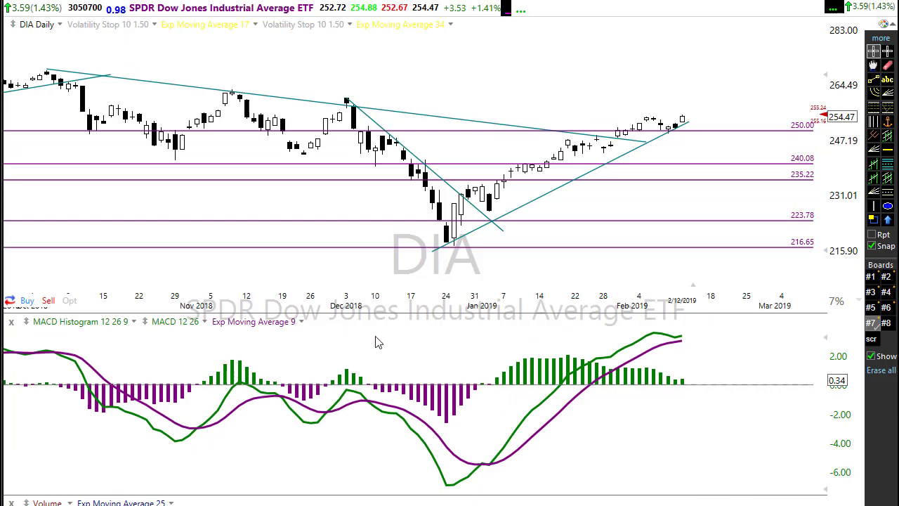
drag(393, 314, 396, 330)
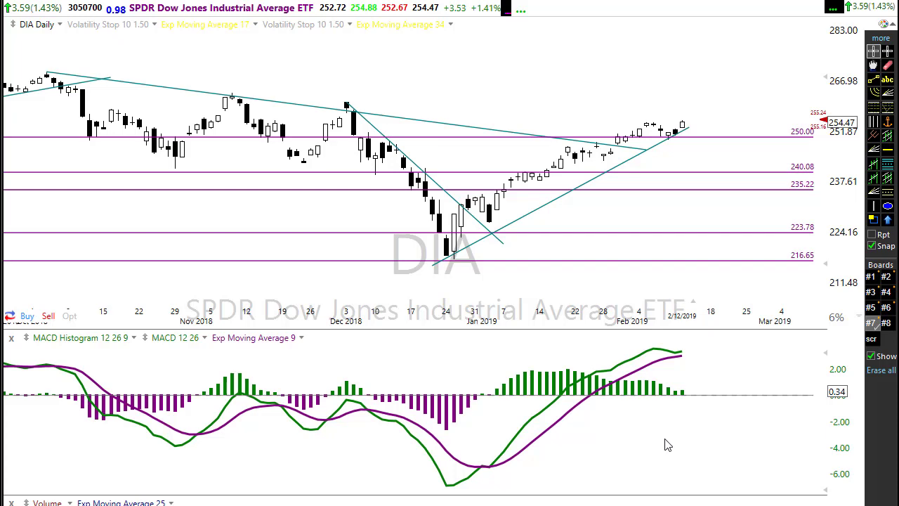
Switch the chart to WYNN and extend its visible history back to before September.
text(WYNN)
key(Return)
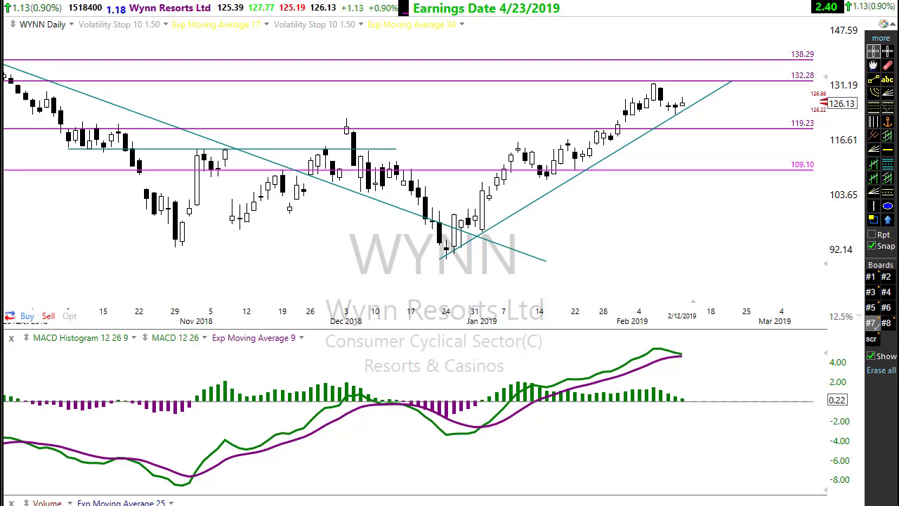
scroll(506, 413, down, 2)
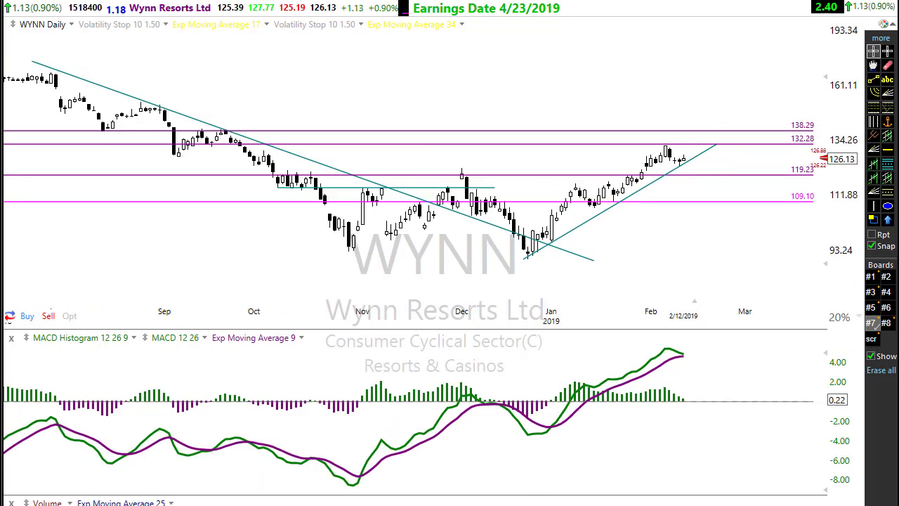
Trace WYNN's long downtrend line and the January rally and pullback with red arrows, and clear the annotations.
mouse_move(39, 62)
mouse_down()
mouse_move(642, 264)
mouse_move(655, 283)
mouse_up()
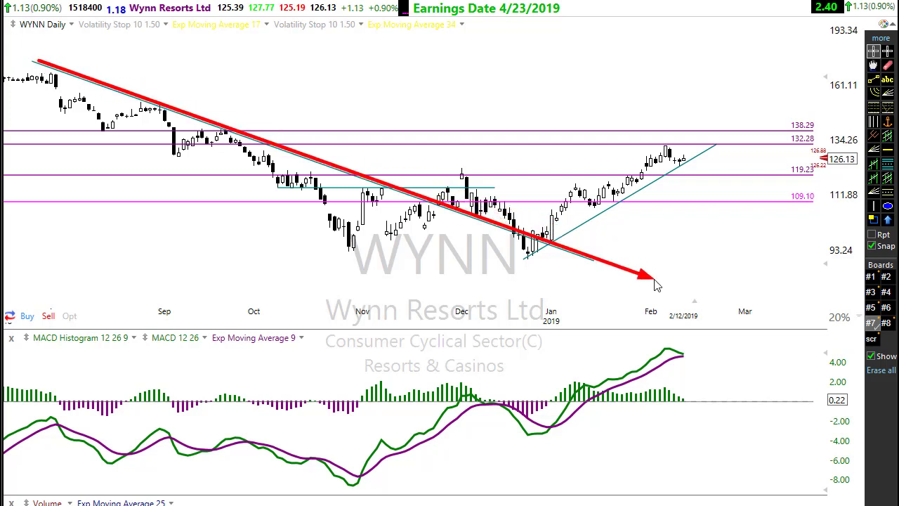
mouse_move(523, 258)
mouse_down()
mouse_move(566, 193)
mouse_move(596, 203)
mouse_up()
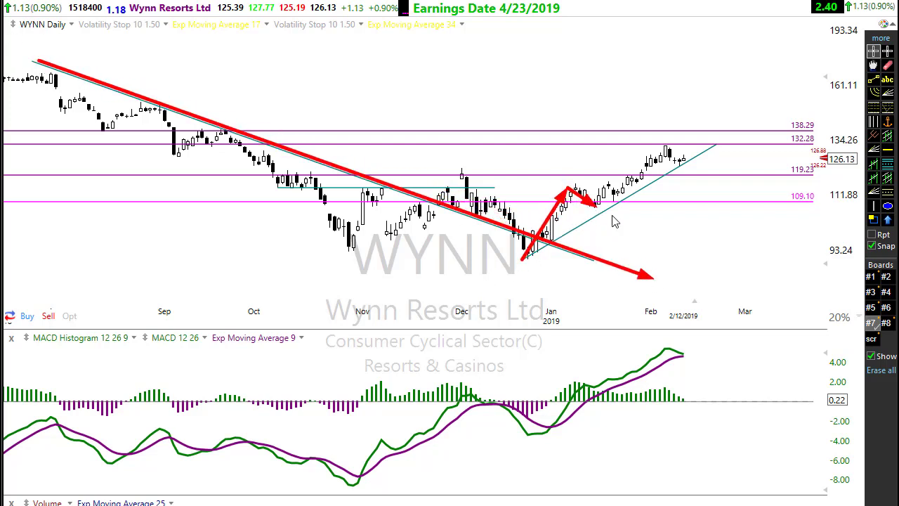
drag(641, 228, 603, 203)
key(Escape)
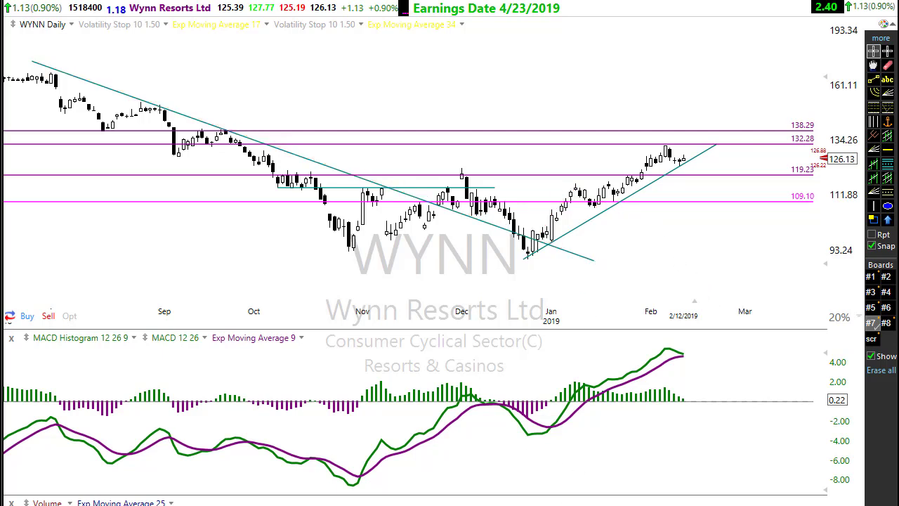
Link the early January MACD crossover to the WYNN price candles with a vertical red arrow, and clear it.
mouse_move(553, 466)
mouse_down()
mouse_move(555, 248)
mouse_move(557, 255)
mouse_up()
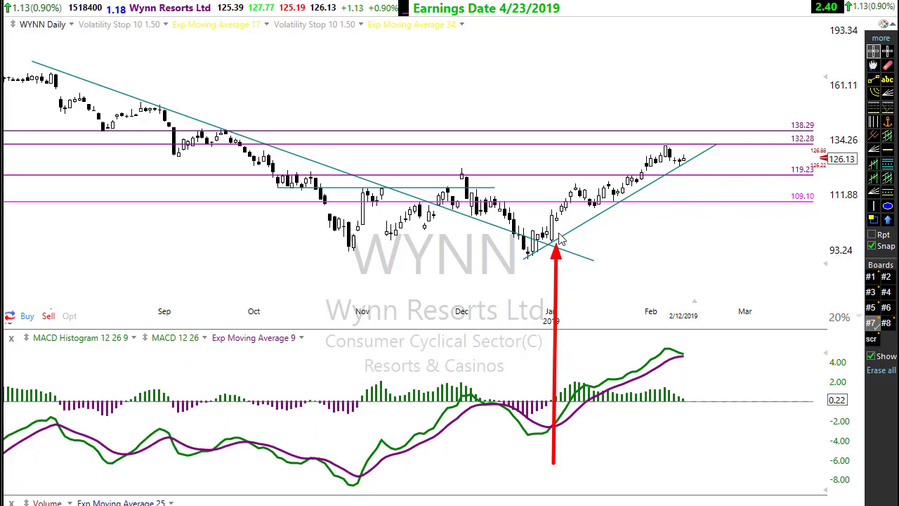
key(Escape)
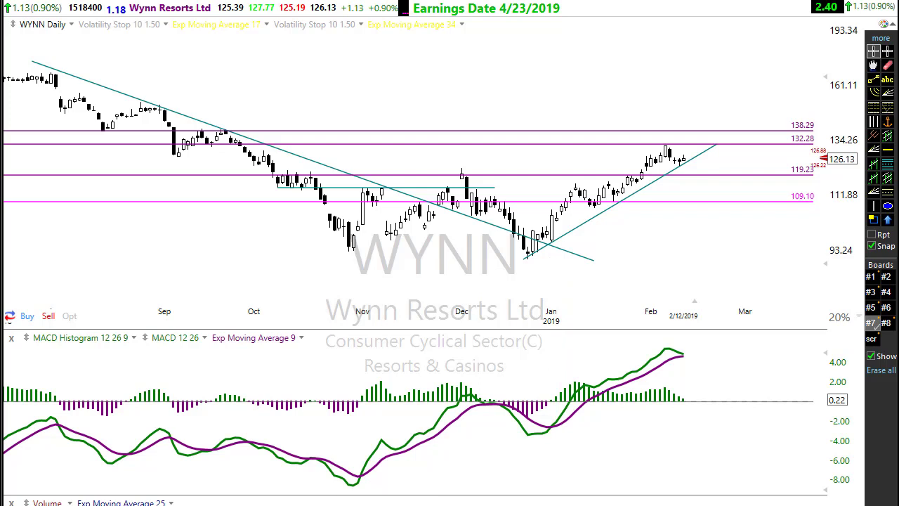
Sketch a rising trendline with a rally, pullback and bounce in red arrows, mark the late December low, and clear the annotations.
mouse_move(351, 127)
mouse_down()
mouse_move(728, 68)
mouse_move(733, 56)
mouse_up()
drag(355, 128, 432, 81)
drag(433, 82, 471, 105)
drag(470, 105, 493, 85)
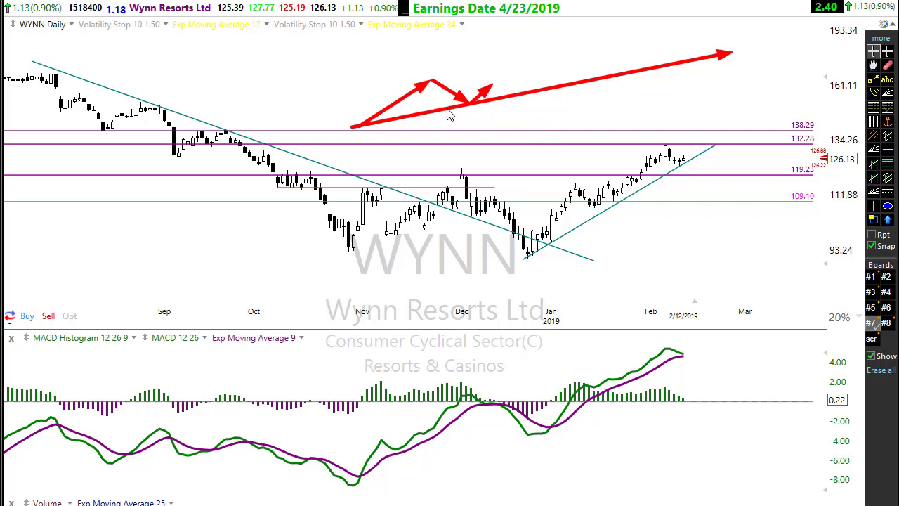
drag(449, 110, 512, 106)
drag(511, 258, 635, 266)
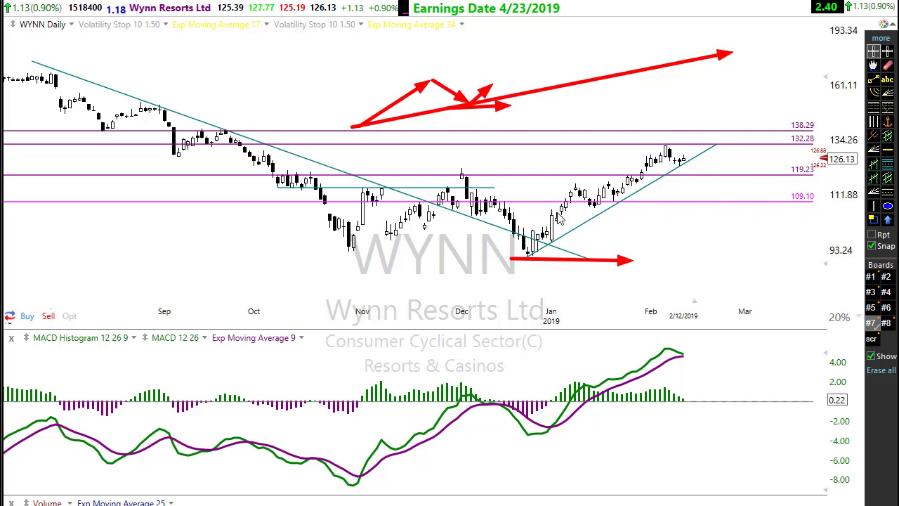
drag(560, 211, 568, 248)
key(Escape)
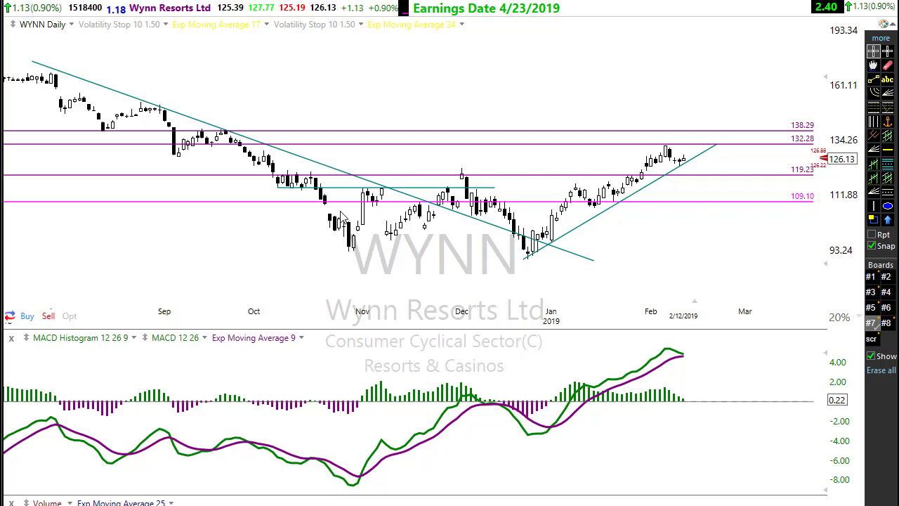
Mark the 109.10 level and its January retest with red arrows, sketch a trendline pullback above the price, and clear everything.
drag(311, 204, 748, 208)
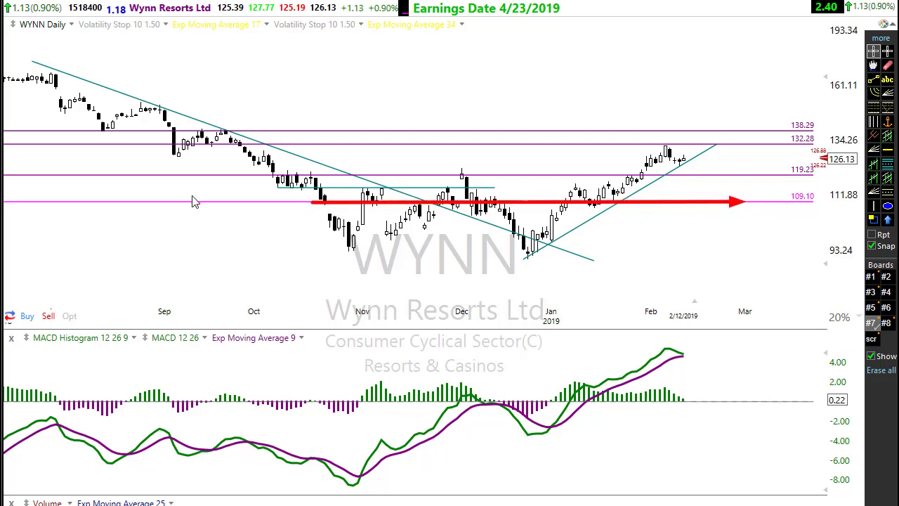
drag(279, 259, 289, 209)
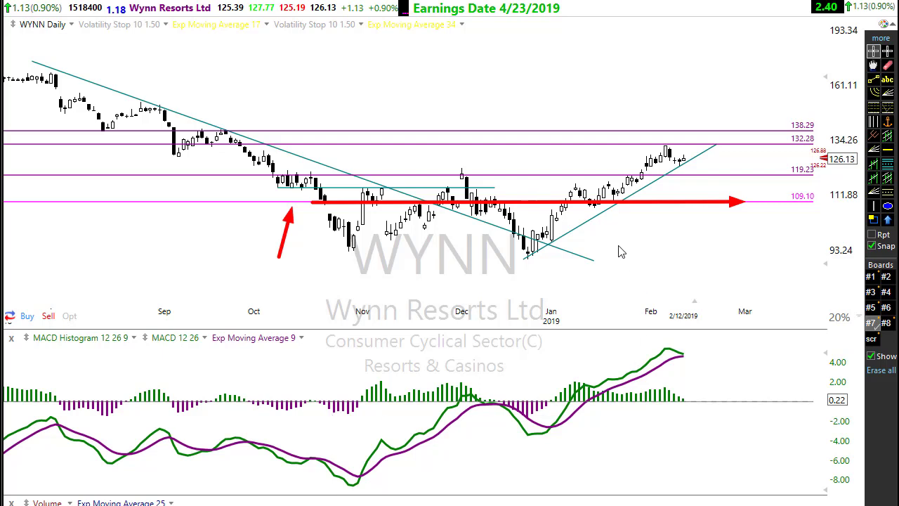
mouse_move(643, 230)
mouse_down()
mouse_move(602, 204)
mouse_move(648, 211)
mouse_up()
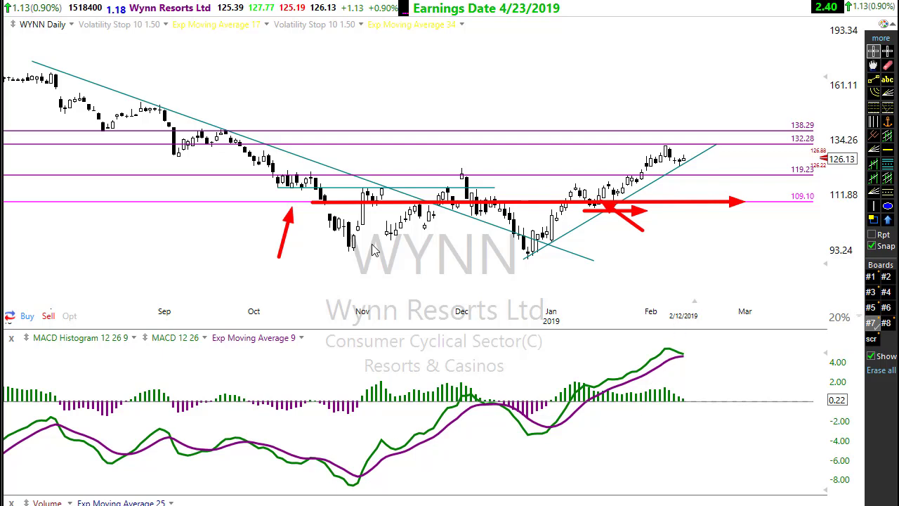
drag(353, 106, 602, 42)
mouse_move(371, 105)
mouse_down()
mouse_move(420, 59)
mouse_move(454, 79)
mouse_move(479, 63)
mouse_up()
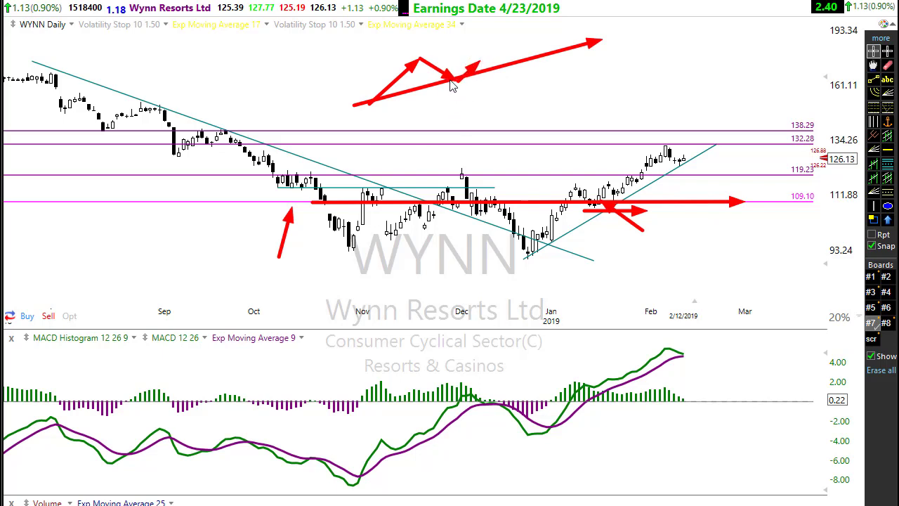
mouse_move(436, 88)
mouse_down()
mouse_move(476, 83)
mouse_move(463, 95)
mouse_up()
key(Escape)
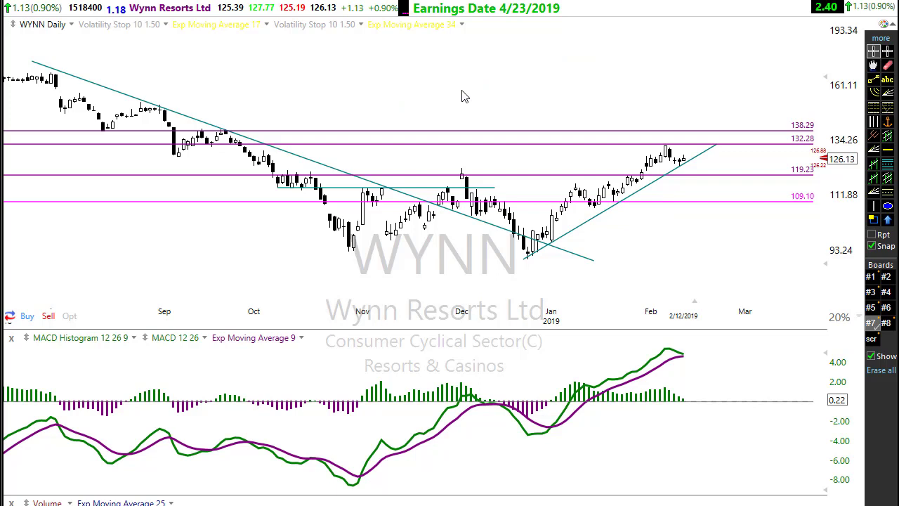
Link the MACD signal line's January zero-line cross to price, trace the rising price trendline with red arrows, and clear them.
scroll(603, 464, up, 1)
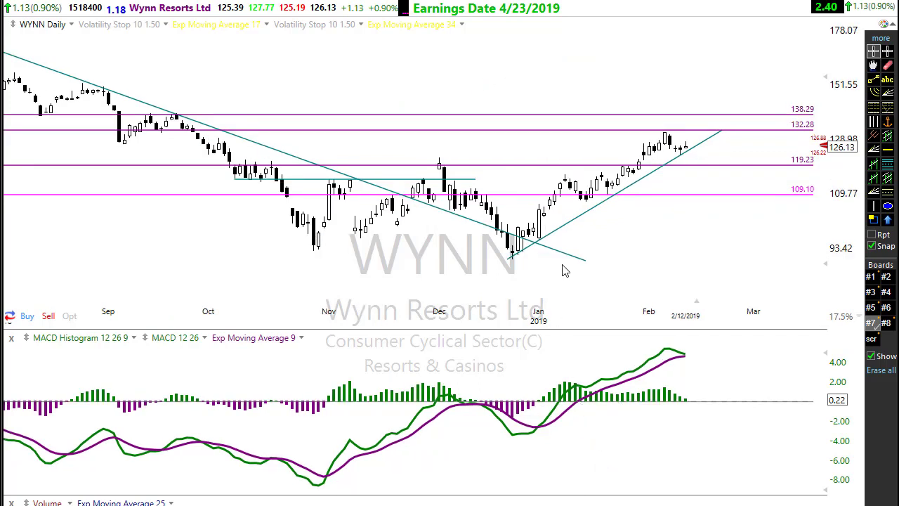
drag(586, 399, 592, 200)
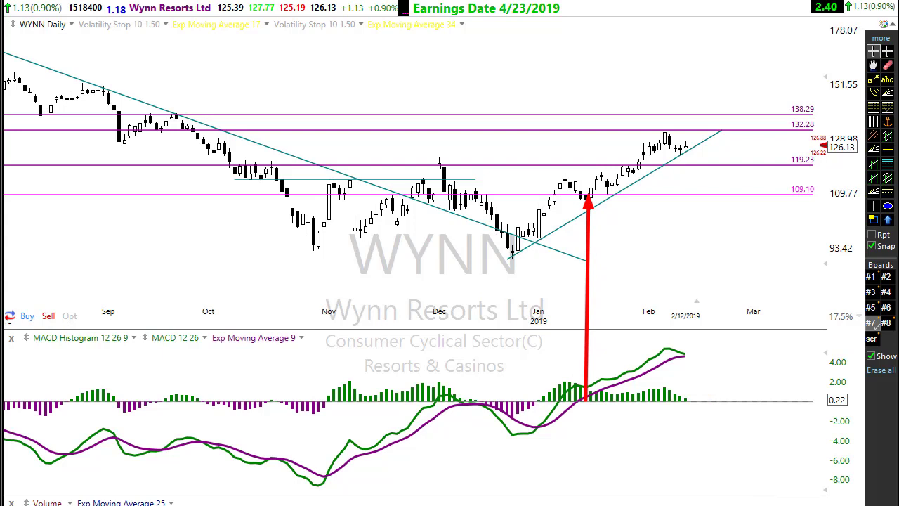
drag(605, 194, 706, 144)
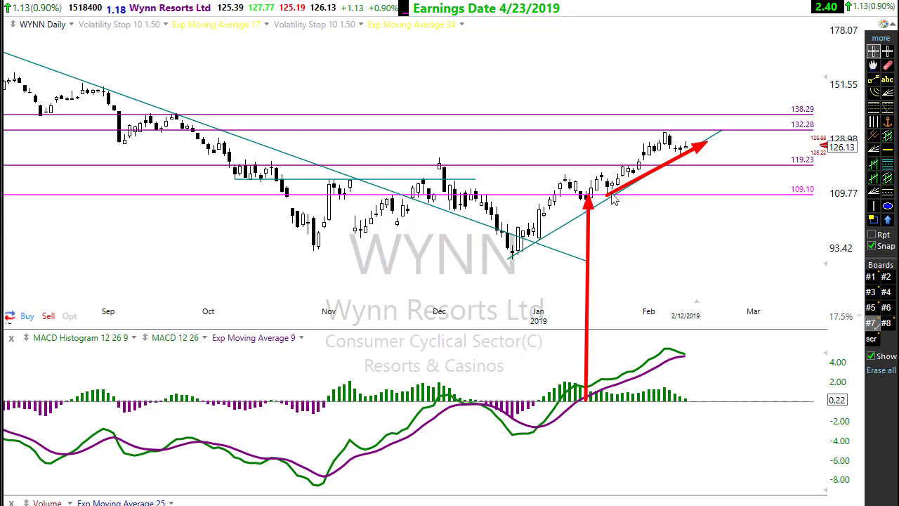
key(Escape)
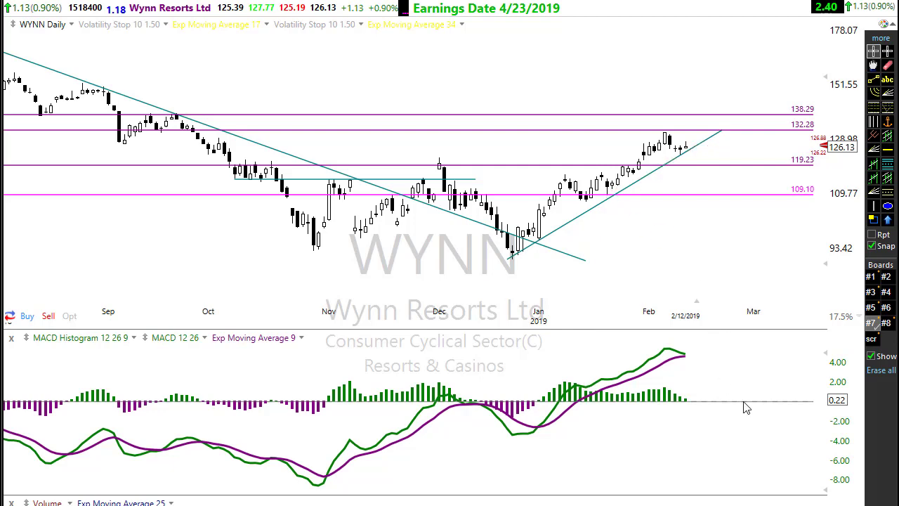
Trace the rising MACD lines and price trendline with red arrows, circle the January rally and pullbacks in green, and clear the annotations.
scroll(517, 431, up, 2)
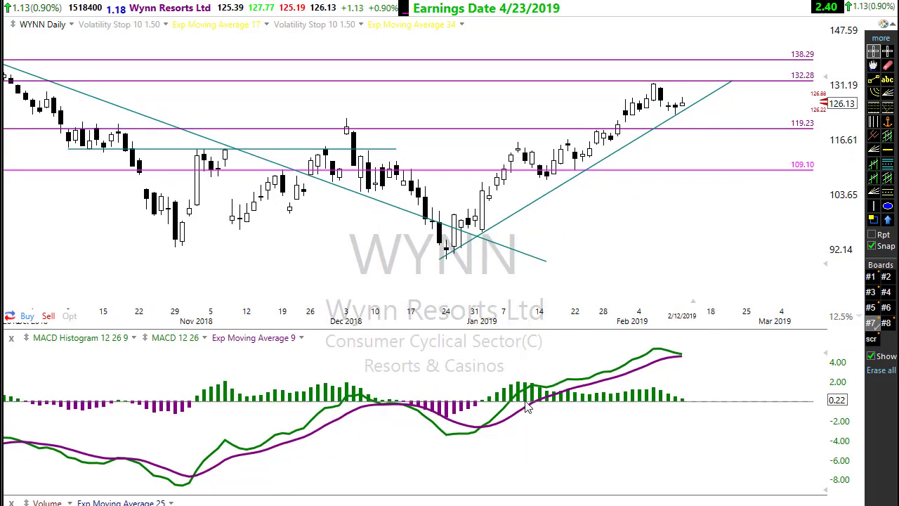
drag(524, 406, 668, 369)
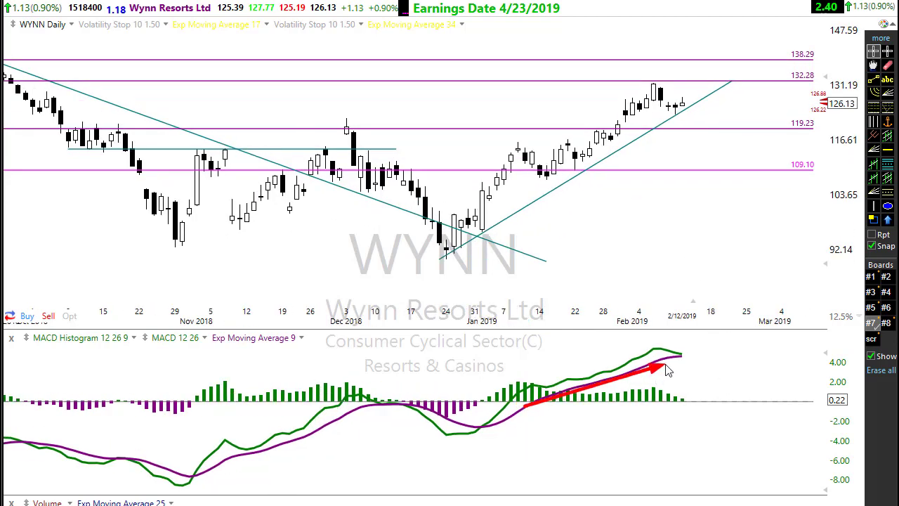
drag(524, 392, 671, 356)
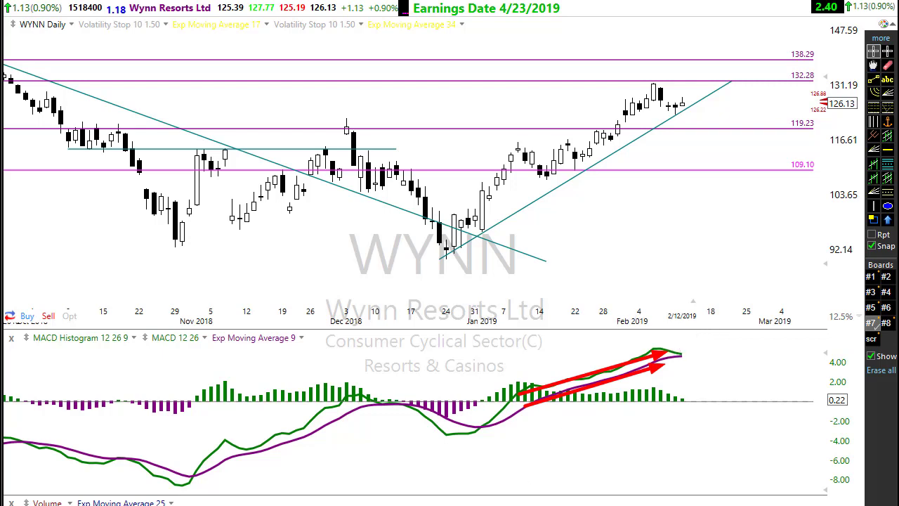
mouse_move(443, 260)
mouse_down()
mouse_move(517, 212)
mouse_move(505, 153)
mouse_move(430, 239)
mouse_move(453, 257)
mouse_up()
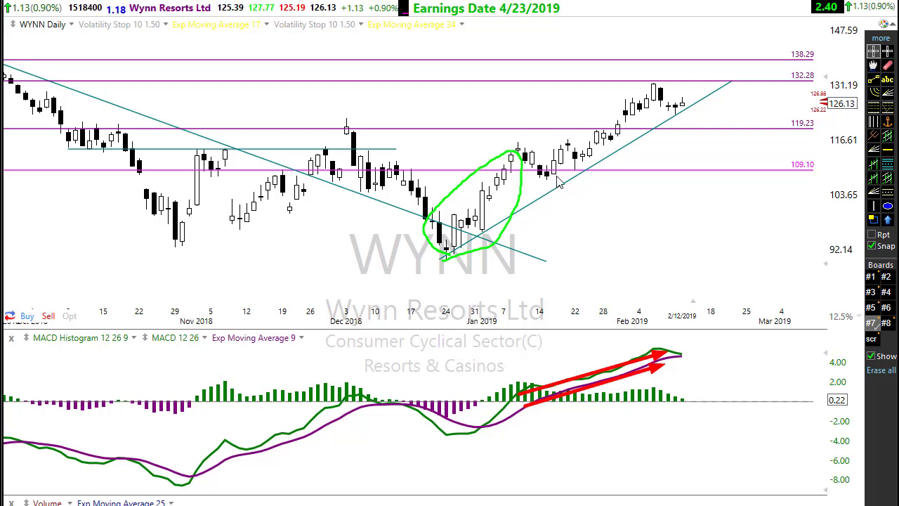
drag(545, 187, 715, 97)
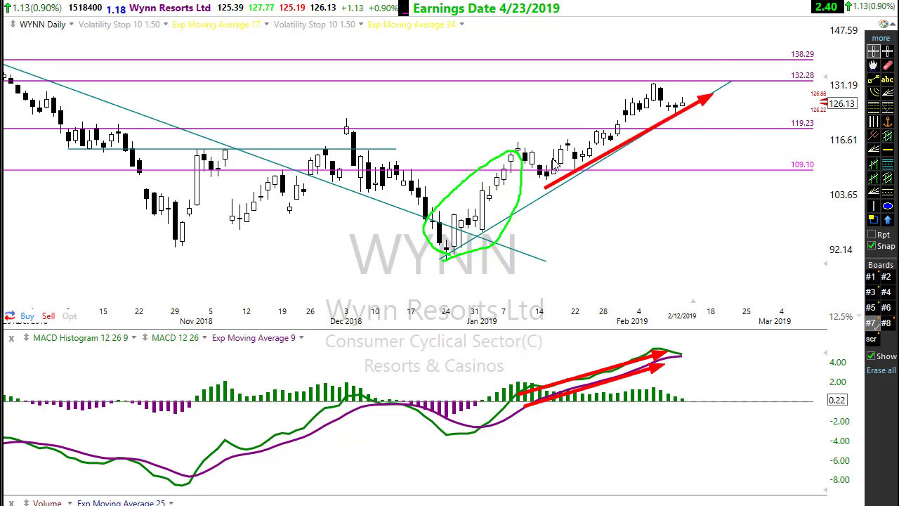
mouse_move(555, 166)
mouse_down()
mouse_move(606, 148)
mouse_move(619, 125)
mouse_move(622, 140)
mouse_up()
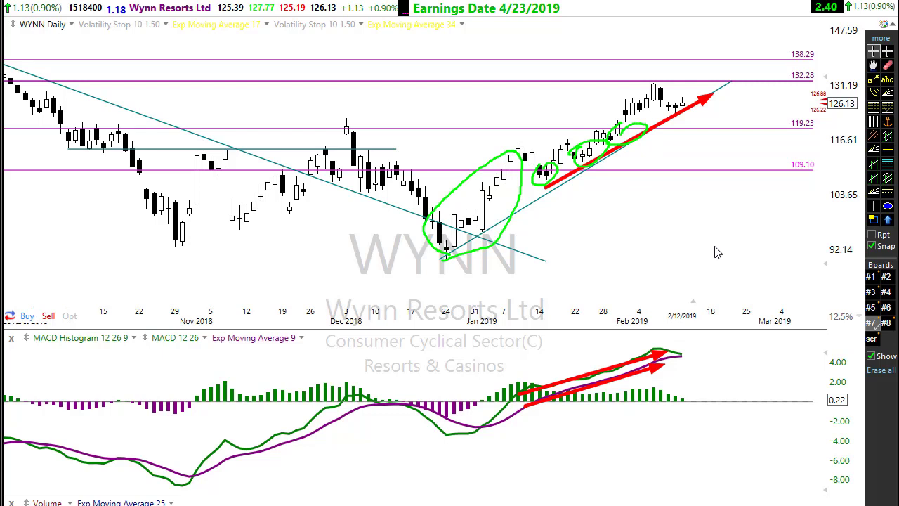
key(Escape)
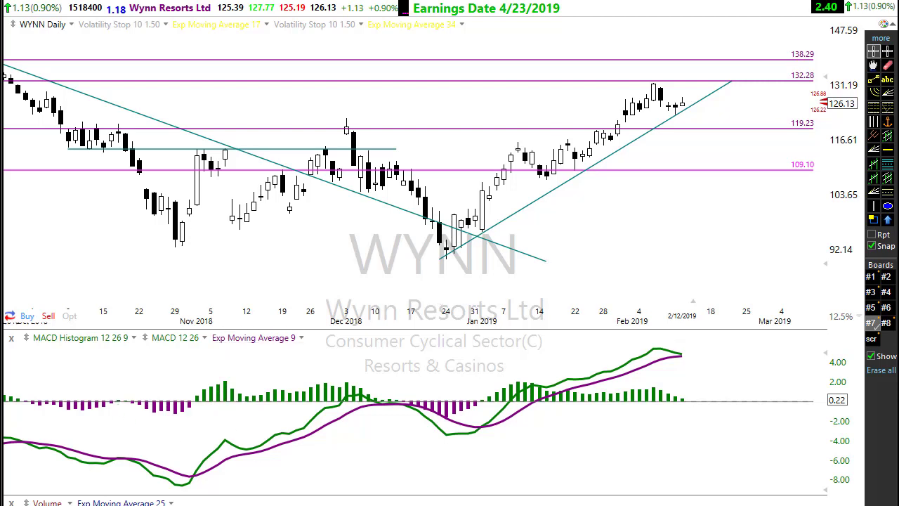
Link the early November histogram turn to price, trace the following swings and the downtrend line with red arrows, and clear them.
mouse_move(197, 411)
mouse_down()
mouse_move(225, 179)
mouse_move(209, 168)
mouse_move(232, 152)
mouse_move(240, 224)
mouse_up()
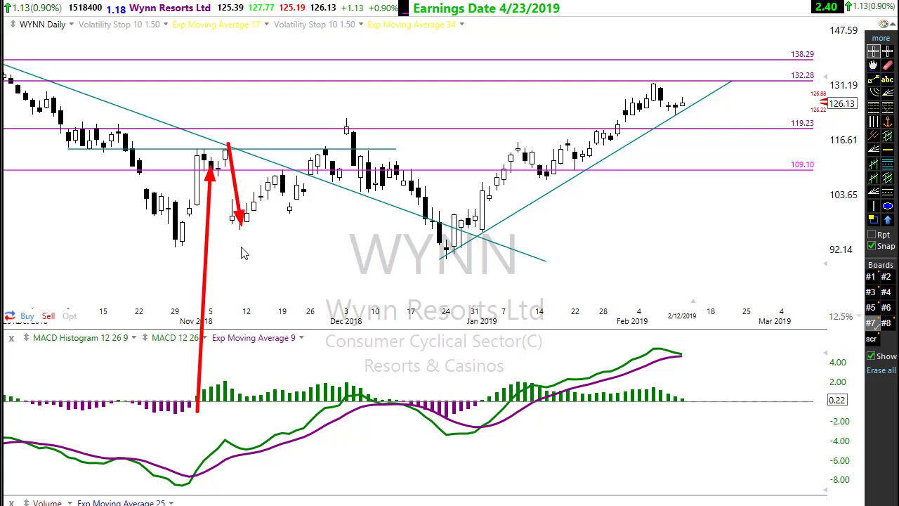
mouse_move(238, 219)
mouse_down()
mouse_move(268, 179)
mouse_move(296, 223)
mouse_up()
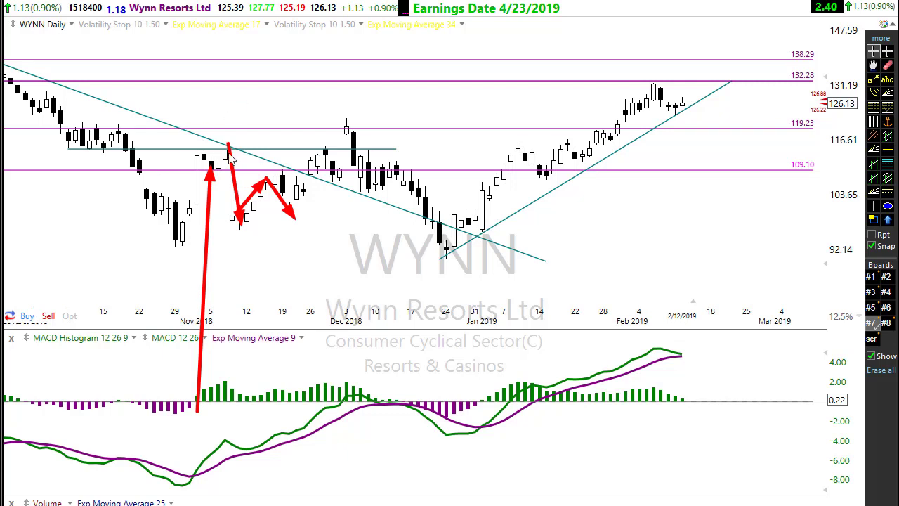
mouse_move(82, 88)
mouse_down()
mouse_move(400, 220)
mouse_move(411, 211)
mouse_up()
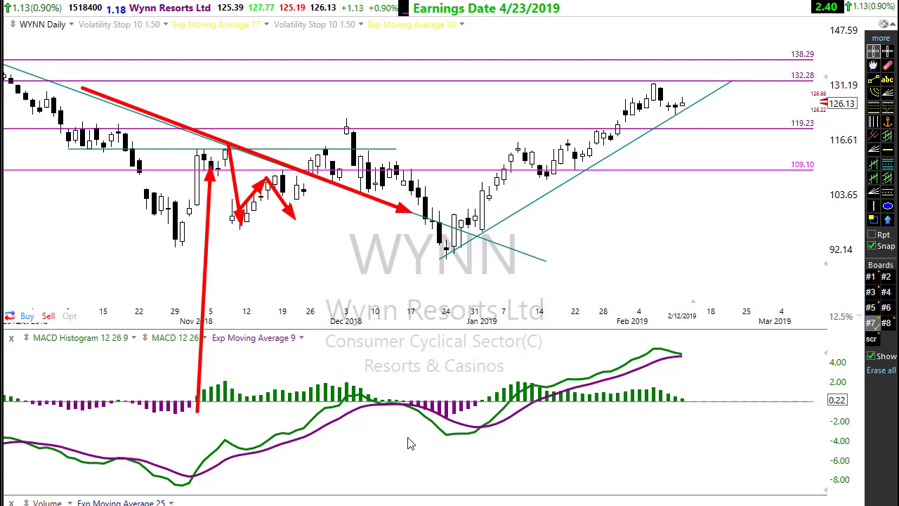
key(Escape)
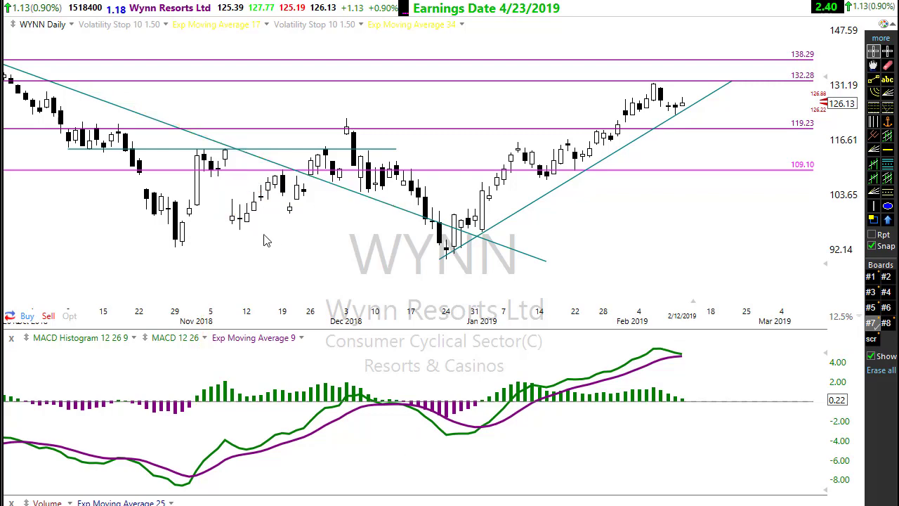
scroll(263, 239, down, 2)
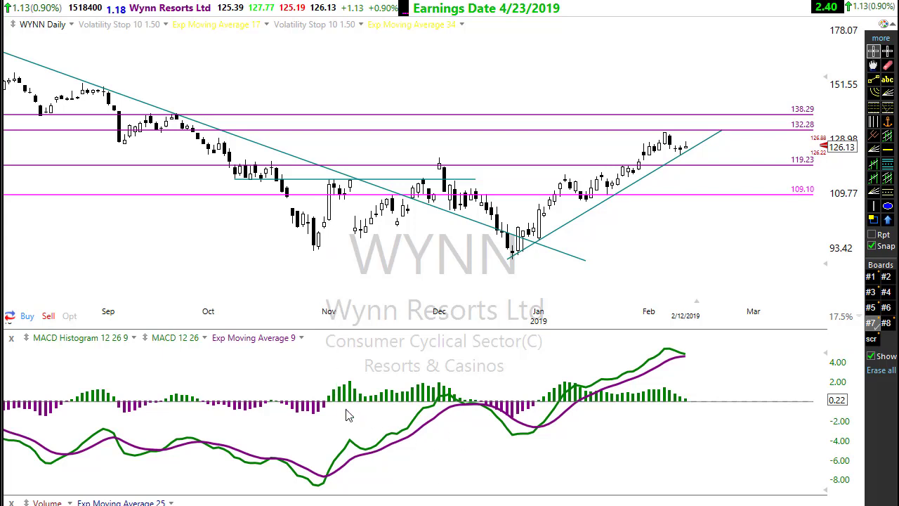
Link the early November histogram turn to price, mark the short pullback and the mid-November lows with red arrows, and clear them.
mouse_move(333, 399)
mouse_down()
mouse_move(330, 198)
mouse_move(354, 200)
mouse_up()
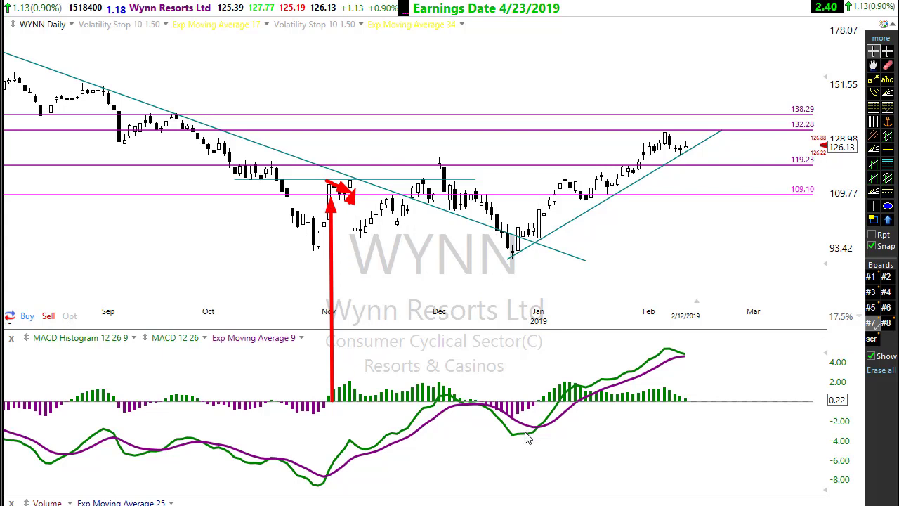
drag(344, 233, 419, 232)
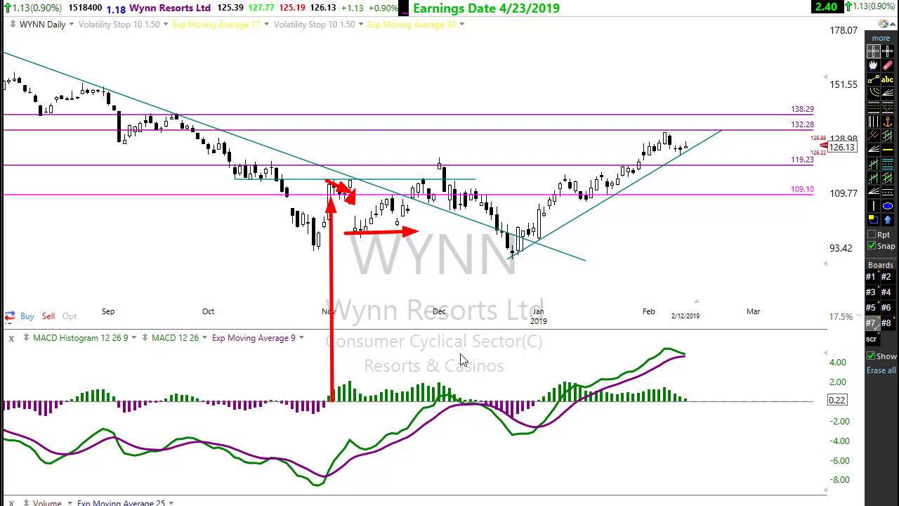
key(e)
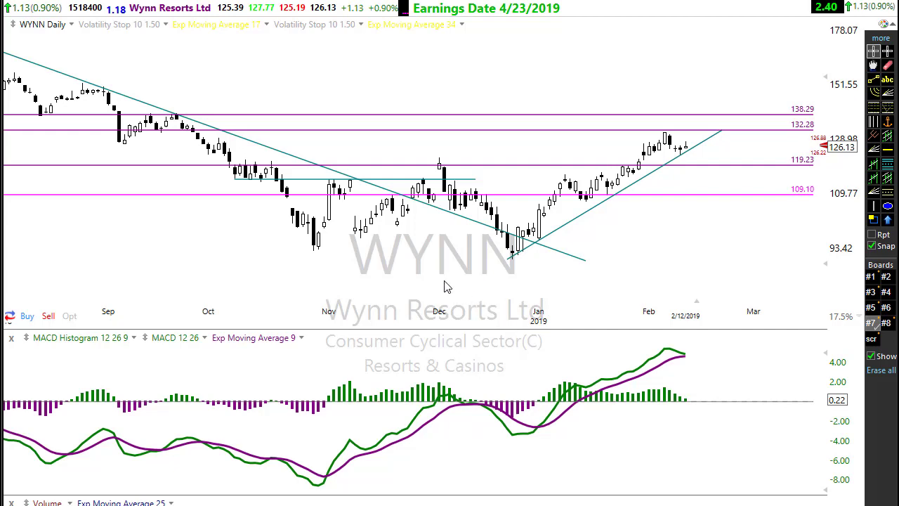
Switch to the DIA daily chart, extend the view back to June, and enlarge the MACD pane.
key(space)
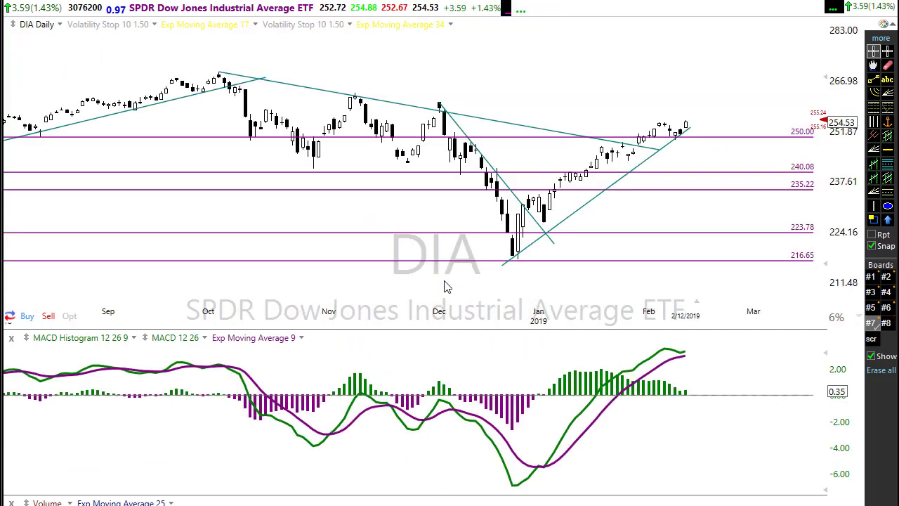
scroll(360, 223, down, 2)
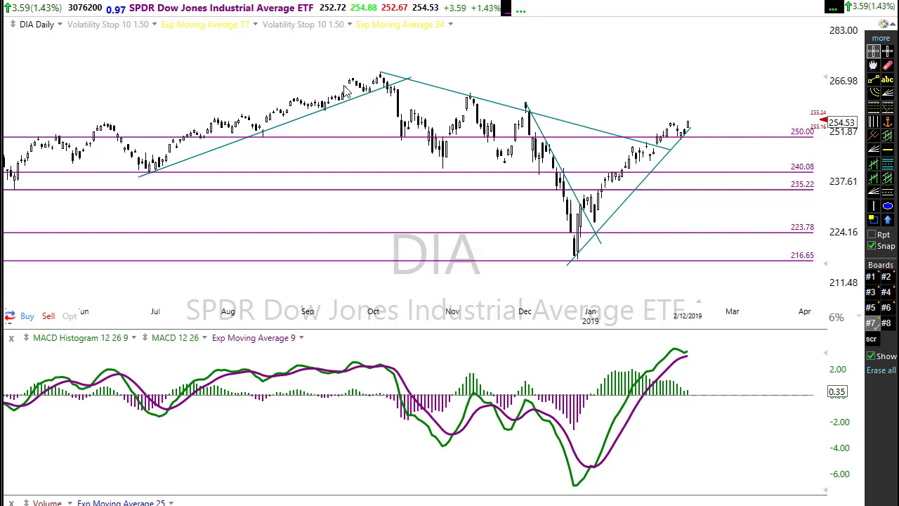
click(376, 91)
drag(364, 323, 371, 155)
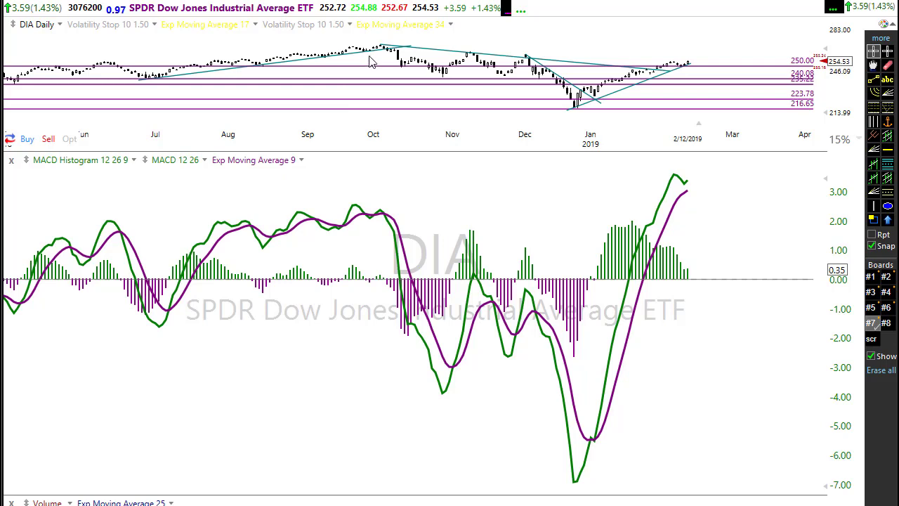
Mark DIA's price rise into the October high and the falling MACD peaks with red arrows, and clear them.
drag(362, 62, 393, 43)
drag(349, 202, 442, 233)
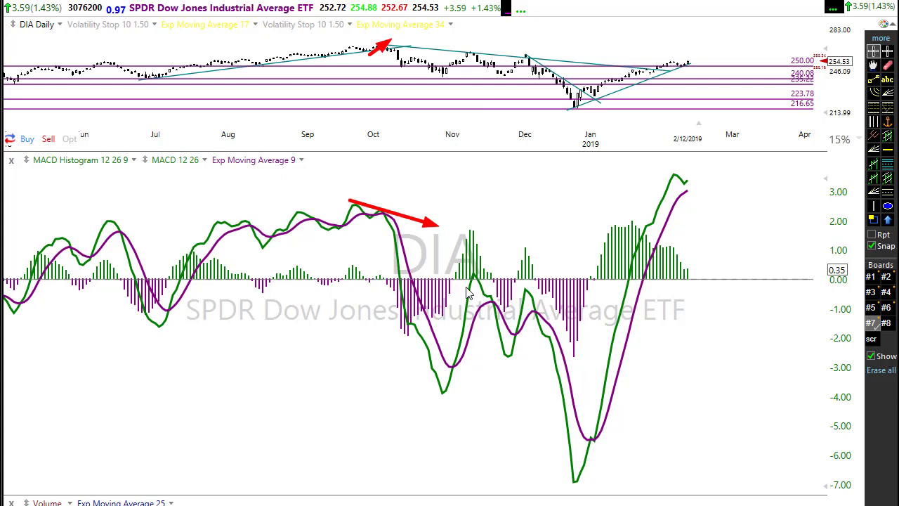
key(Escape)
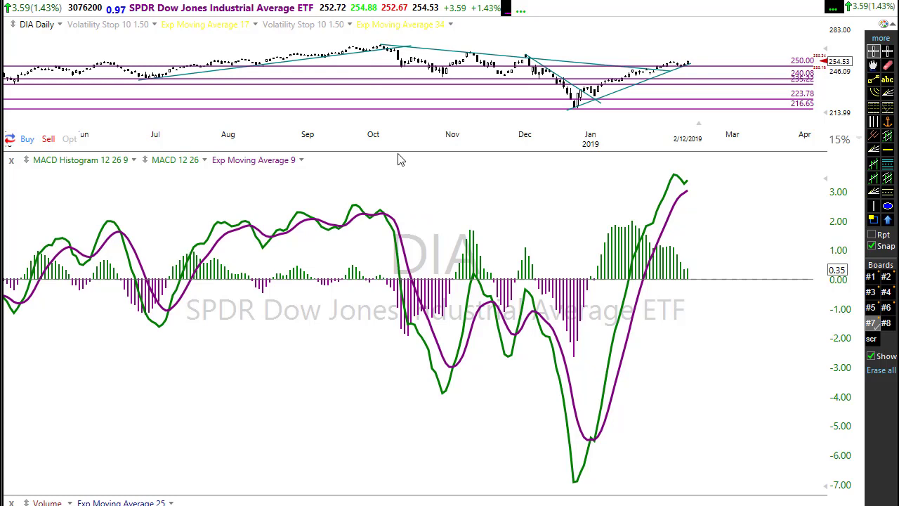
Shrink the DIA chart's MACD pane and narrow the date range to October 2018 through February 2019.
drag(399, 159, 386, 323)
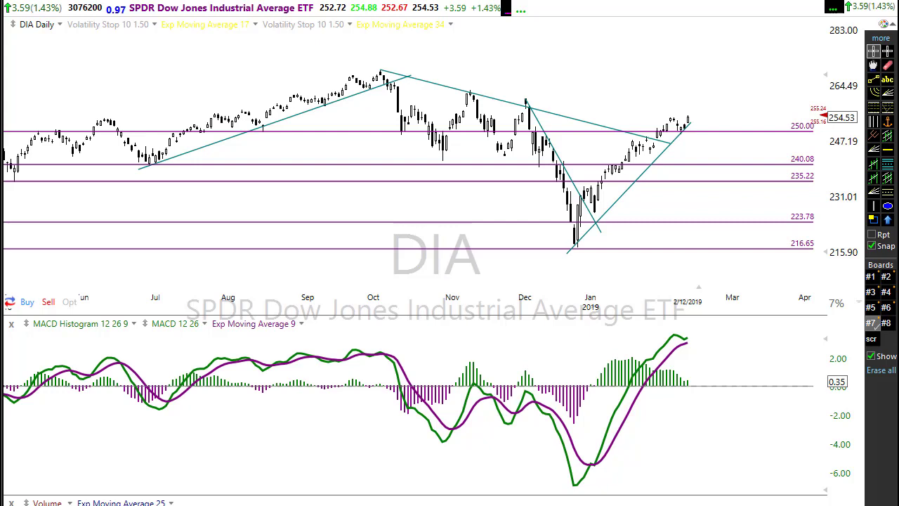
mouse_move(330, 357)
mouse_down()
mouse_move(411, 338)
mouse_move(337, 371)
mouse_up()
scroll(501, 438, up, 3)
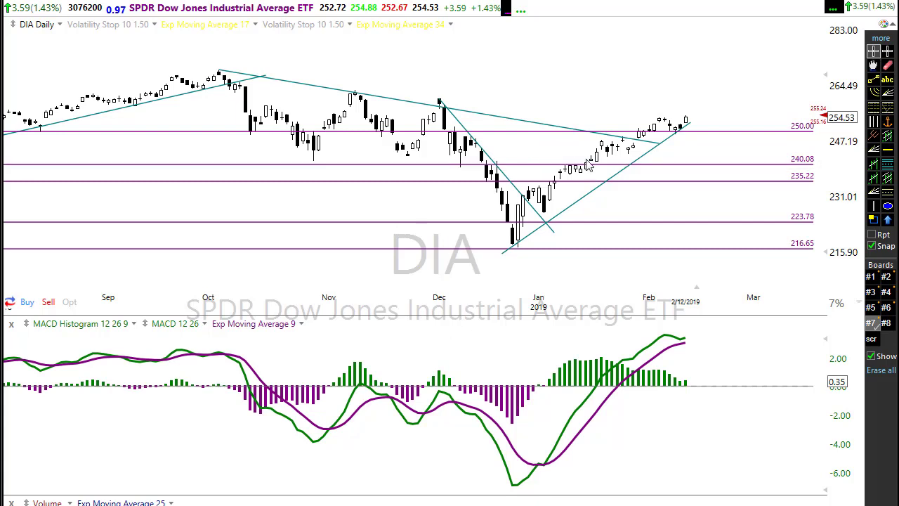
mouse_move(494, 255)
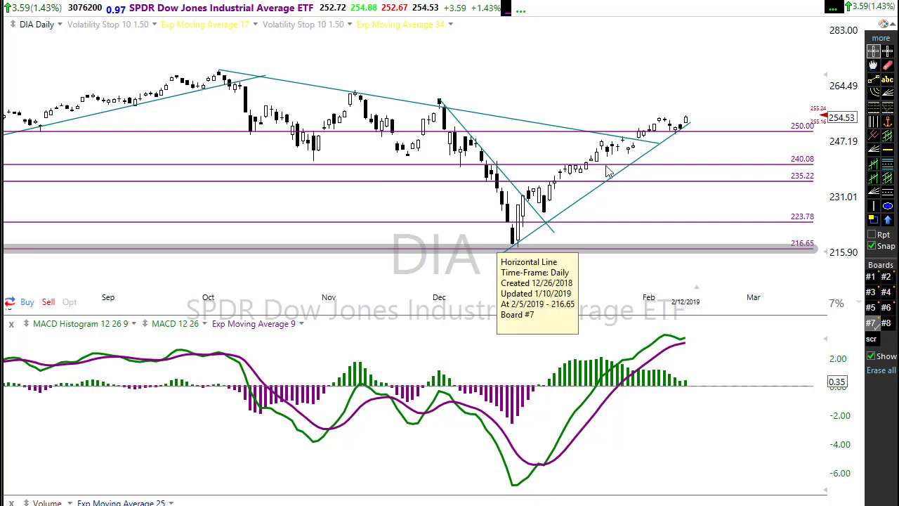
scroll(502, 291, up, 2)
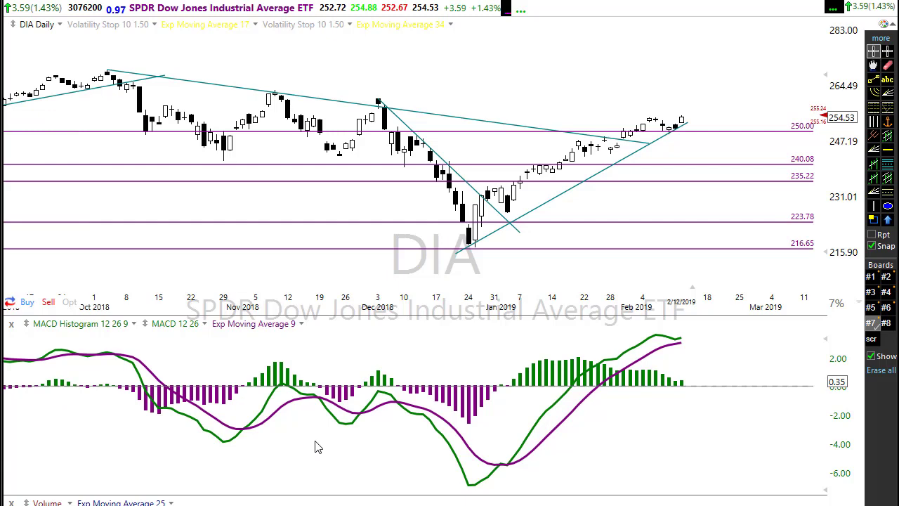
Load the JCP daily chart, sketch a green inverse head-and-shoulders under the price from November to February, and clear it.
text(jcp)
key(Return)
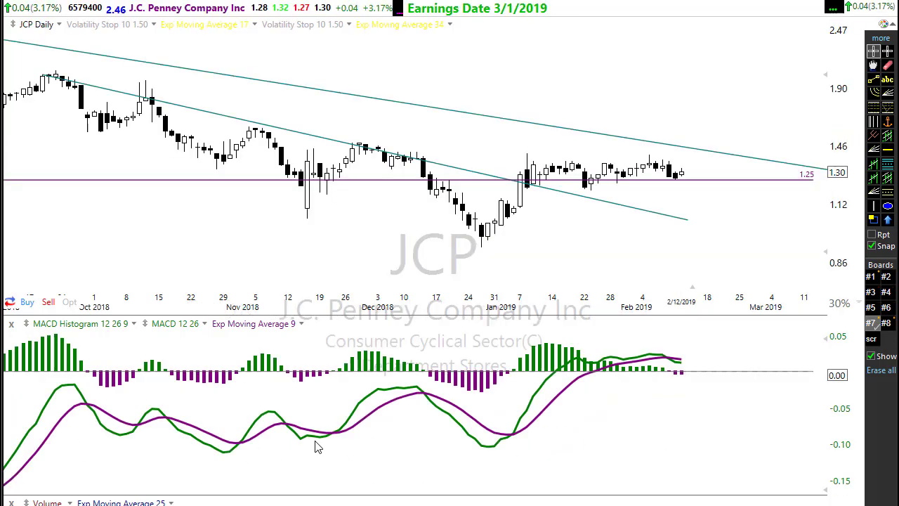
scroll(626, 415, down, 5)
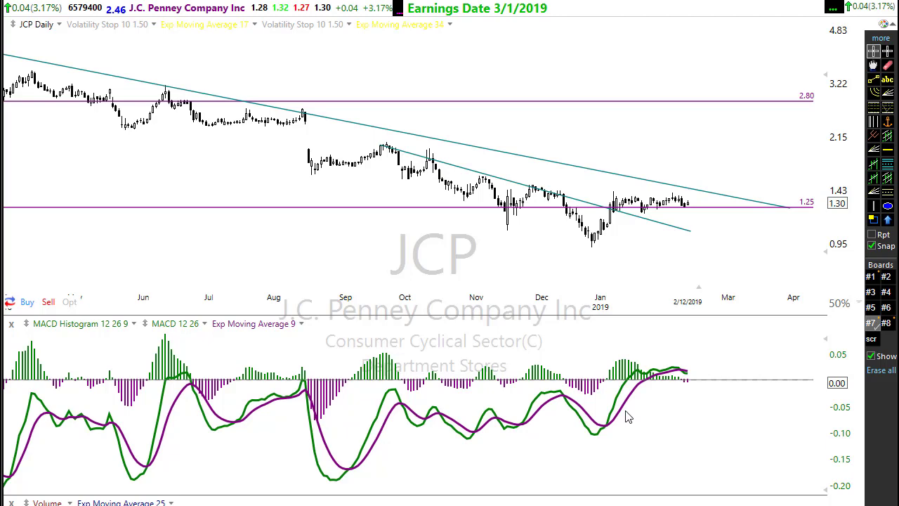
scroll(628, 416, up, 3)
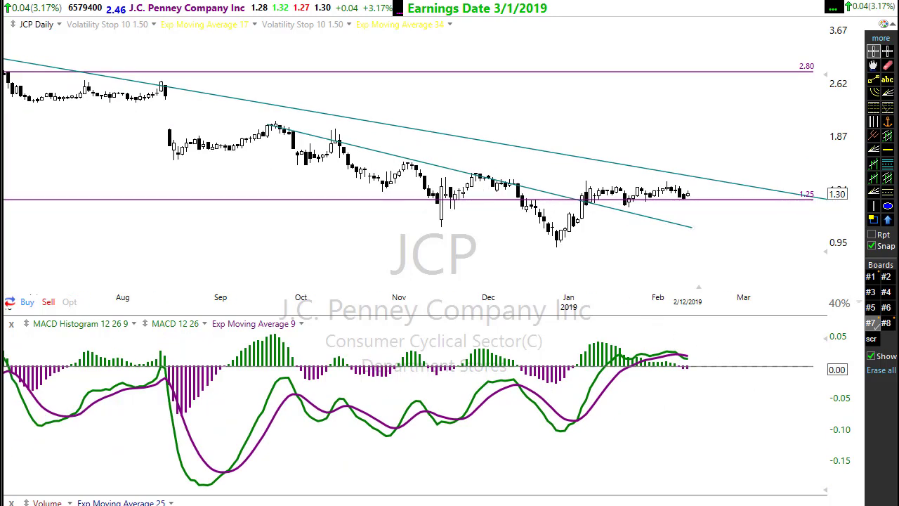
mouse_move(408, 203)
mouse_down()
mouse_move(510, 200)
mouse_move(594, 225)
mouse_move(704, 199)
mouse_move(715, 186)
mouse_up()
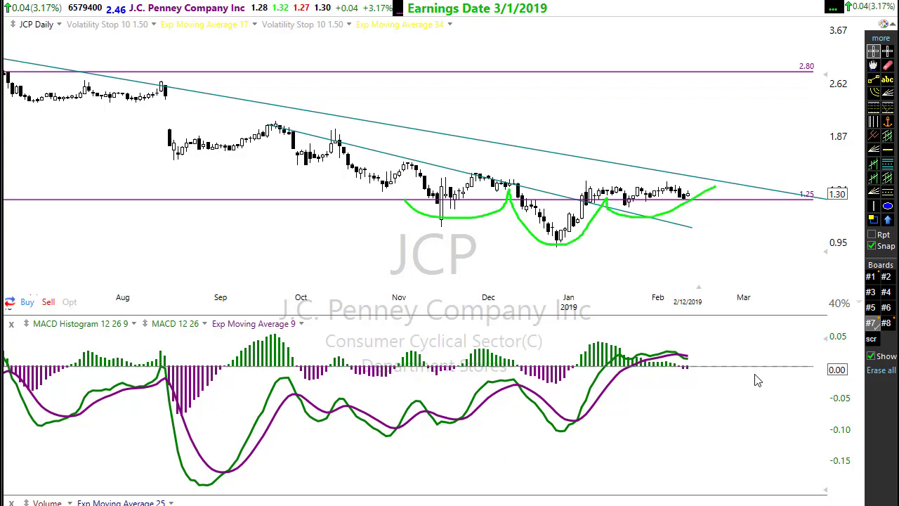
scroll(529, 269, down, 3)
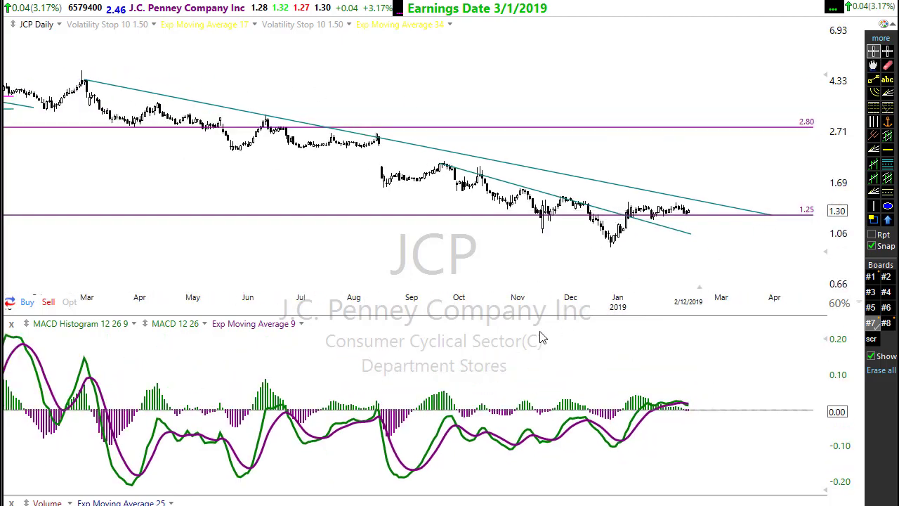
Examine JCP's price and MACD history back to late 2017 for divergences.
scroll(540, 336, up, 3)
scroll(538, 336, down, 3)
scroll(518, 335, down, 2)
scroll(520, 333, up, 5)
scroll(538, 341, up, 2)
scroll(572, 376, down, 2)
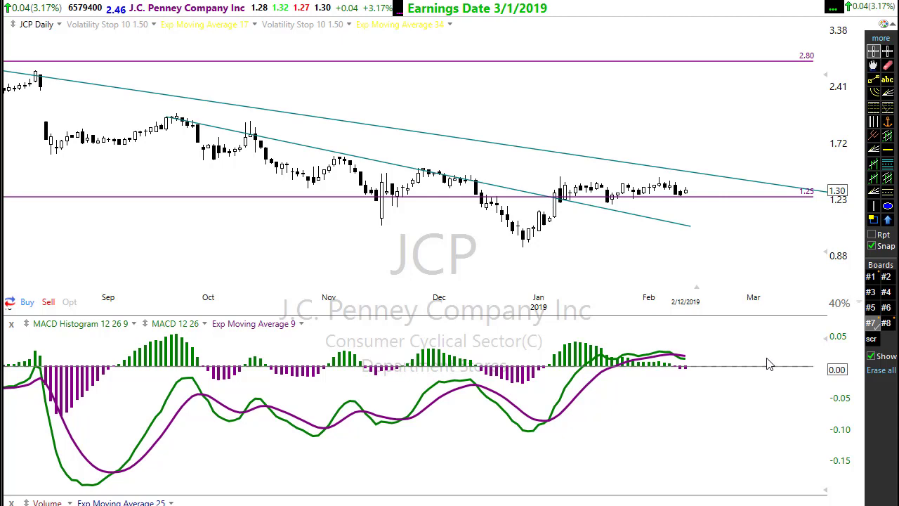
scroll(500, 261, down, 2)
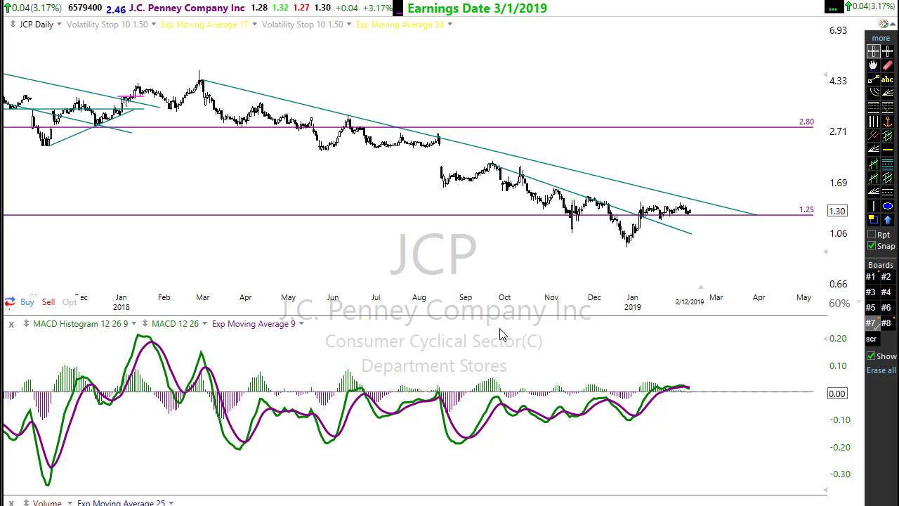
scroll(442, 276, down, 1)
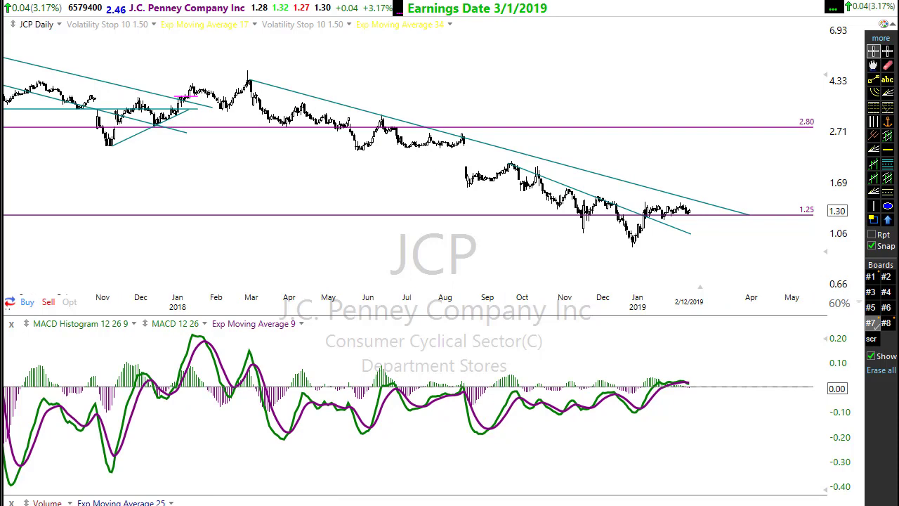
Mark JCP's price rise into March 2018, link it to the lower MACD peak with red arrows, and clear them.
drag(228, 108, 262, 78)
mouse_move(246, 393)
mouse_down()
mouse_move(262, 139)
mouse_move(250, 81)
mouse_up()
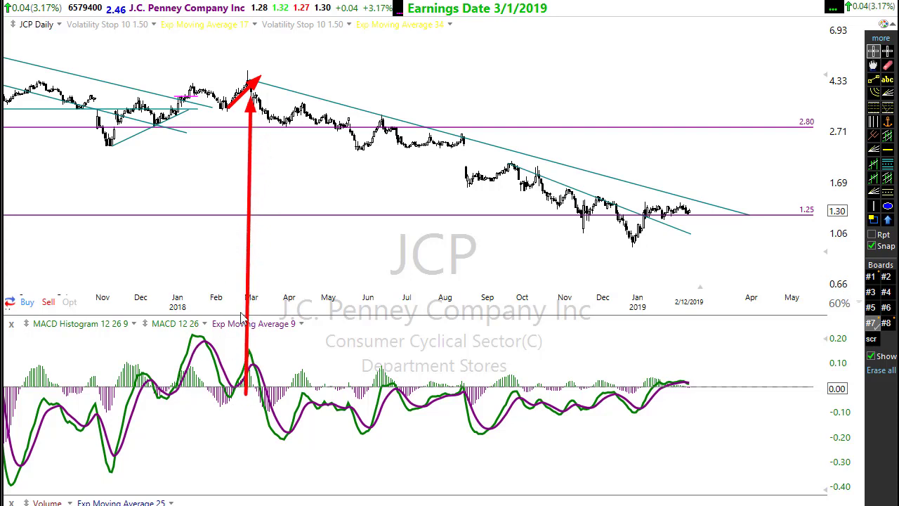
drag(192, 335, 283, 367)
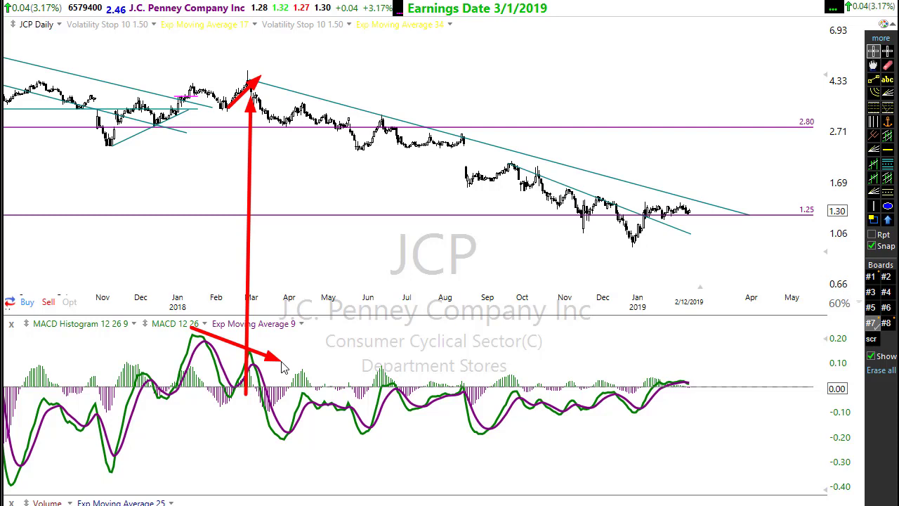
key(Escape)
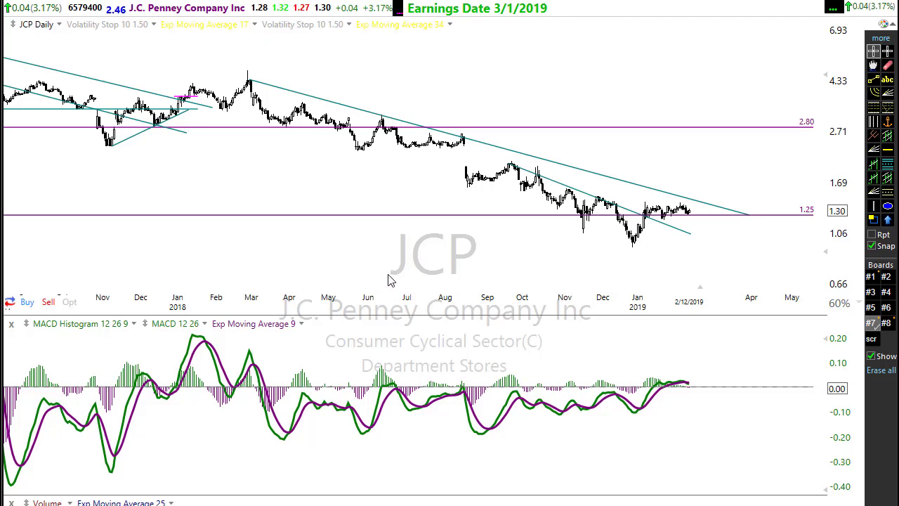
Load the BA daily chart and narrow the date range to October 2018 through February 2019.
scroll(391, 280, up, 2)
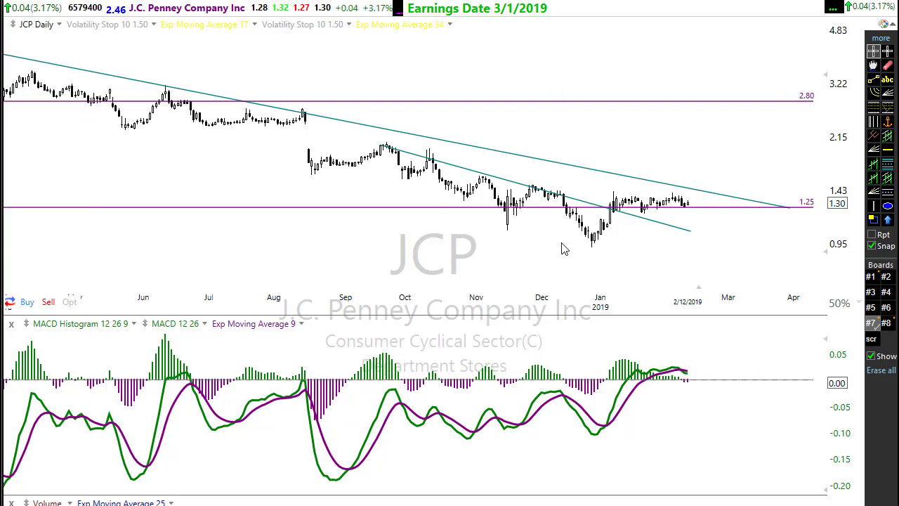
text(ba)
key(Return)
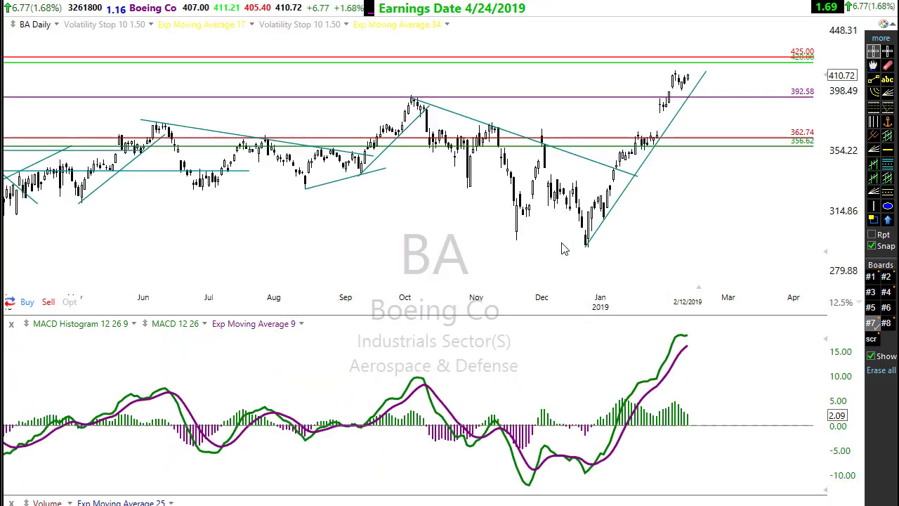
scroll(471, 311, up, 5)
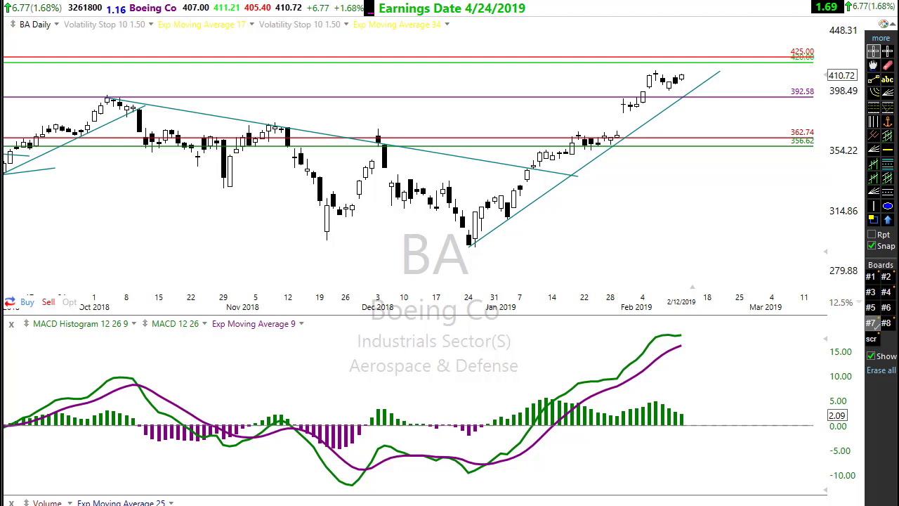
Trace BA's downtrend line with a blue arrow, mark its November and December touches and the December drop in green, and clear everything.
drag(103, 92, 690, 206)
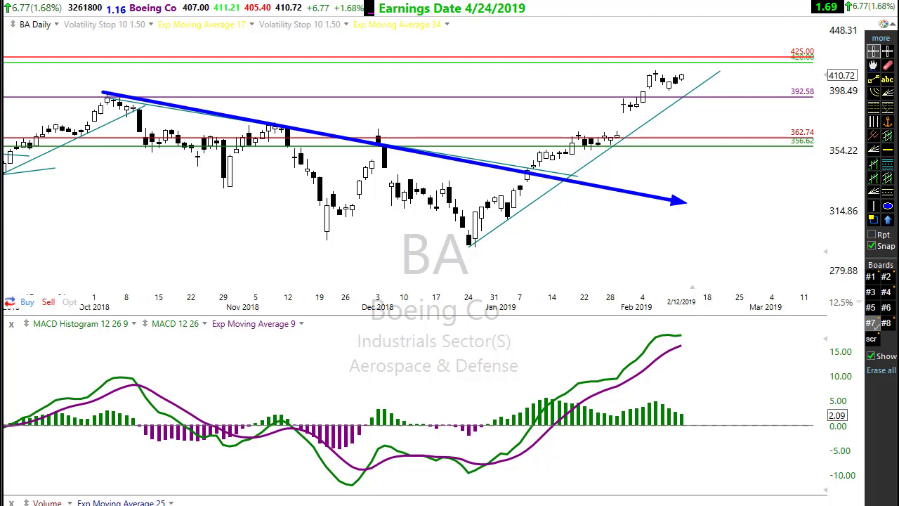
mouse_move(383, 136)
mouse_down()
mouse_move(365, 138)
mouse_move(380, 132)
mouse_up()
drag(260, 144, 307, 113)
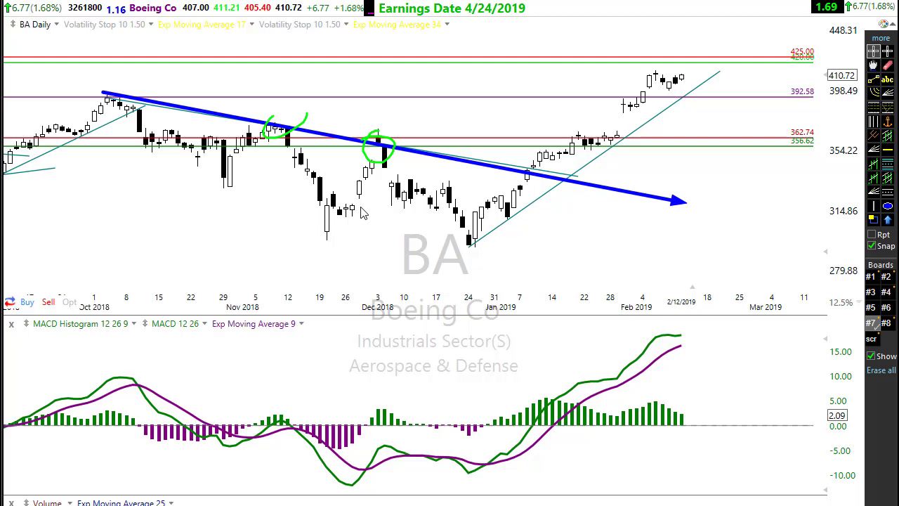
drag(379, 149, 404, 214)
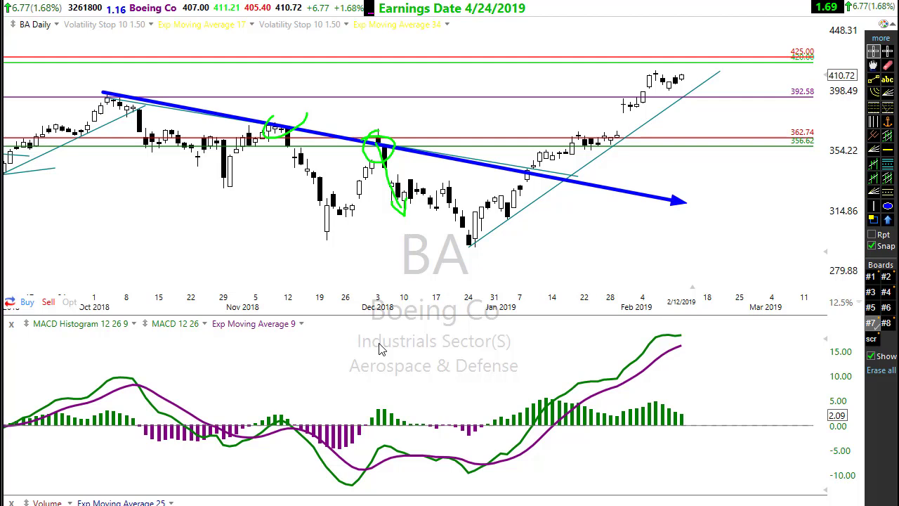
key(Escape)
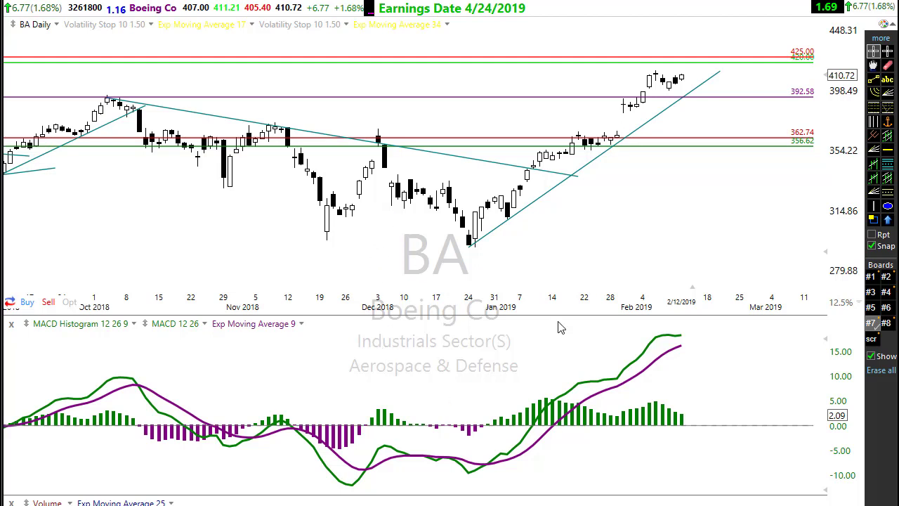
Trace BA's January rally and sideways range with blue arrows, and link the mid-January histogram bars to the end of the range.
mouse_move(504, 227)
mouse_down()
mouse_move(534, 166)
mouse_move(549, 157)
mouse_move(618, 159)
mouse_up()
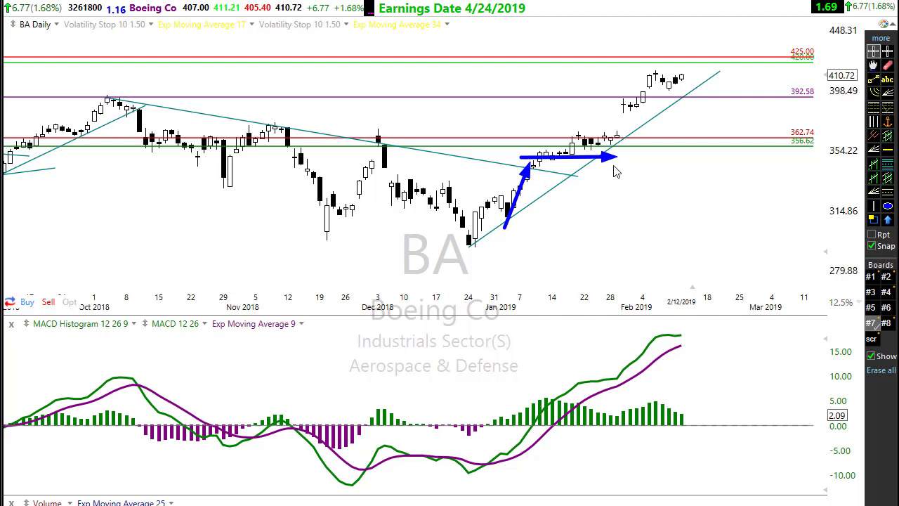
drag(600, 227, 578, 167)
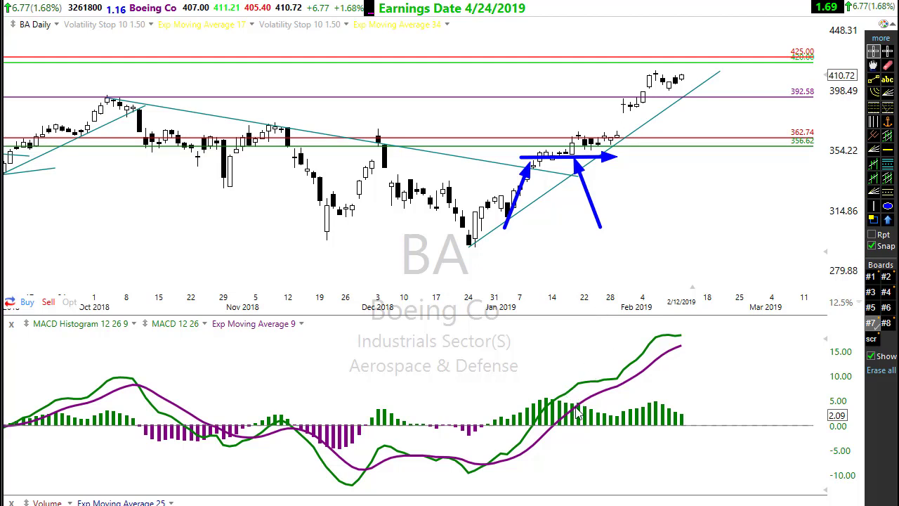
mouse_move(577, 407)
mouse_down()
mouse_move(600, 257)
mouse_move(576, 156)
mouse_up()
Trace the histogram's late-January decline and early-February rise with blue arrows, and mark BA's late-January move and consolidation near 362.74.
drag(538, 395, 616, 426)
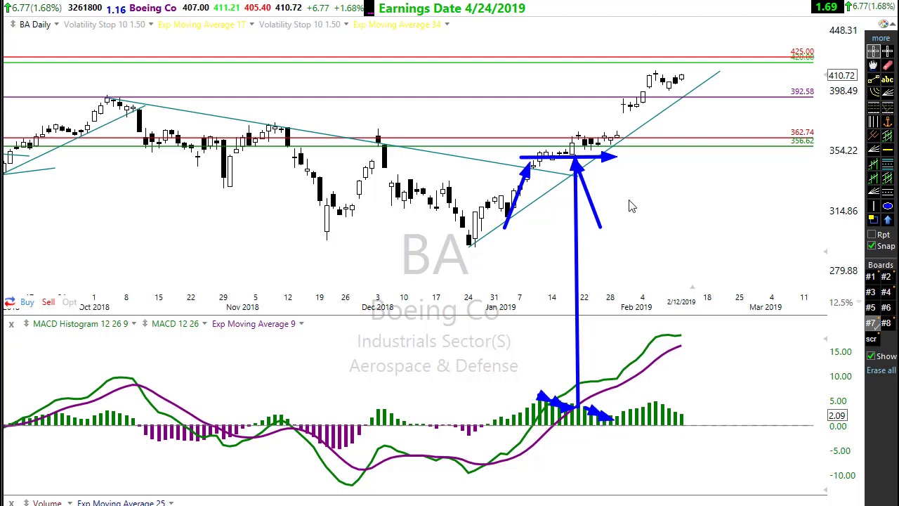
drag(580, 142, 622, 146)
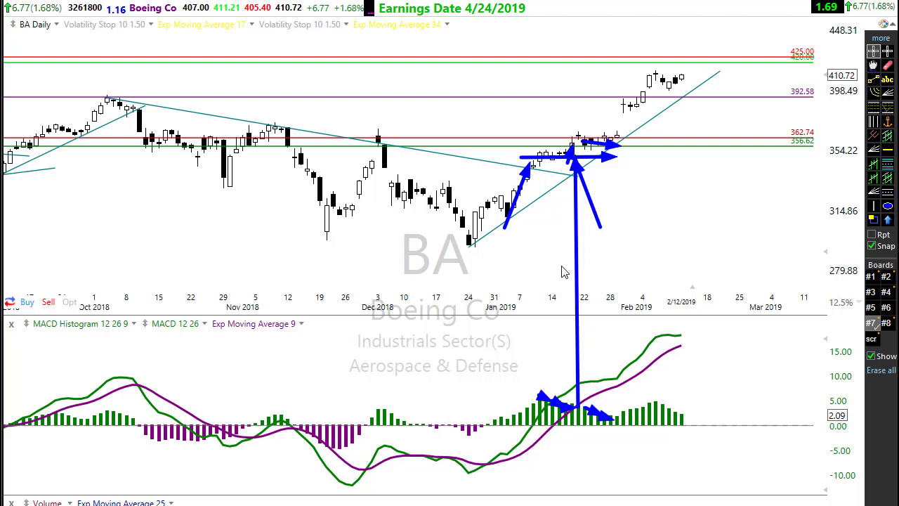
drag(602, 420, 663, 386)
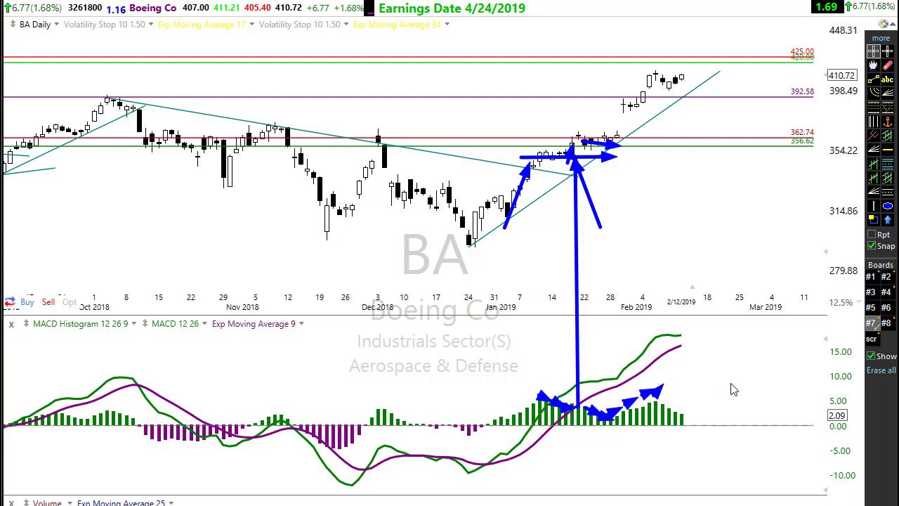
Clear the markings, trace the histogram's February decline and BA's sideways move and possible breakout above 425.00 with blue arrows, and clear them.
key(Escape)
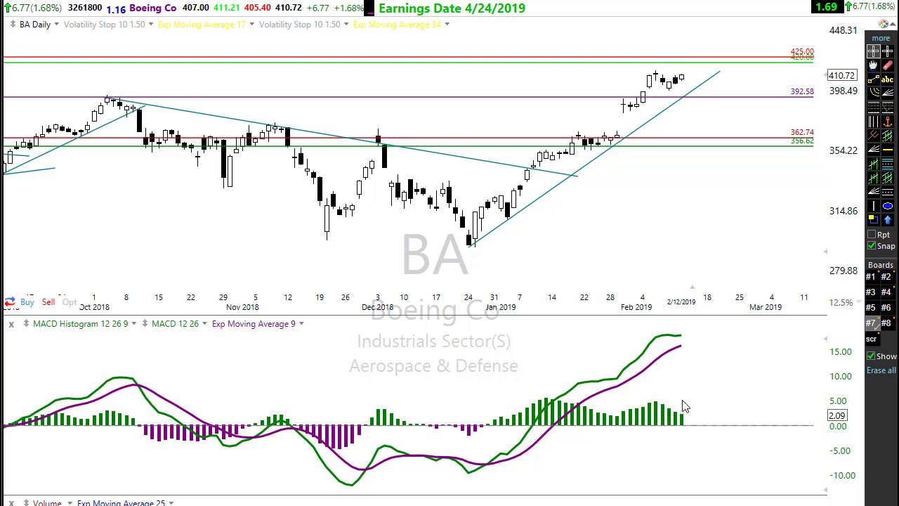
drag(639, 395, 666, 403)
drag(667, 402, 709, 427)
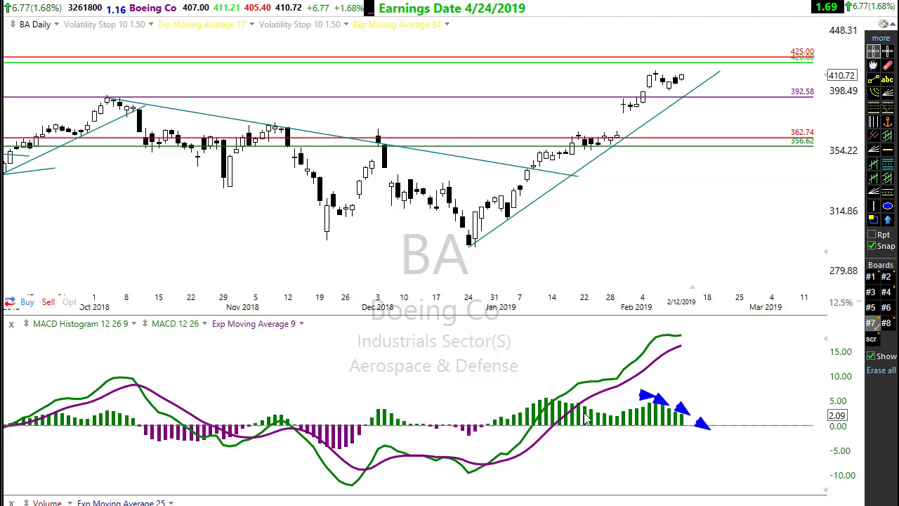
mouse_move(660, 77)
mouse_down()
mouse_move(724, 83)
mouse_move(737, 35)
mouse_up()
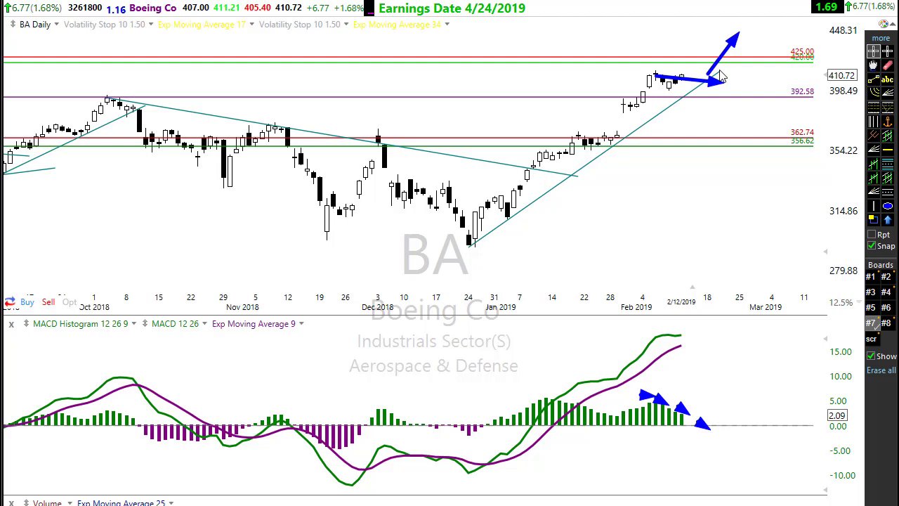
key(Escape)
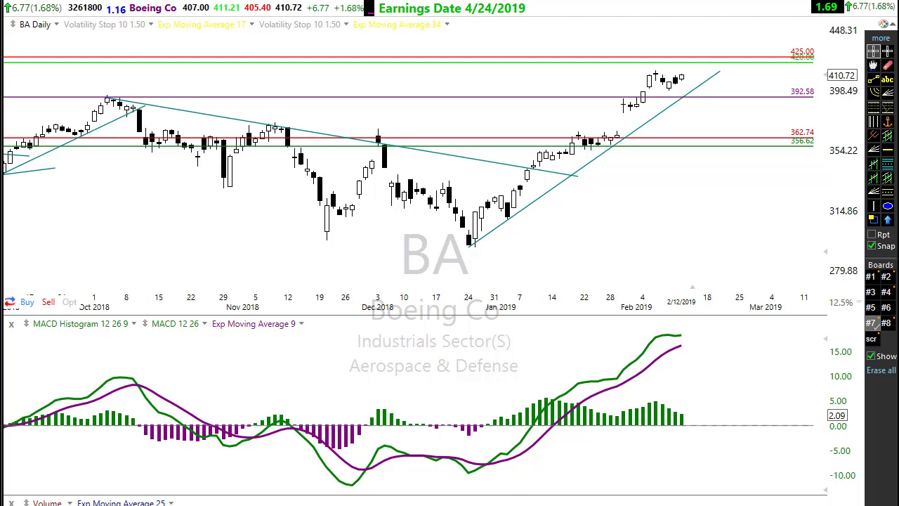
Mark the divergence between BA's falling November–December lows and the rising MACD lows with two blue arrows, and clear them.
mouse_move(312, 217)
mouse_down()
mouse_move(349, 234)
mouse_move(535, 258)
mouse_up()
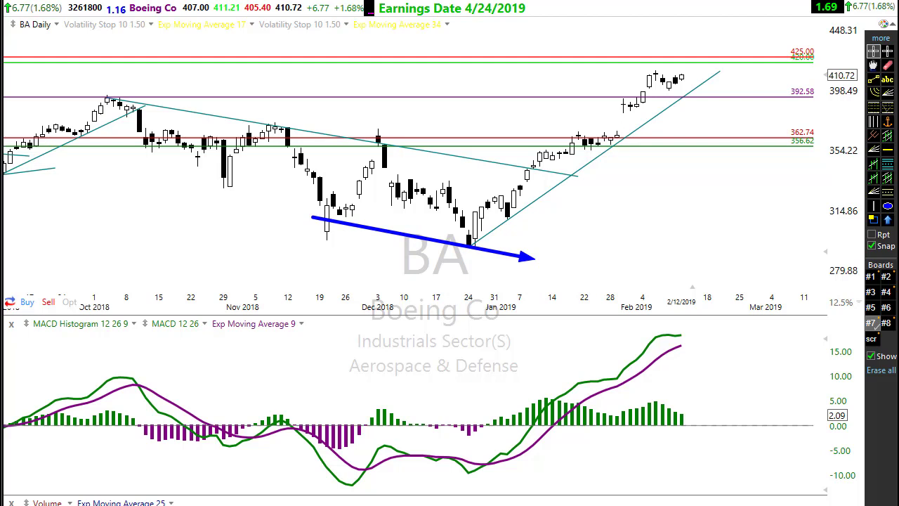
drag(340, 494, 562, 455)
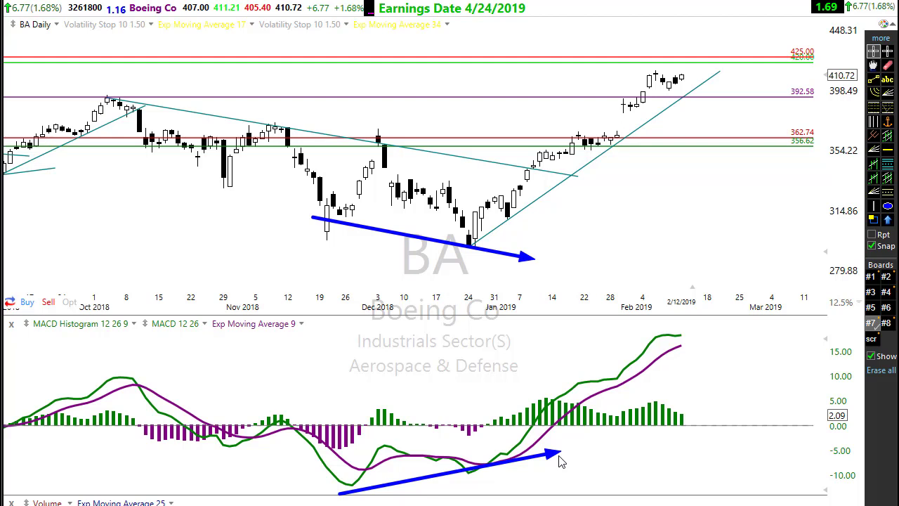
key(Escape)
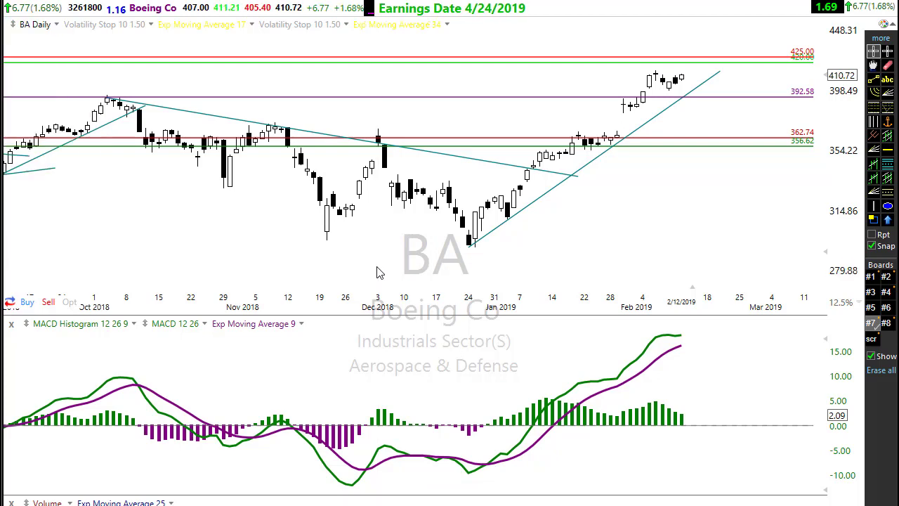
Load the URI daily chart and examine its January–February 2019 candles against the MACD lines and histogram.
text(uri)
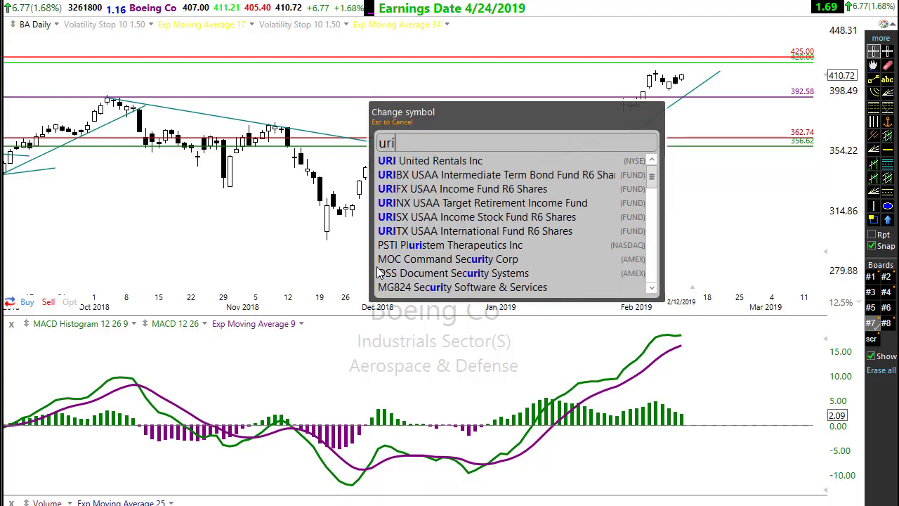
key(Return)
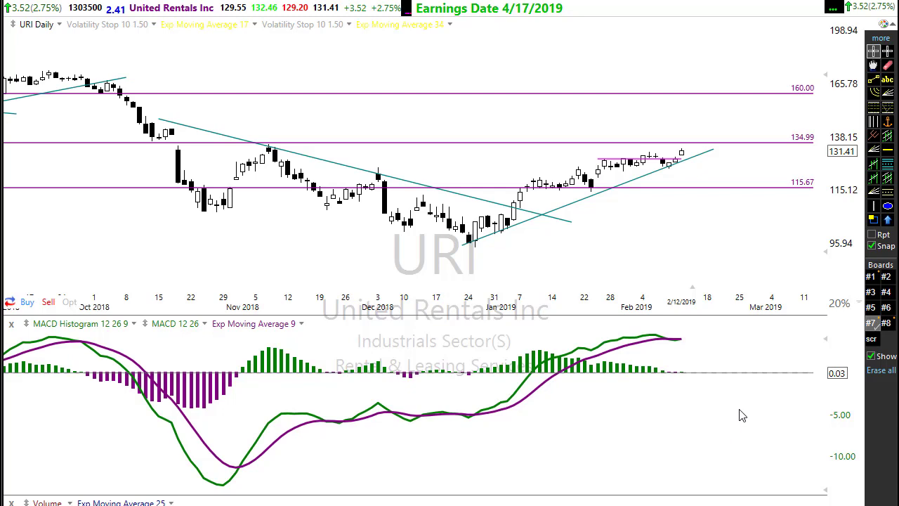
scroll(738, 415, up, 5)
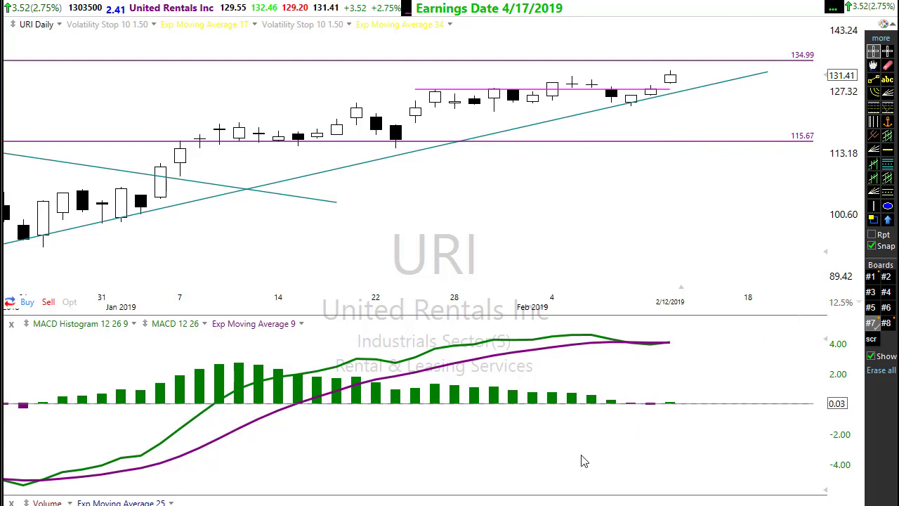
scroll(583, 460, down, 3)
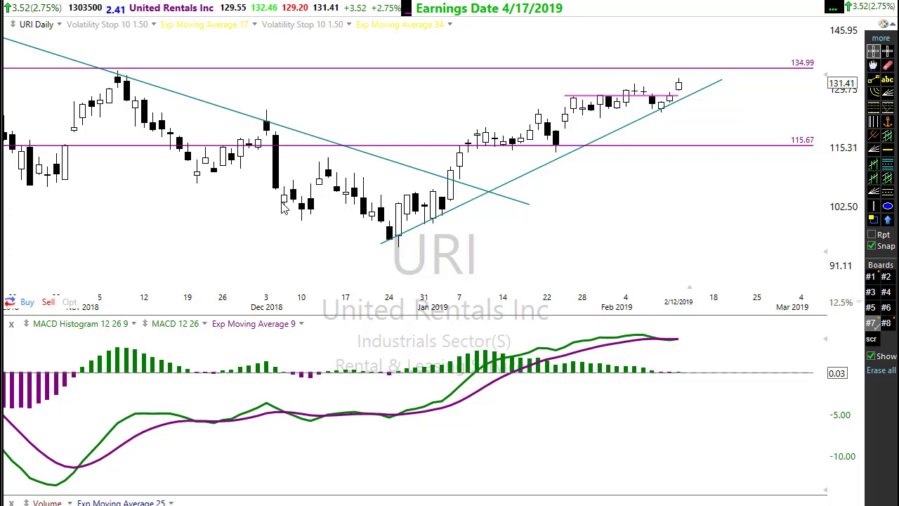
scroll(283, 210, down, 2)
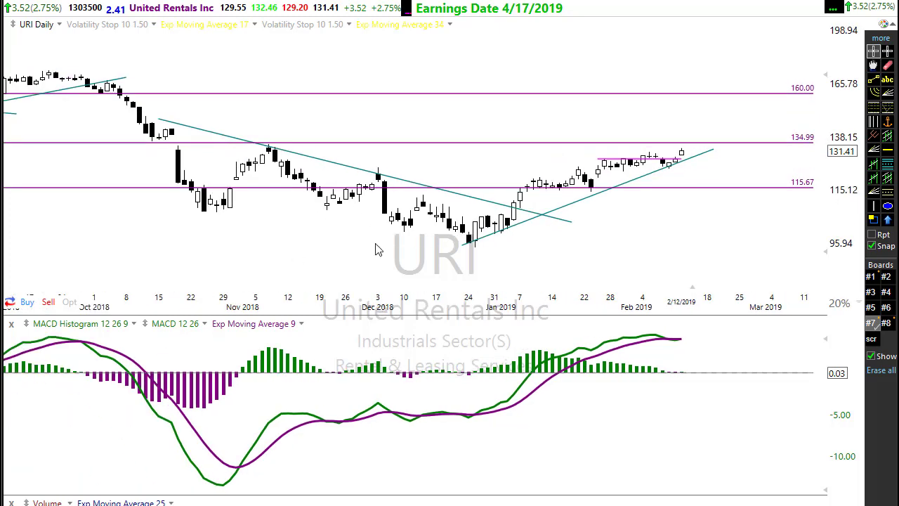
Trace URI's downtrend line and the 115.67 level with blue arrows, link the mid-January histogram bars to the price, and clear everything.
mouse_move(224, 134)
mouse_down()
mouse_move(540, 222)
mouse_move(625, 229)
mouse_up()
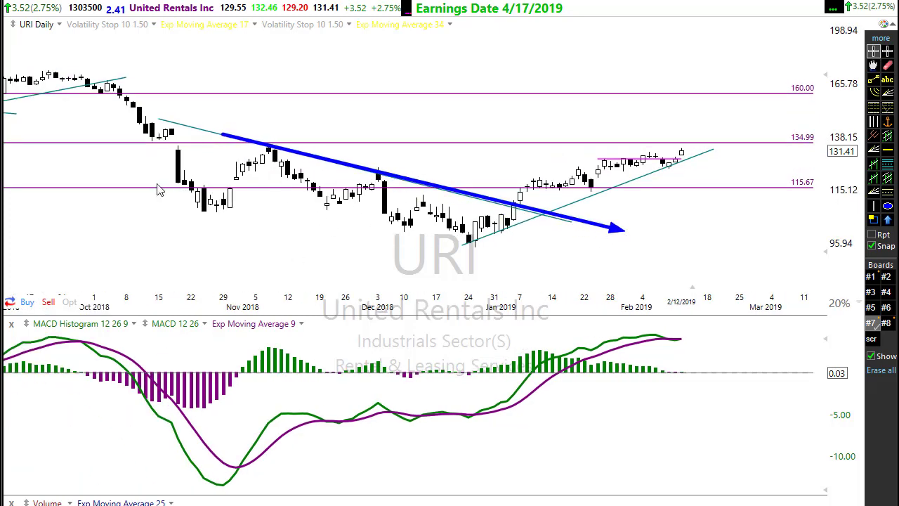
drag(145, 187, 680, 201)
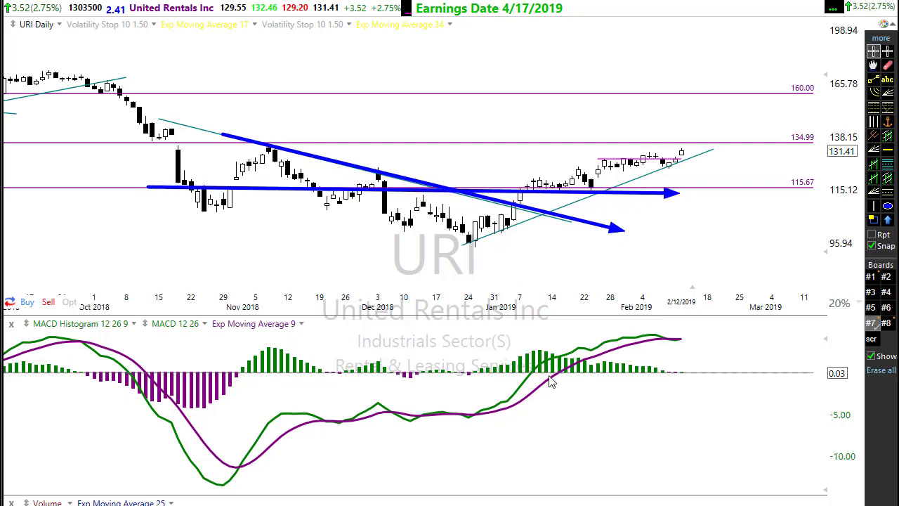
drag(562, 364, 567, 190)
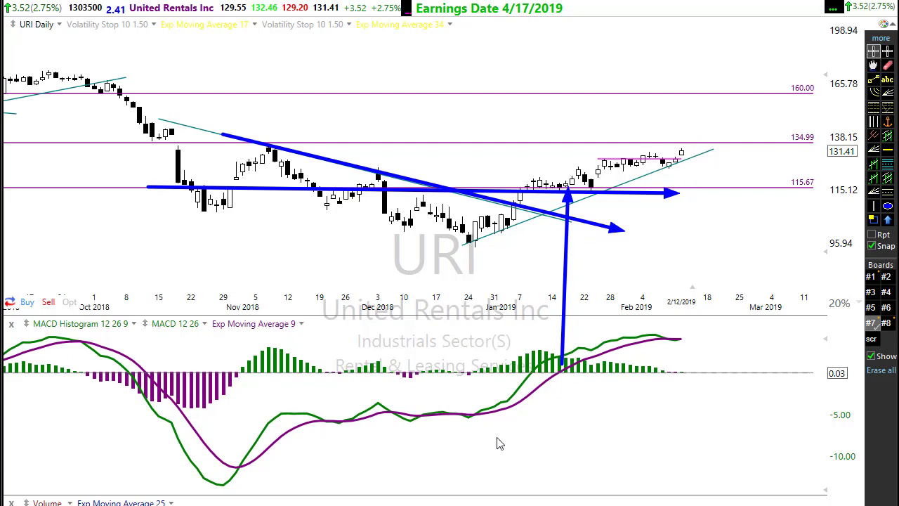
key(Delete)
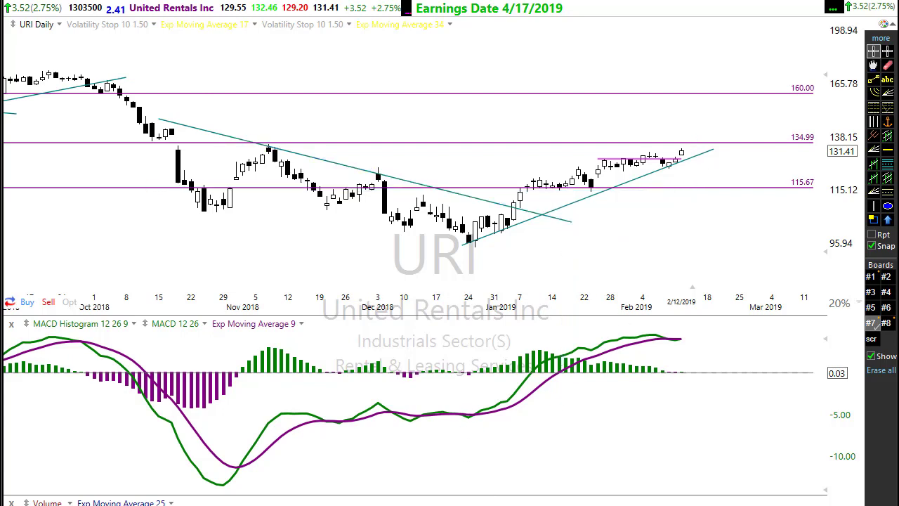
Trace URI's 134.99 resistance level with a blue arrow, circle the February MACD lines in green, and clear both markings.
drag(149, 139, 496, 131)
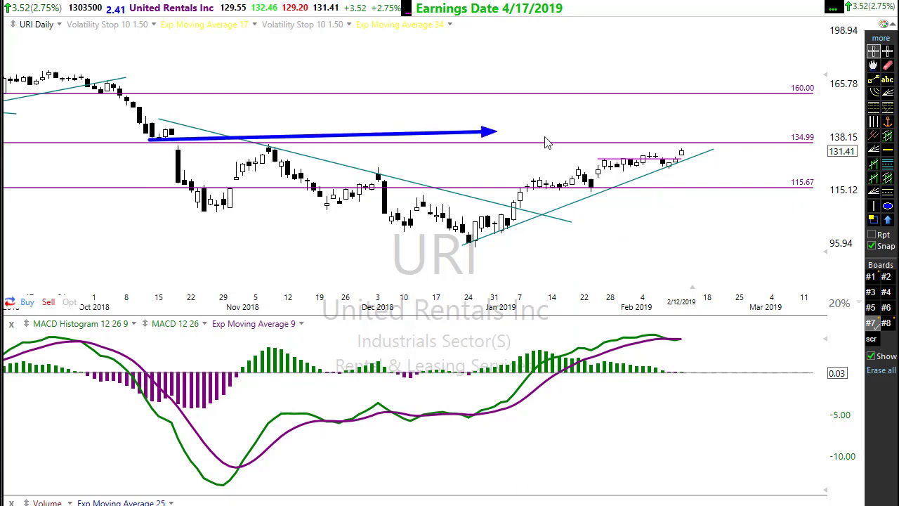
drag(547, 143, 773, 149)
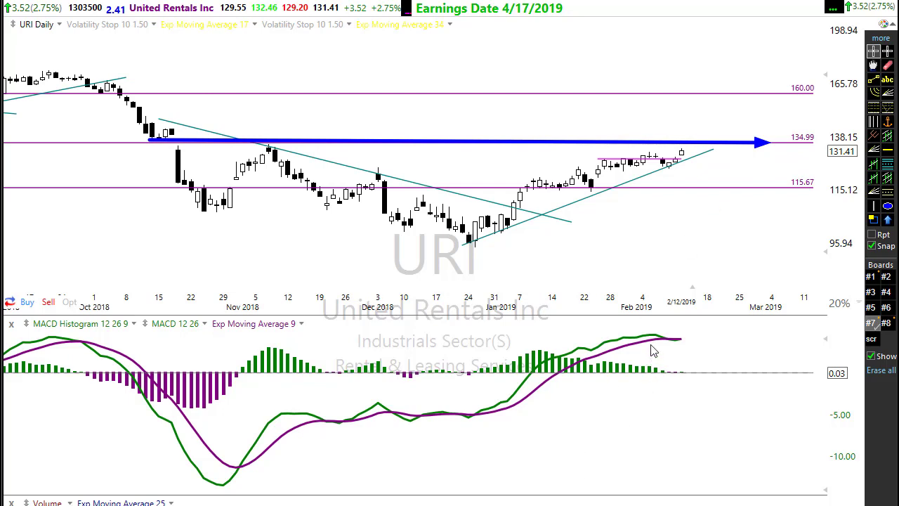
mouse_move(652, 349)
mouse_down()
mouse_move(713, 332)
mouse_move(706, 346)
mouse_up()
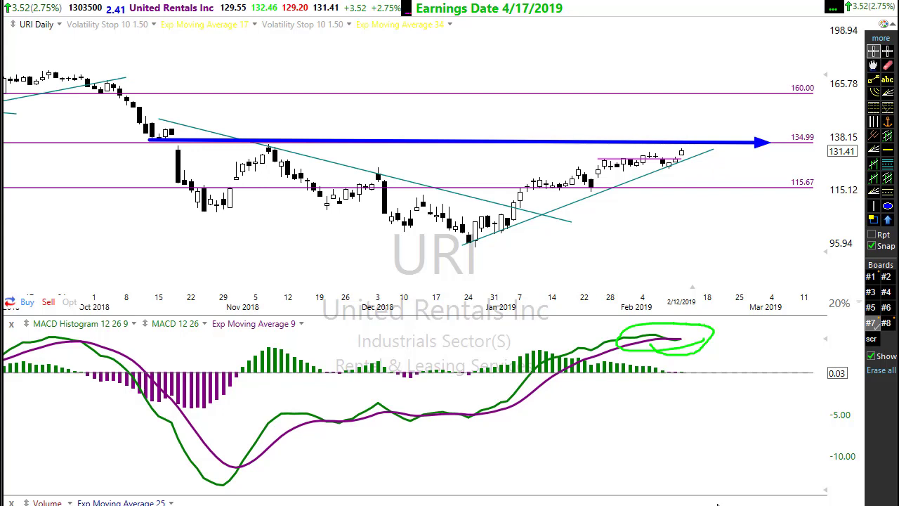
key(e)
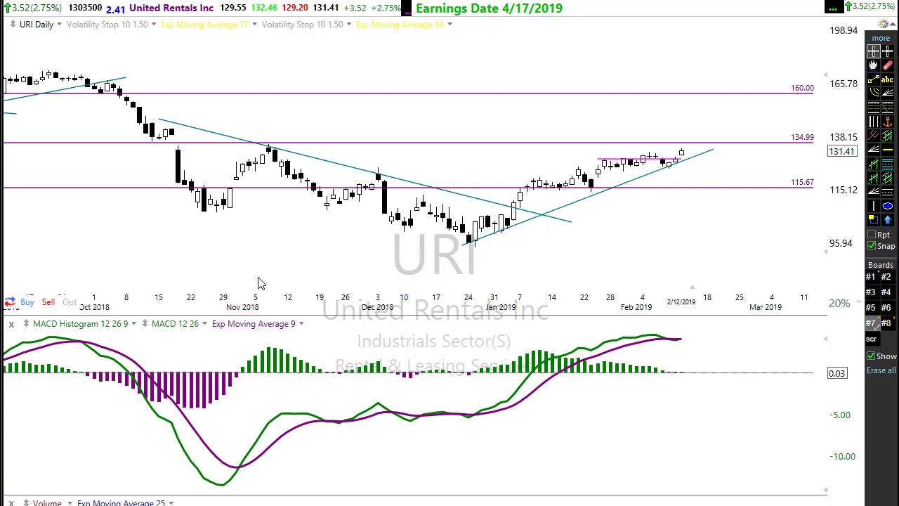
Switch to the SHOP daily chart and point blue arrows at the early-January MACD crossover and the matching price candles.
scroll(281, 259, down, 2)
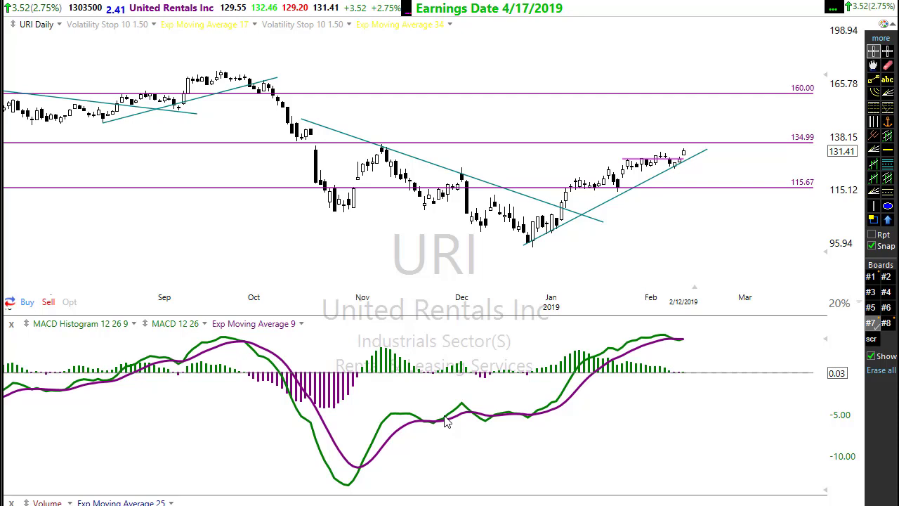
scroll(430, 283, up, 1)
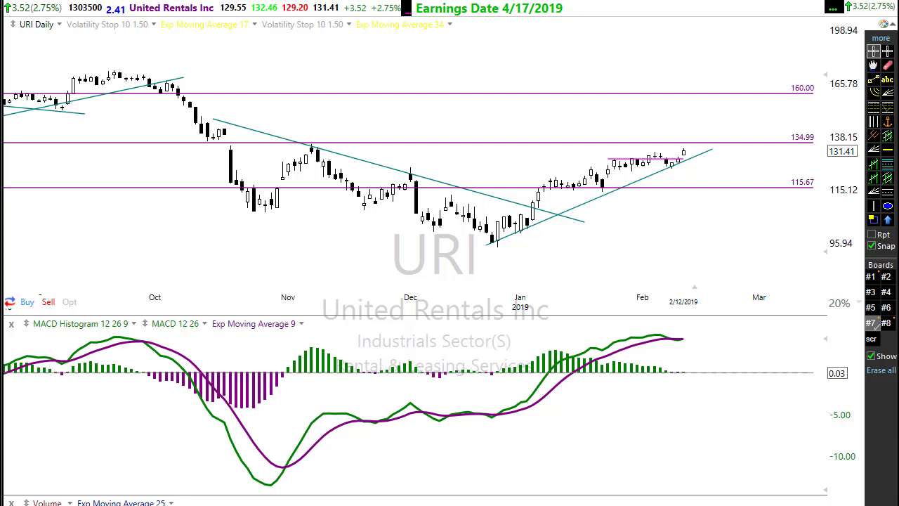
key(space)
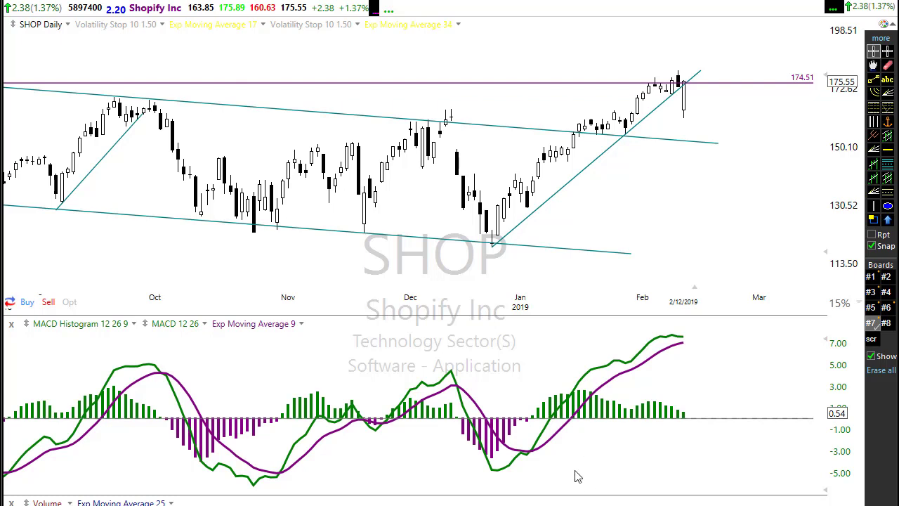
drag(552, 496, 537, 458)
drag(574, 250, 542, 198)
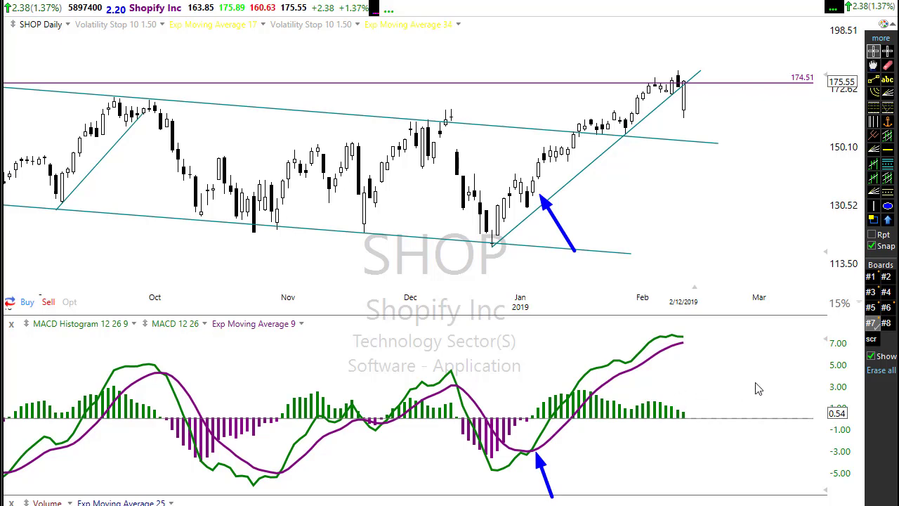
Trace both lines of SHOP's descending channel, link the January MACD crossover to the price rise with blue arrows, and clear them.
scroll(706, 255, down, 3)
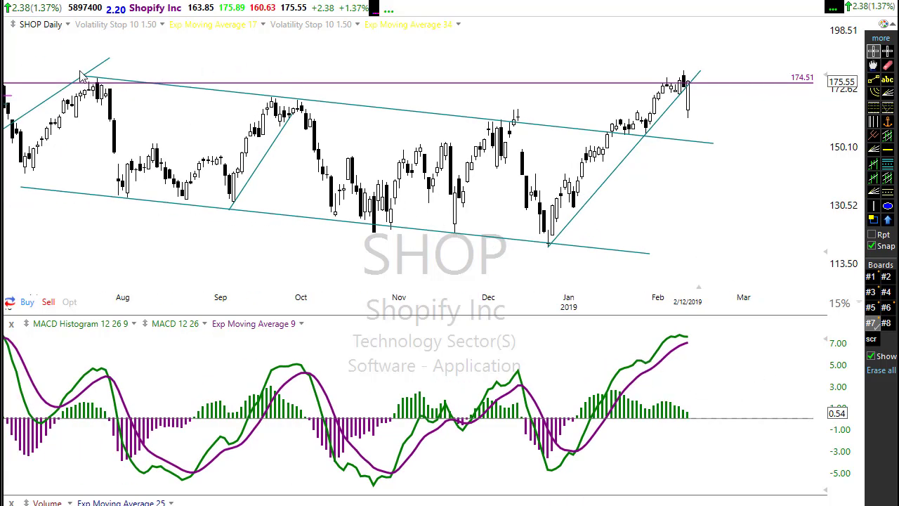
mouse_move(79, 72)
mouse_down()
mouse_move(843, 172)
mouse_move(806, 153)
mouse_up()
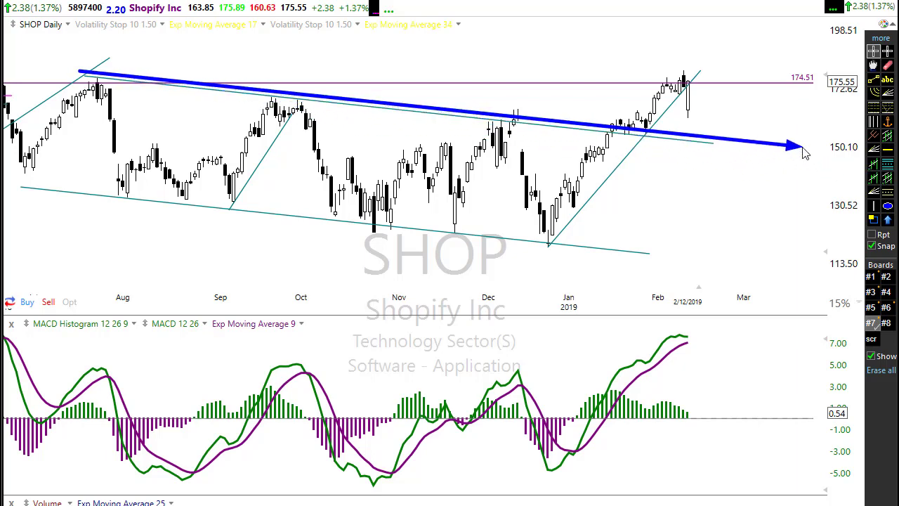
drag(20, 185, 735, 262)
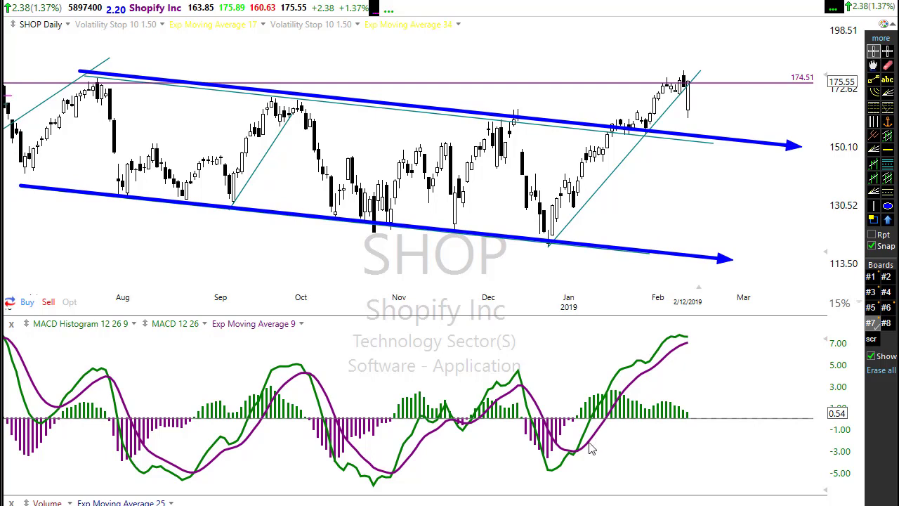
drag(578, 450, 580, 214)
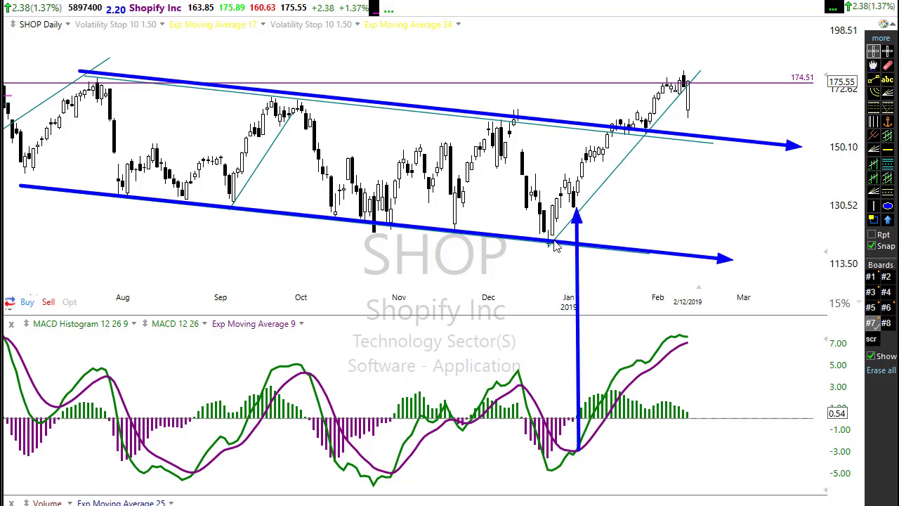
mouse_move(554, 240)
mouse_down()
mouse_move(562, 182)
mouse_move(582, 208)
mouse_move(583, 191)
mouse_up()
key(Escape)
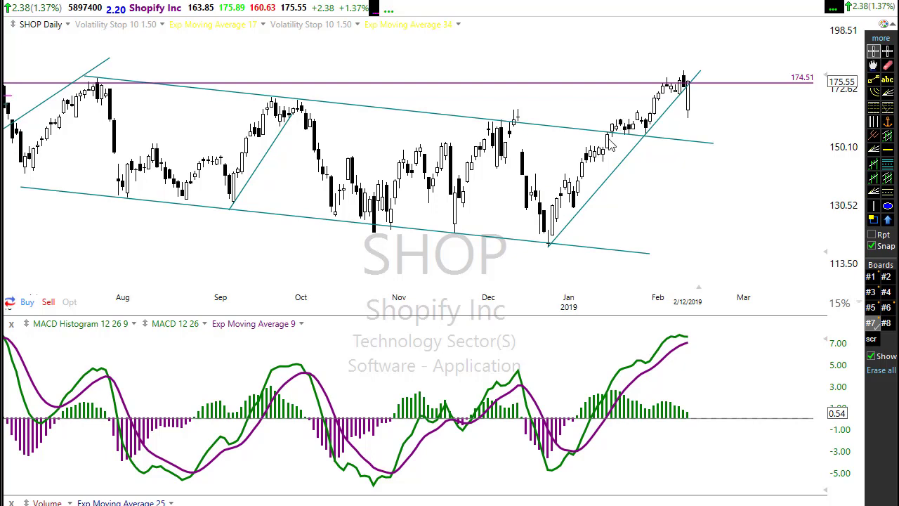
Trace the histogram's January rise with an arrow, and circle SHOP's July, September and December touches of the upper channel line in green.
scroll(634, 351, up, 2)
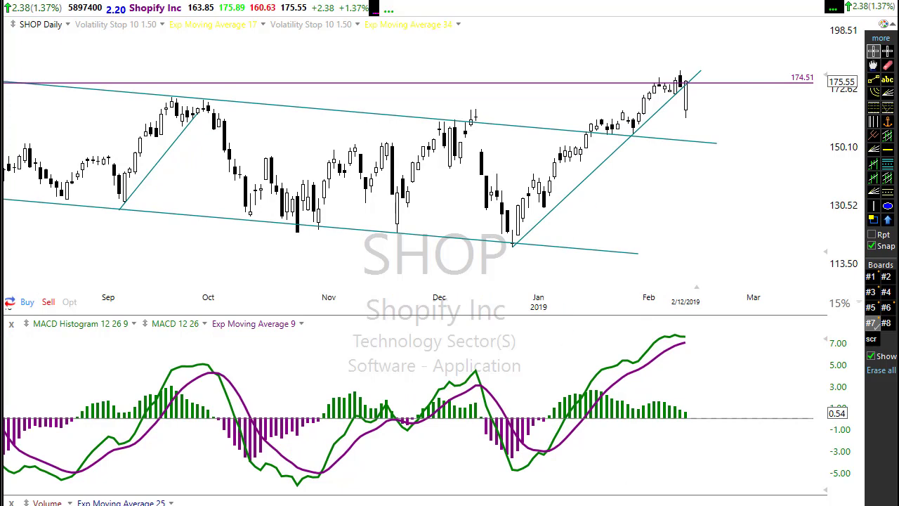
drag(542, 419, 596, 390)
scroll(605, 292, down, 5)
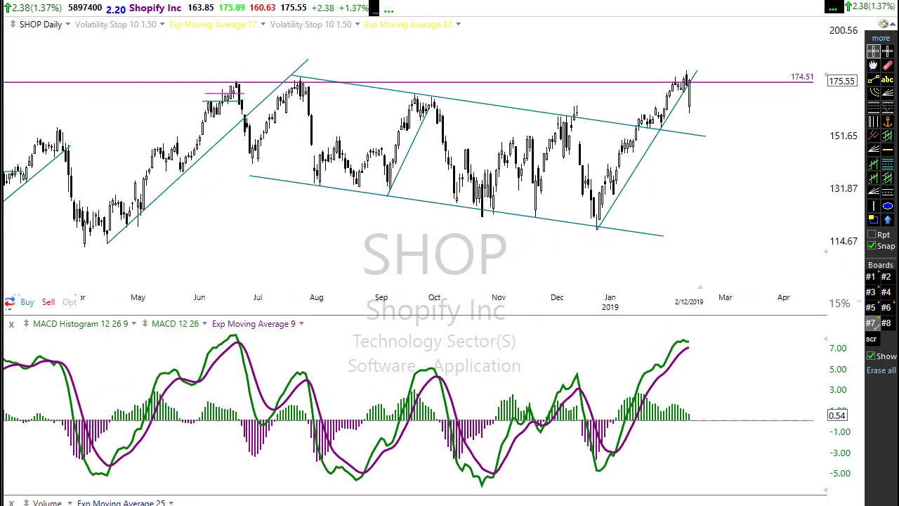
mouse_move(318, 79)
mouse_down()
mouse_move(302, 92)
mouse_move(325, 83)
mouse_up()
mouse_move(411, 74)
mouse_down()
mouse_move(428, 113)
mouse_move(439, 98)
mouse_move(432, 112)
mouse_up()
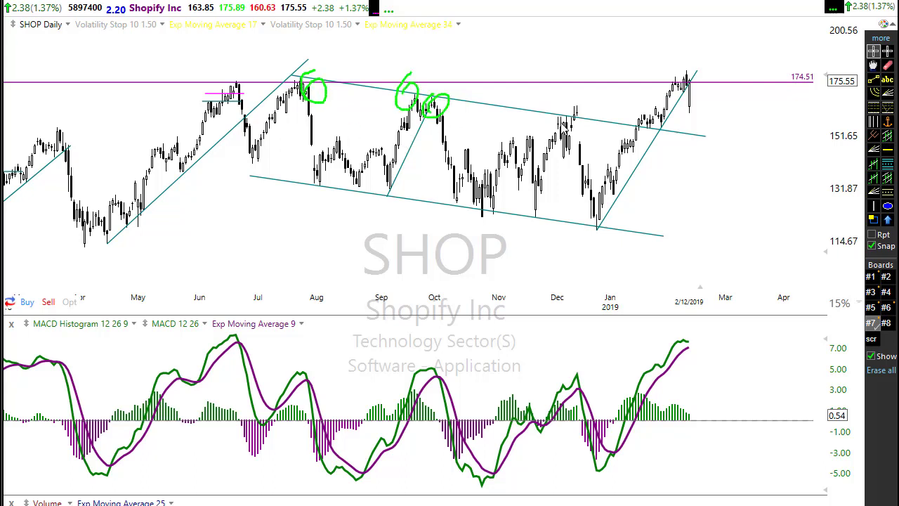
mouse_move(566, 110)
mouse_down()
mouse_move(562, 132)
mouse_move(579, 121)
mouse_up()
Point blue arrows at SHOP's early-January price rise and its late-January consolidation on the upper channel line.
scroll(499, 223, up, 3)
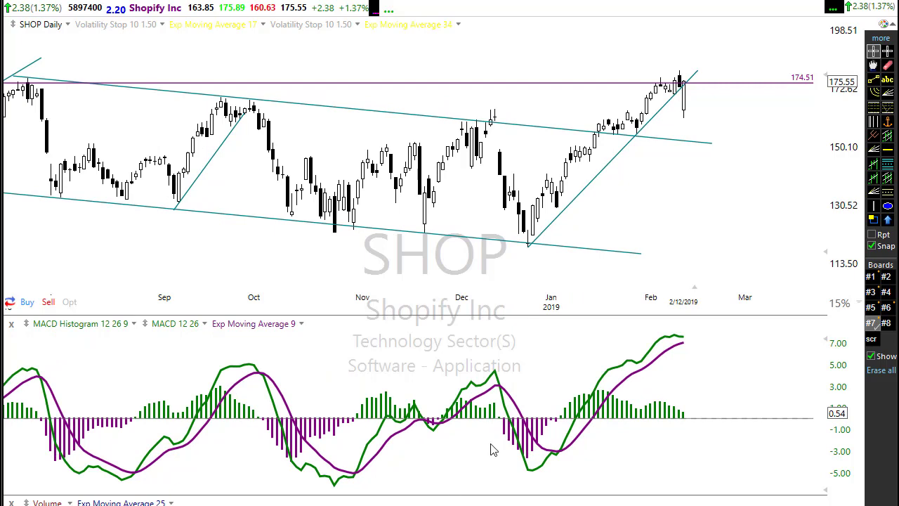
drag(621, 284, 565, 200)
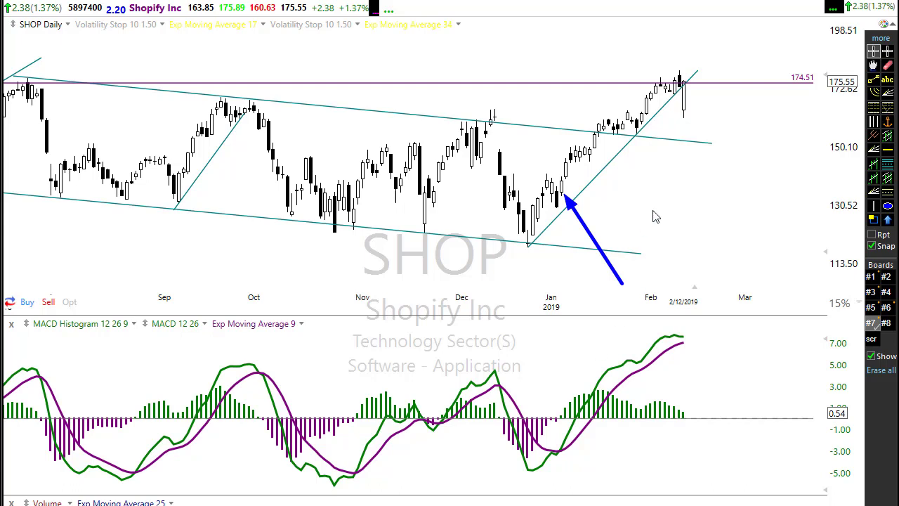
drag(654, 212, 627, 137)
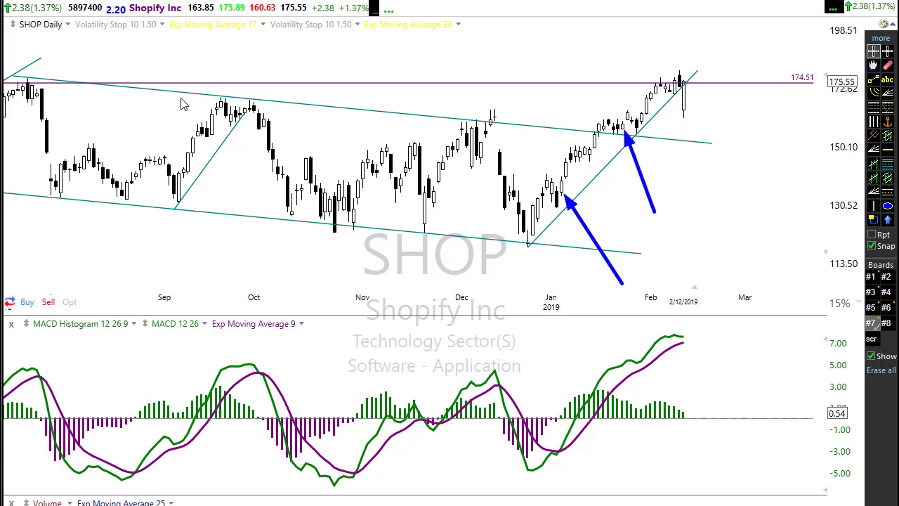
Trace SHOP's upper channel line and its late-January support with blue arrows, and circle the late-December low in green.
mouse_move(183, 92)
mouse_down()
mouse_move(659, 152)
mouse_move(722, 144)
mouse_up()
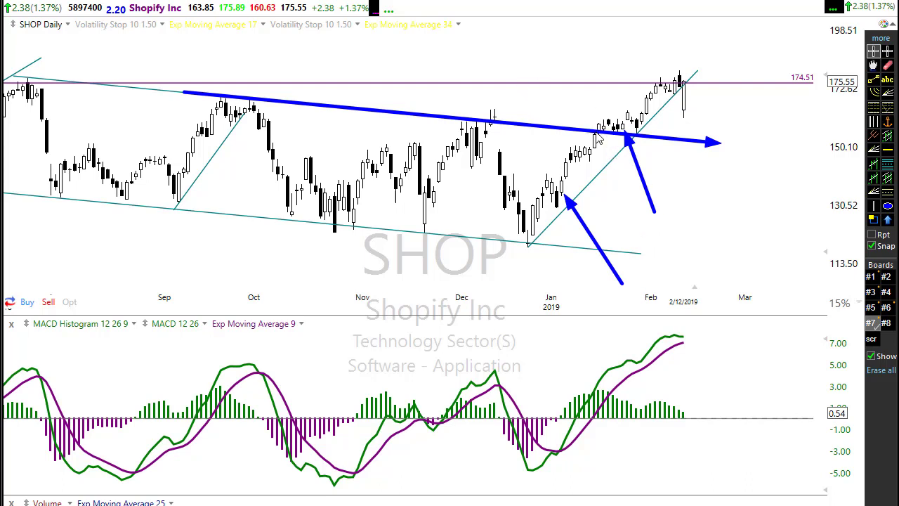
mouse_move(597, 134)
mouse_down()
mouse_move(691, 128)
mouse_move(709, 137)
mouse_up()
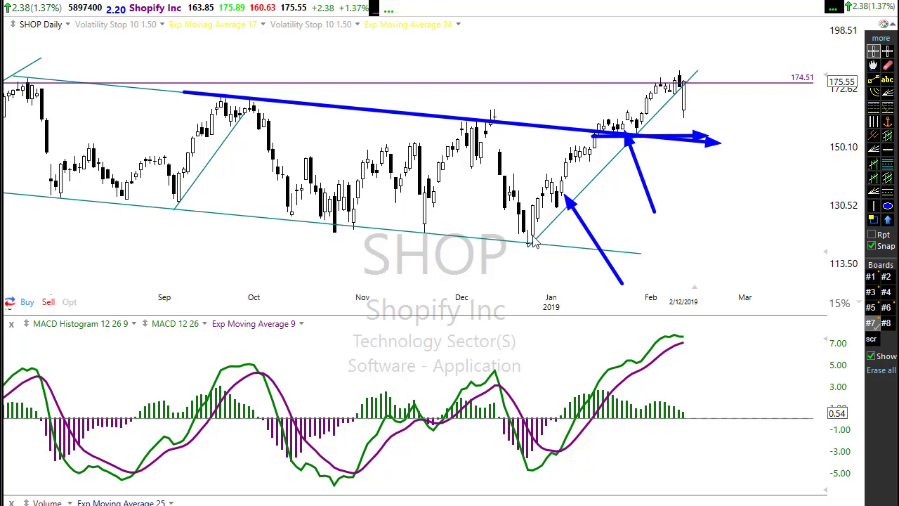
drag(539, 229, 535, 228)
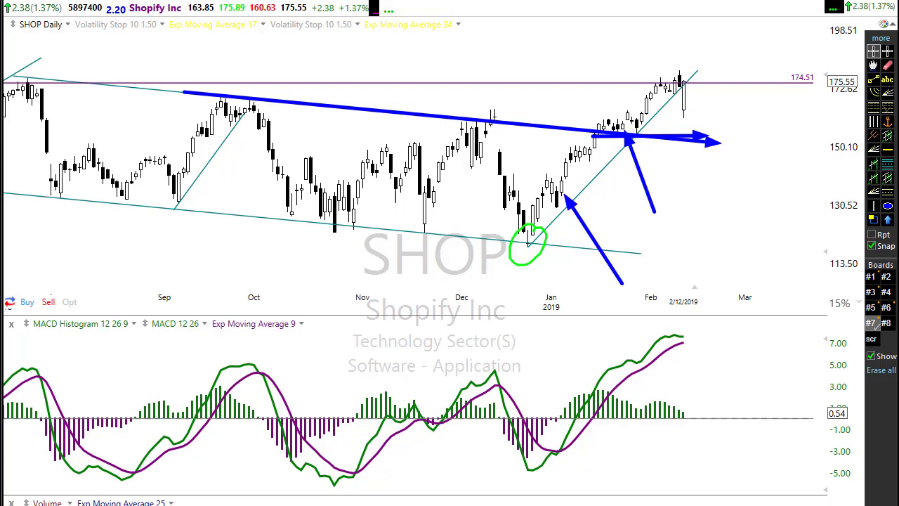
Trace the MACD's rising October–December lows and SHOP's falling lower channel line with blue arrows, and clear all markings.
mouse_move(306, 496)
mouse_down()
mouse_move(719, 426)
mouse_move(729, 435)
mouse_up()
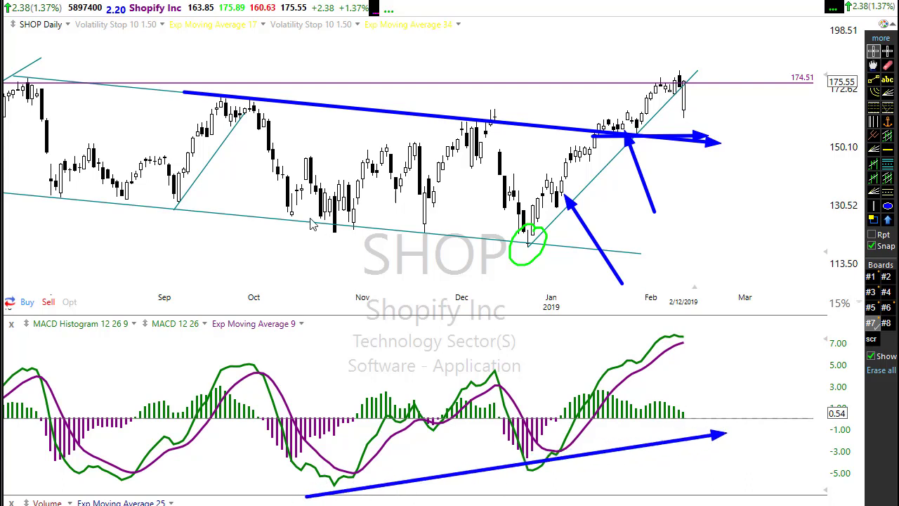
drag(311, 219, 625, 259)
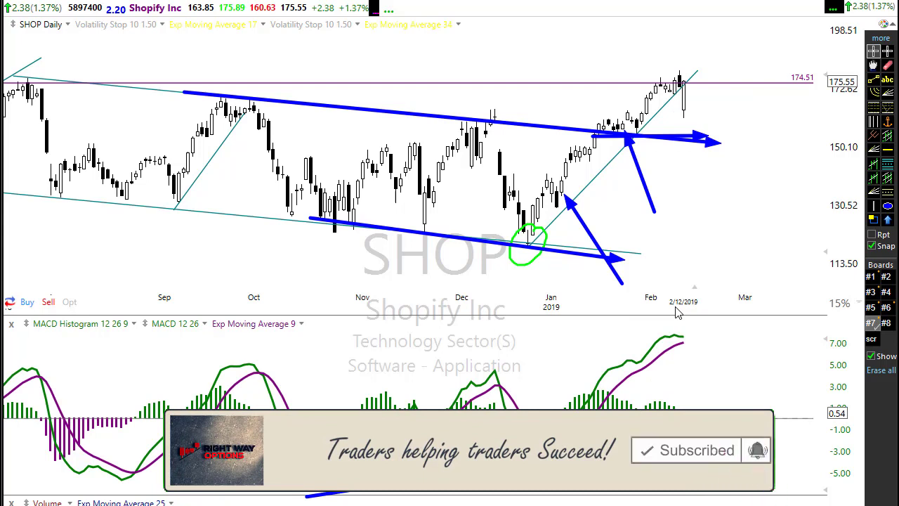
key(Escape)
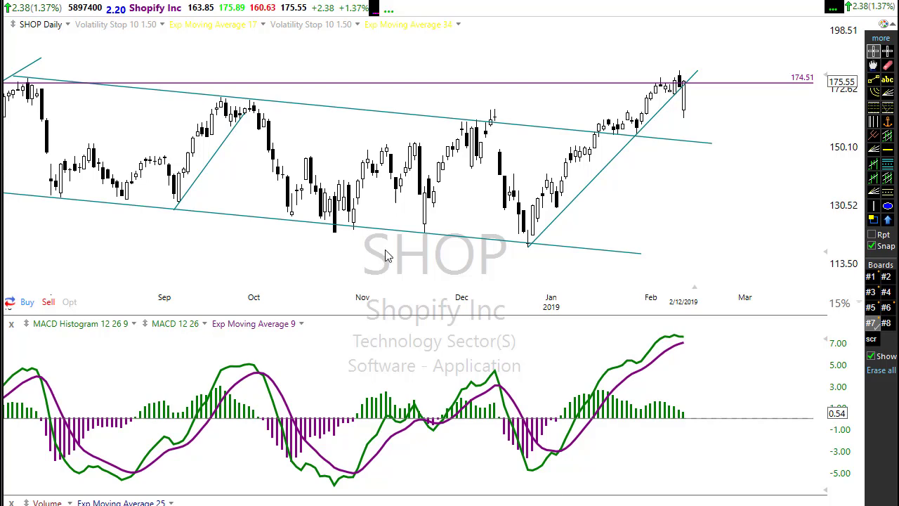
Switch to the MYL daily chart, trace its falling trendline, rising trendline and 29.83 level in yellow, and clear the lines.
text(myl)
key(Return)
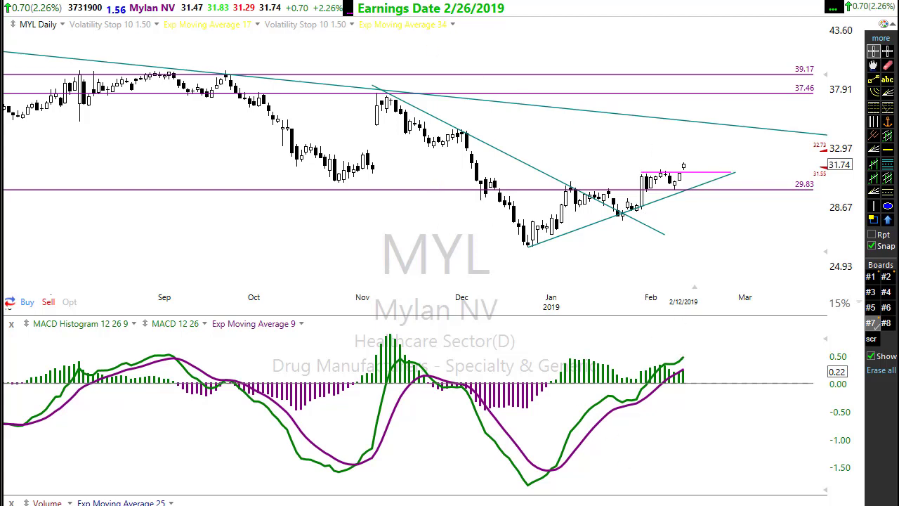
mouse_move(365, 73)
mouse_down()
mouse_move(452, 129)
mouse_move(734, 274)
mouse_up()
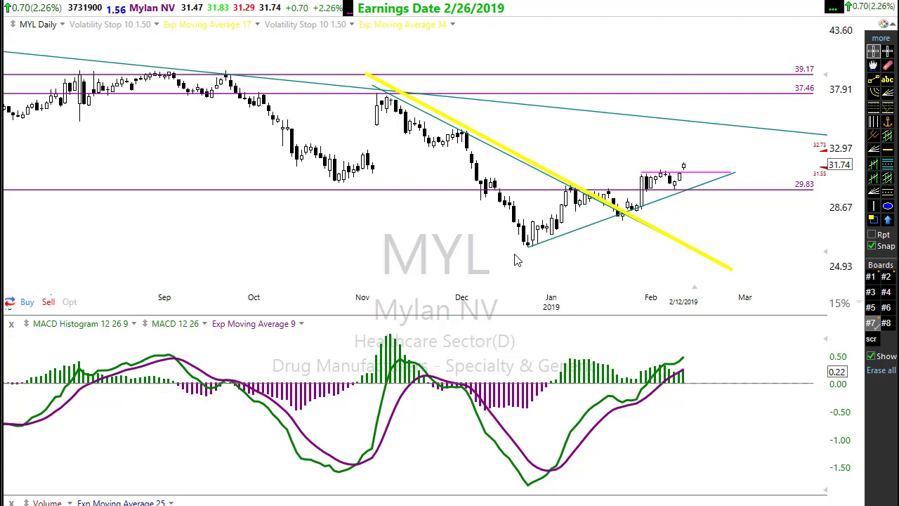
mouse_move(514, 253)
mouse_down()
mouse_move(811, 170)
mouse_move(807, 153)
mouse_up()
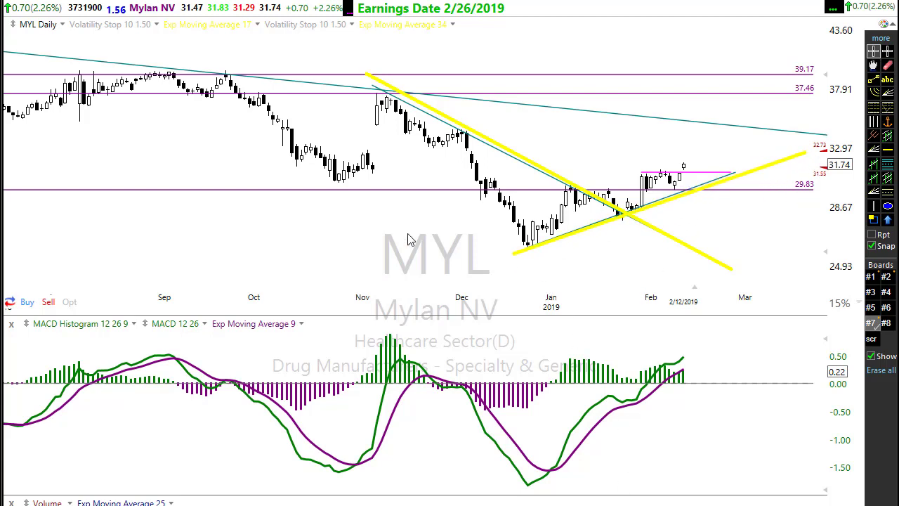
drag(316, 193, 756, 193)
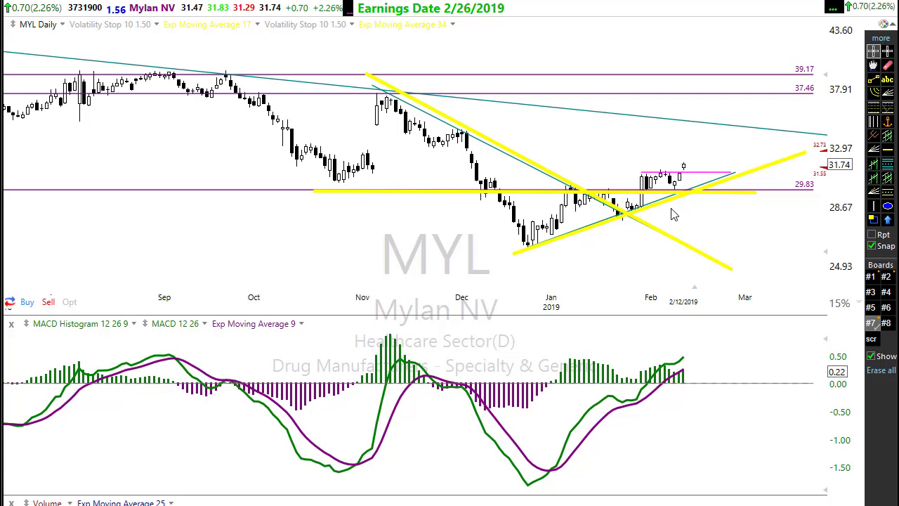
key(Escape)
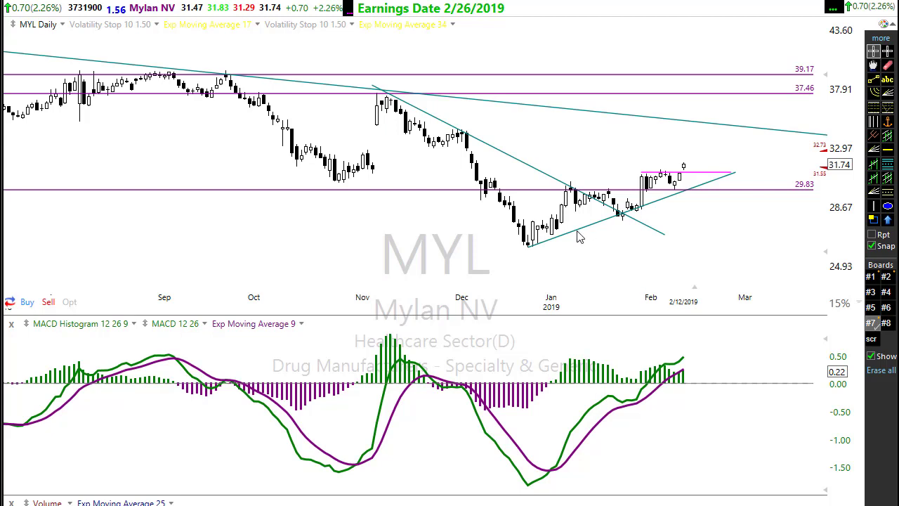
Trace MYL's rising and falling trendlines with red arrows, circle their late-January intersection in green, and clear the markings.
mouse_move(520, 246)
mouse_down()
mouse_move(693, 217)
mouse_move(771, 176)
mouse_up()
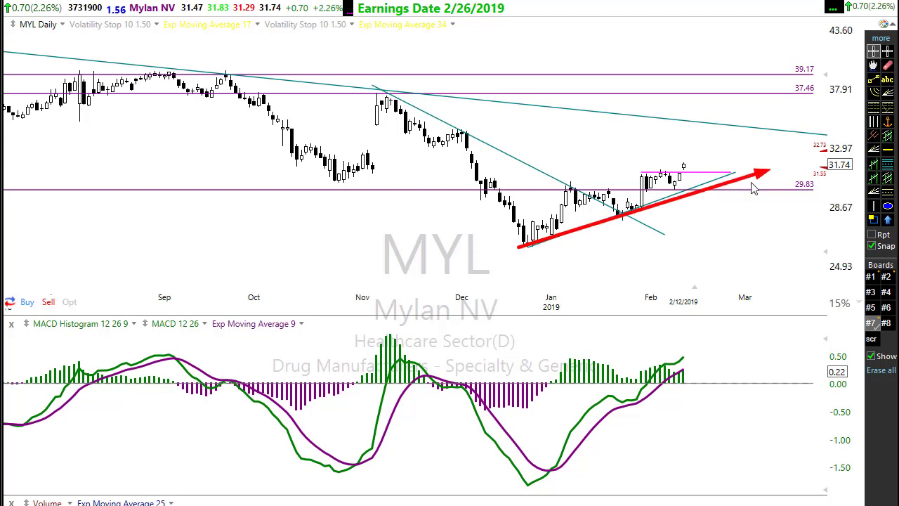
mouse_move(648, 218)
mouse_down()
mouse_move(623, 212)
mouse_move(639, 211)
mouse_up()
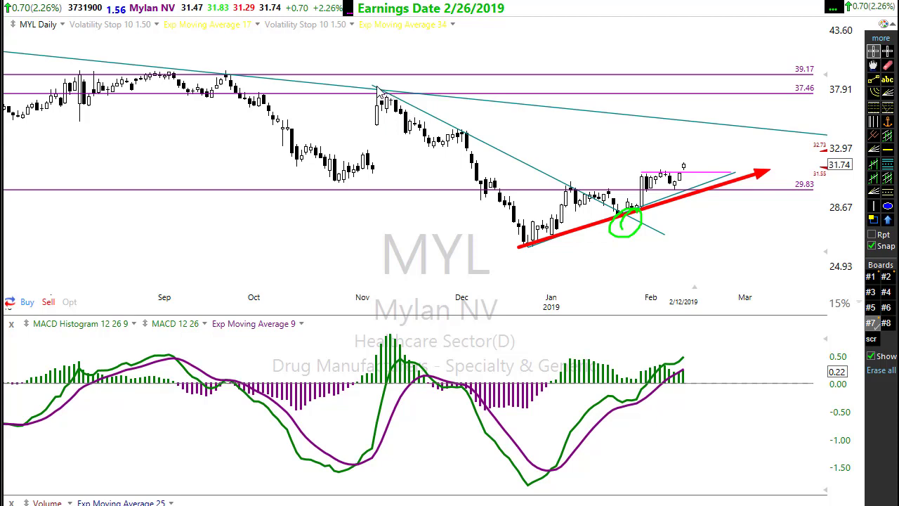
mouse_move(377, 87)
mouse_down()
mouse_move(495, 166)
mouse_move(679, 241)
mouse_up()
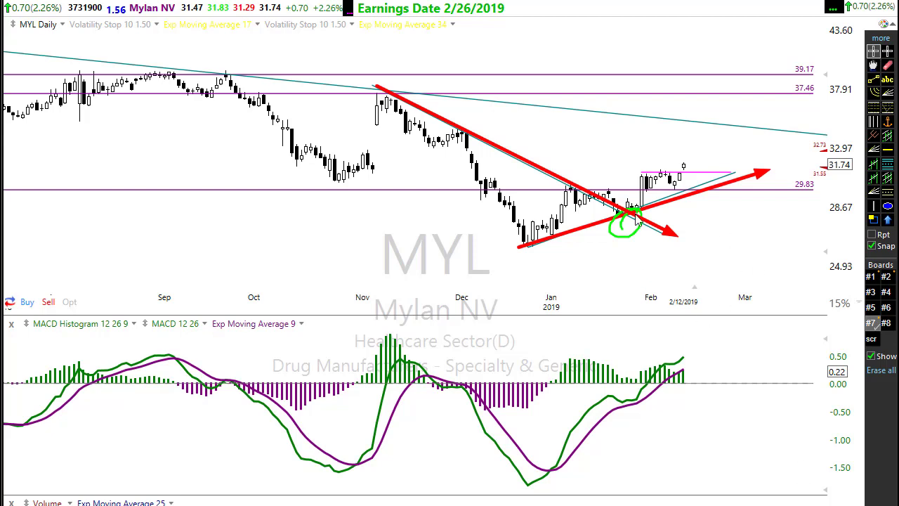
key(Escape)
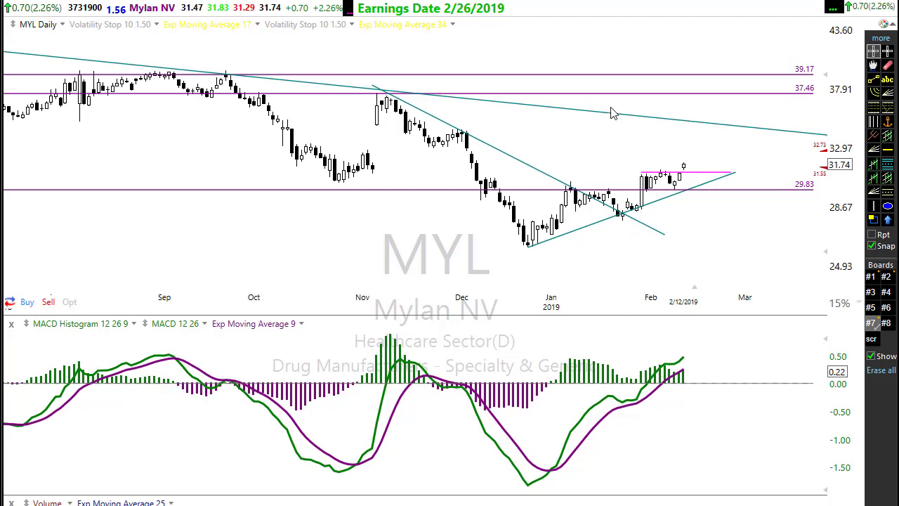
Mark MYL's late-January breakout candle, the retest of the 29.83 level and the February bounce with red arrows, and clear them.
drag(694, 269, 645, 206)
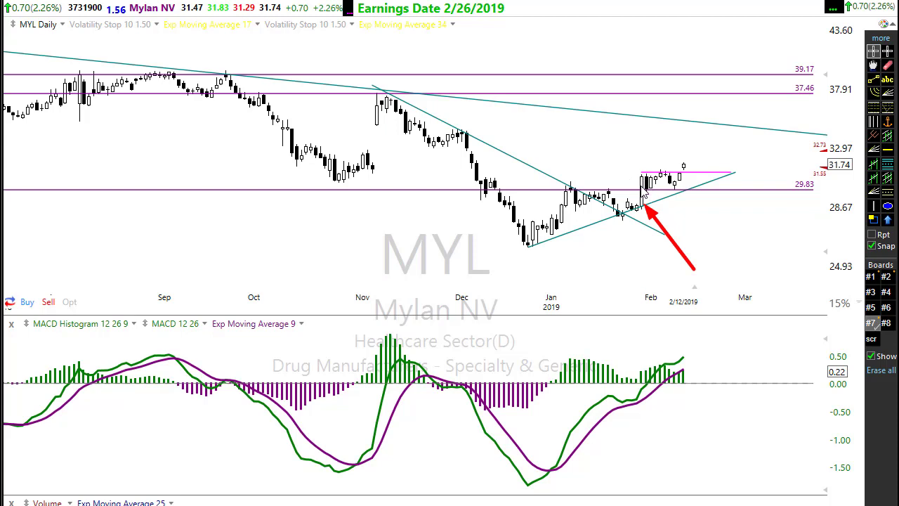
drag(627, 186, 732, 192)
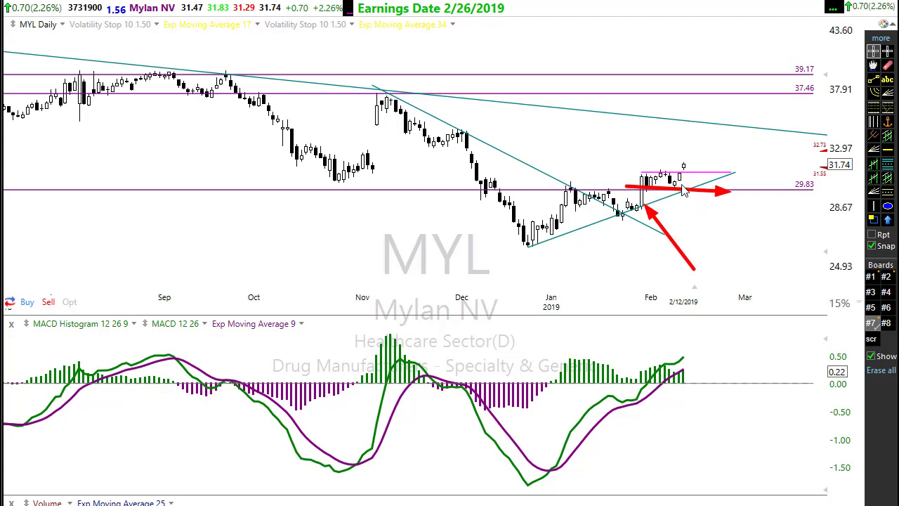
drag(680, 197, 720, 157)
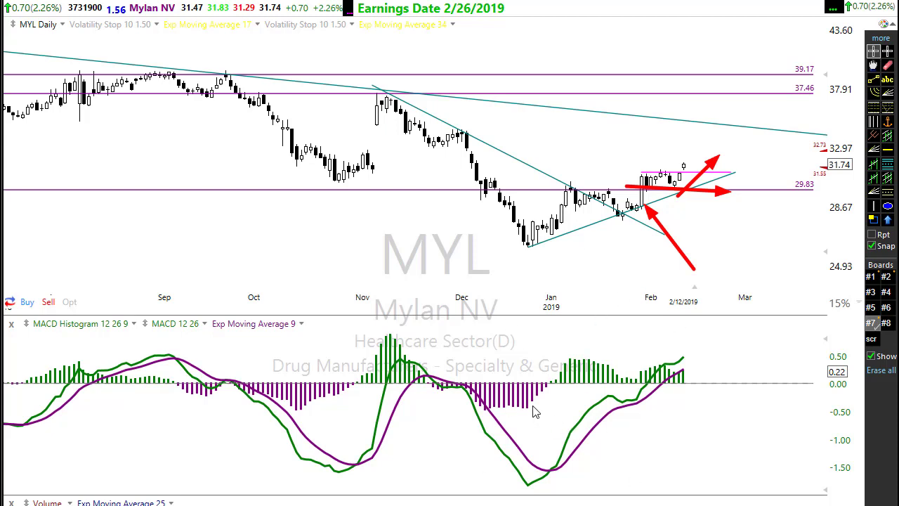
key(Escape)
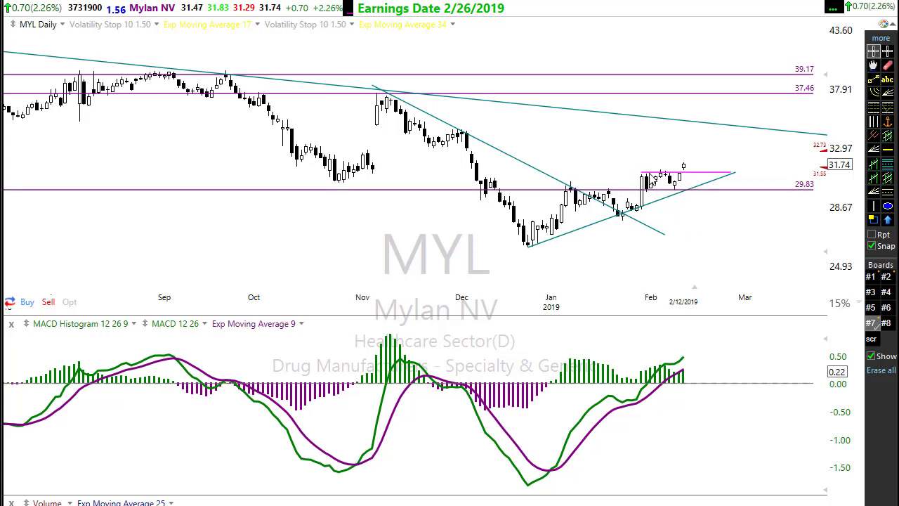
Trace MYL's February consolidation and its December price drop with red arrows, and clear the markings.
drag(634, 179, 702, 187)
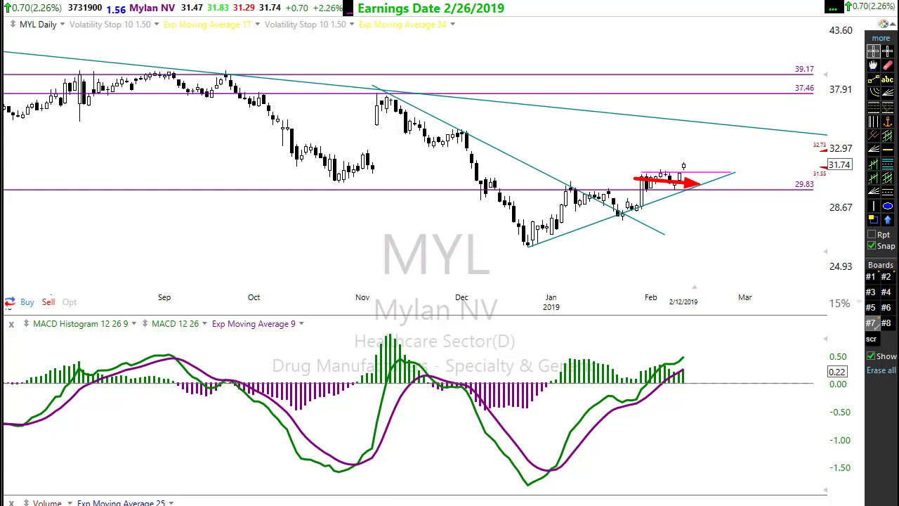
drag(462, 134, 528, 244)
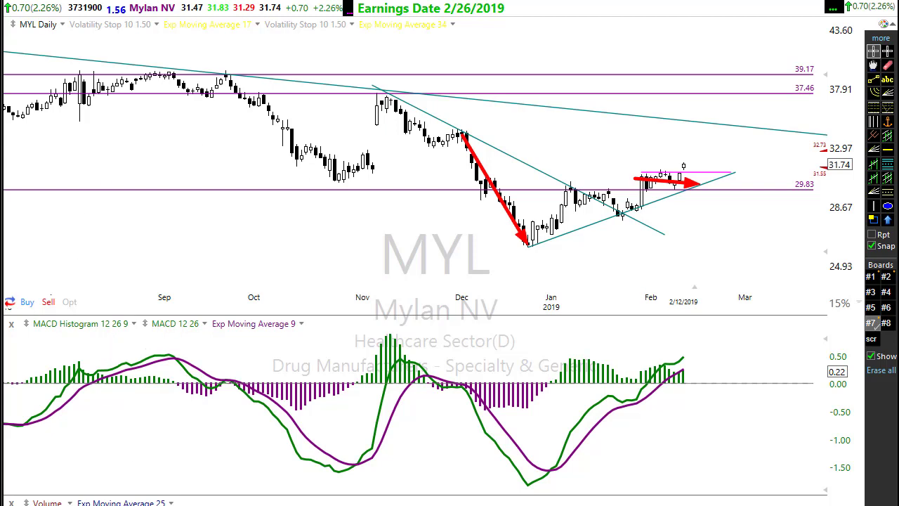
mouse_move(109, 360)
mouse_down()
mouse_move(114, 338)
mouse_move(105, 331)
mouse_move(115, 332)
mouse_up()
key(Escape)
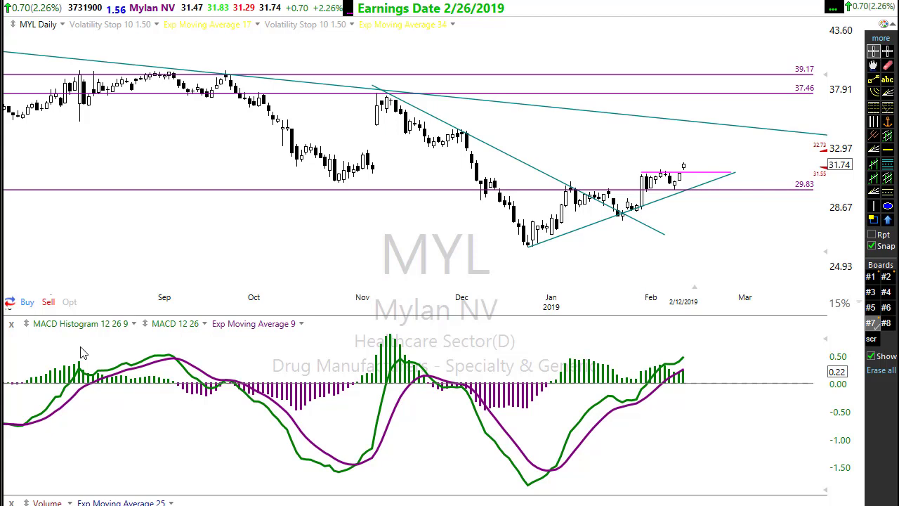
Switch to the NKE daily chart and trace its descending trendline and the early-January breakout and pullback with red arrows.
click(292, 278)
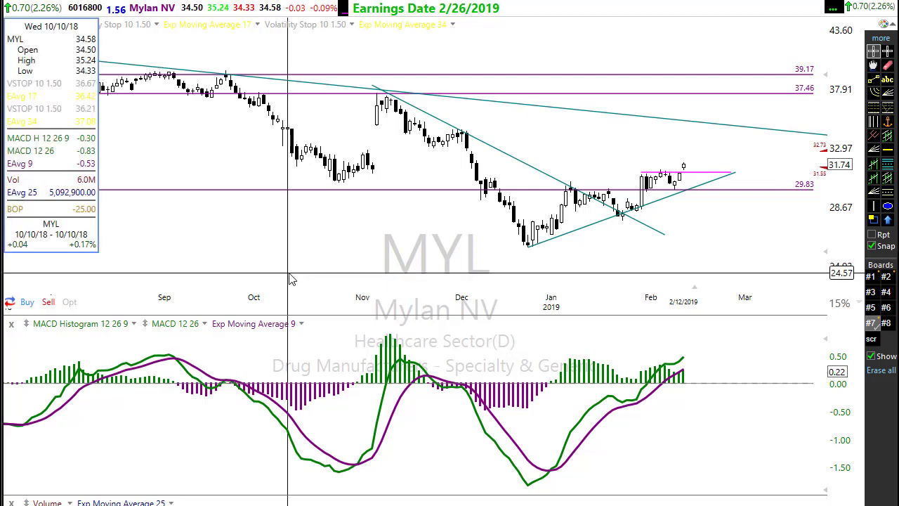
text(NKE)
key(Return)
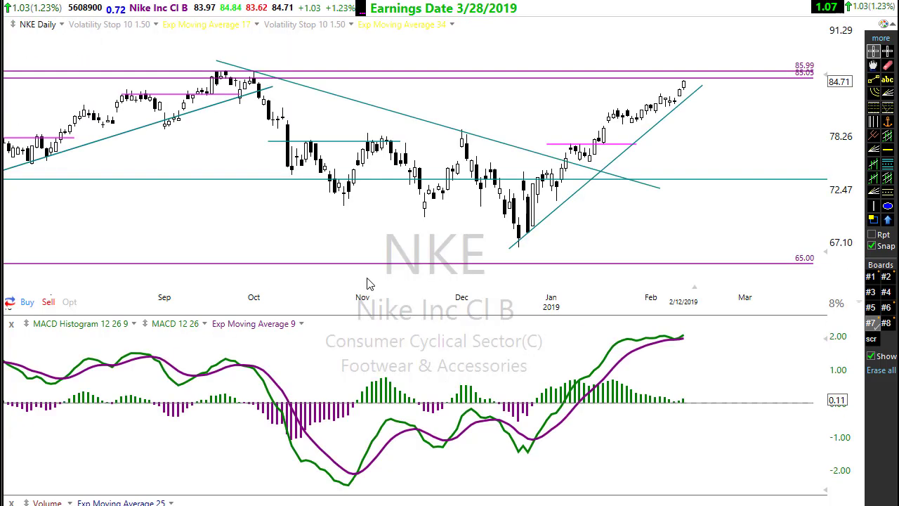
scroll(773, 361, up, 2)
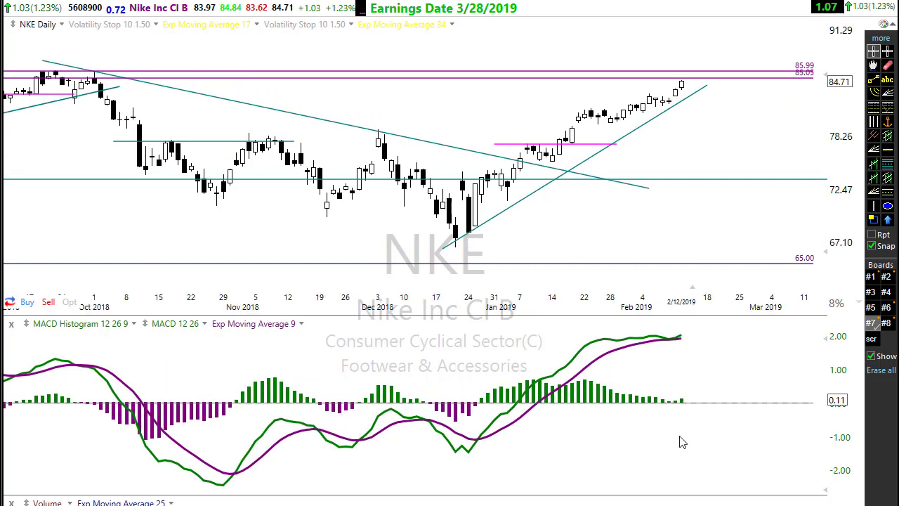
mouse_move(586, 151)
mouse_move(43, 59)
mouse_down()
mouse_move(651, 212)
mouse_move(769, 210)
mouse_up()
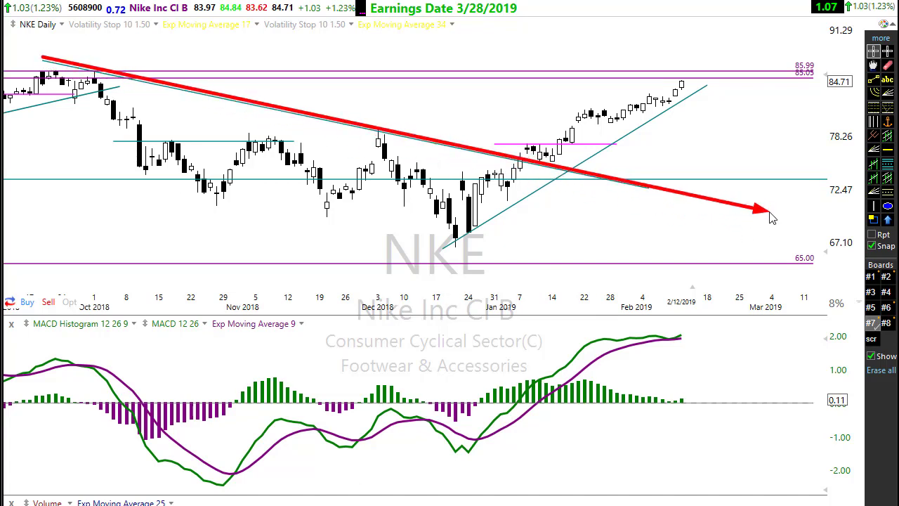
mouse_move(503, 191)
mouse_down()
mouse_move(525, 145)
mouse_move(557, 176)
mouse_move(551, 161)
mouse_up()
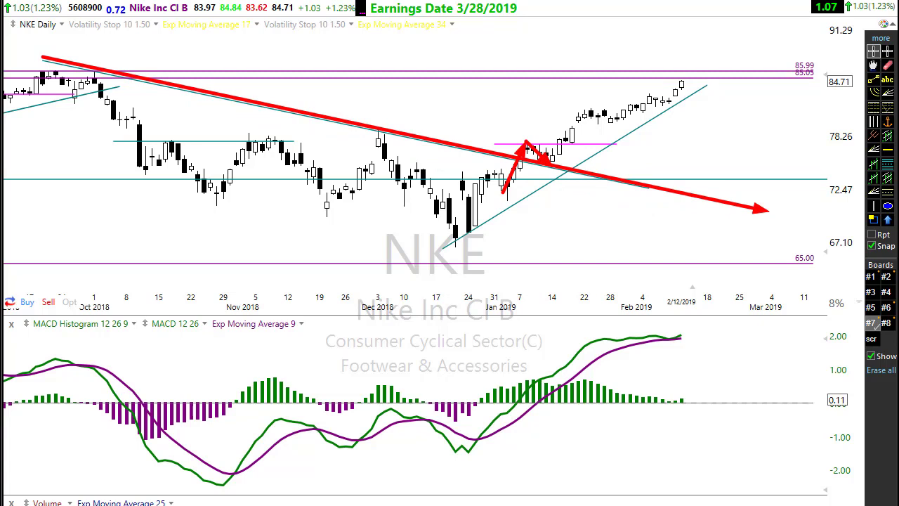
Link NKE's mid-January bounce to the MACD pane, trace the histogram's rise and fade with arrows, and clear them.
mouse_move(630, 252)
mouse_down()
mouse_move(566, 160)
mouse_move(558, 285)
mouse_move(565, 394)
mouse_up()
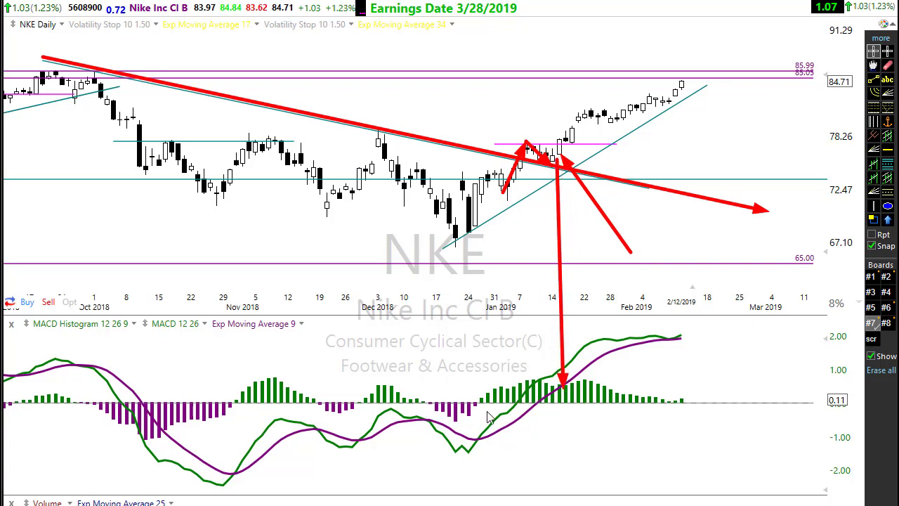
drag(474, 403, 525, 387)
mouse_move(531, 378)
mouse_down()
mouse_move(562, 389)
mouse_move(590, 380)
mouse_move(604, 344)
mouse_move(705, 344)
mouse_up()
drag(611, 392, 704, 401)
key(Escape)
Trace NKE's resistance from the September high to the February price with a red arrow, and remove the arrow.
scroll(664, 193, down, 3)
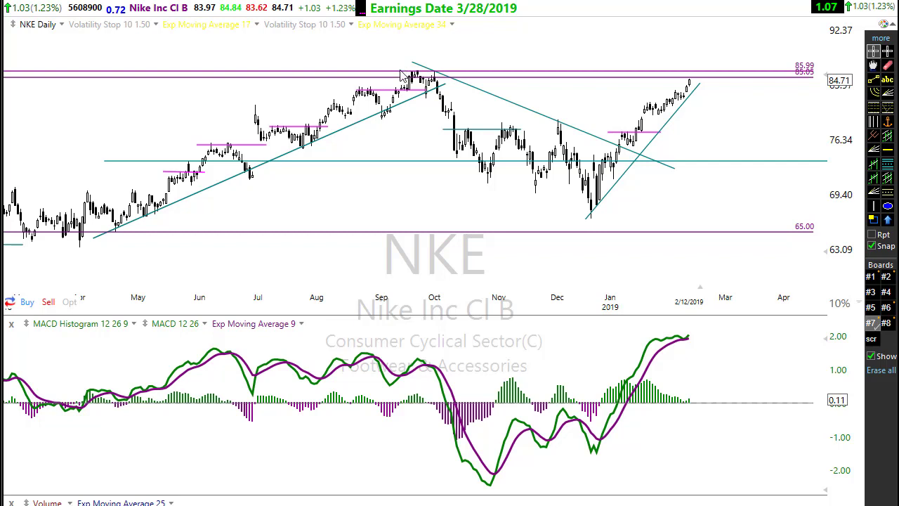
mouse_move(392, 71)
mouse_down()
mouse_move(757, 90)
mouse_move(775, 81)
mouse_up()
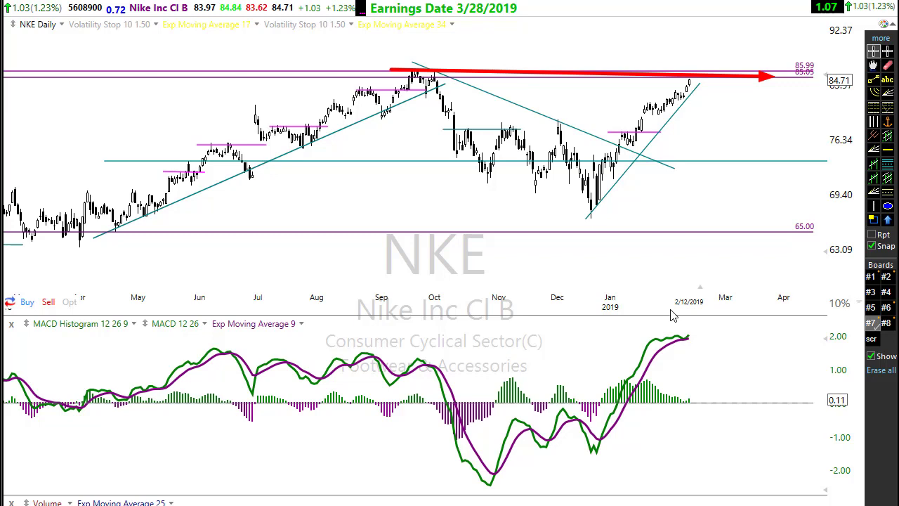
key(ctrl+z)
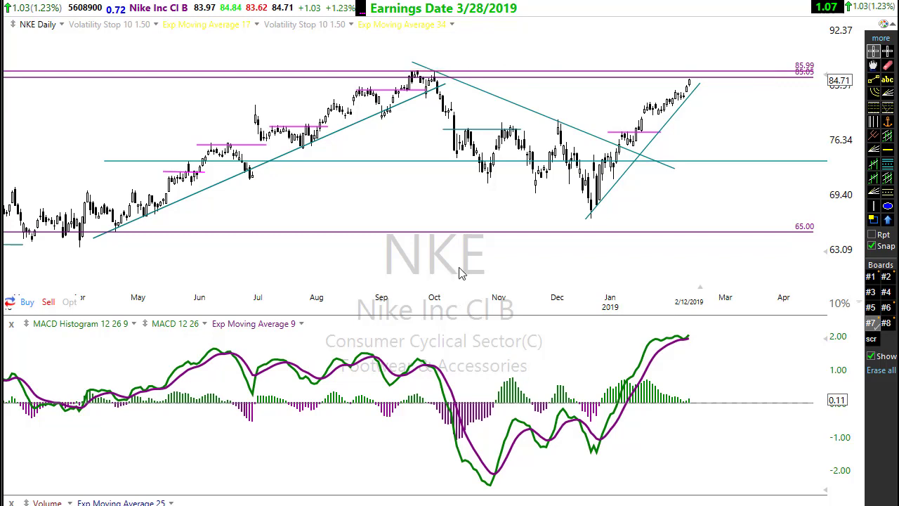
scroll(460, 278, up, 3)
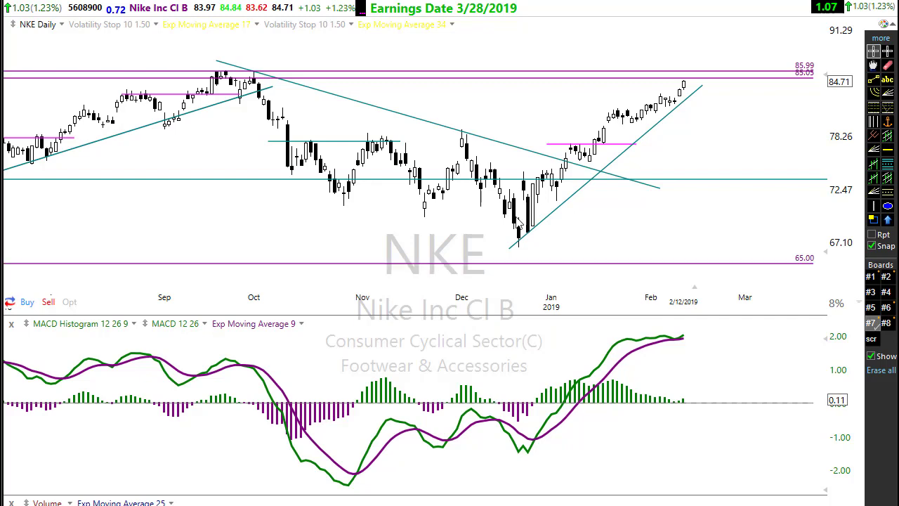
Switch to the SSTI daily chart and place a horizontal resistance line at 48.77 across the August and February highs.
text(SSTI)
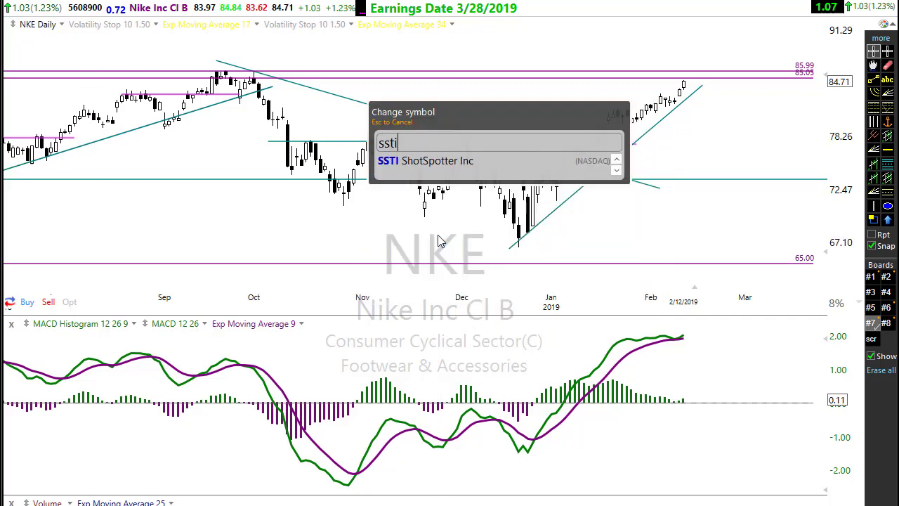
key(Return)
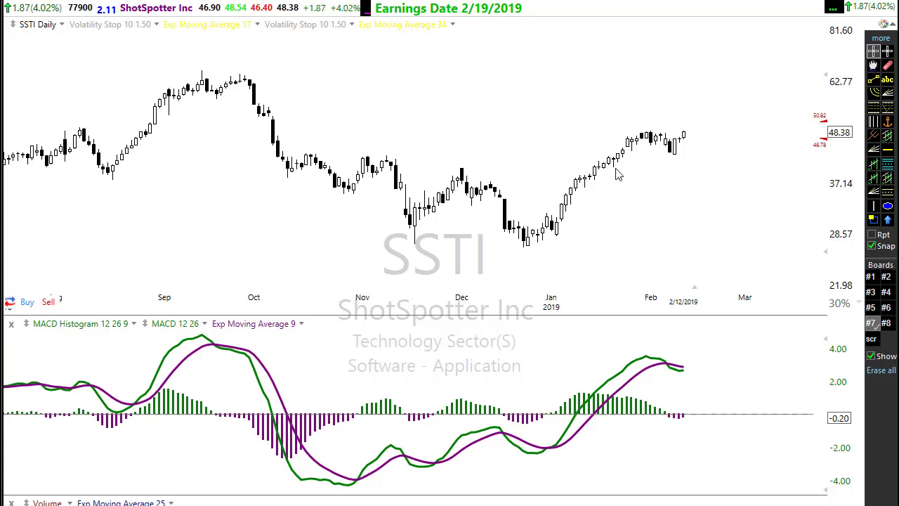
click(886, 152)
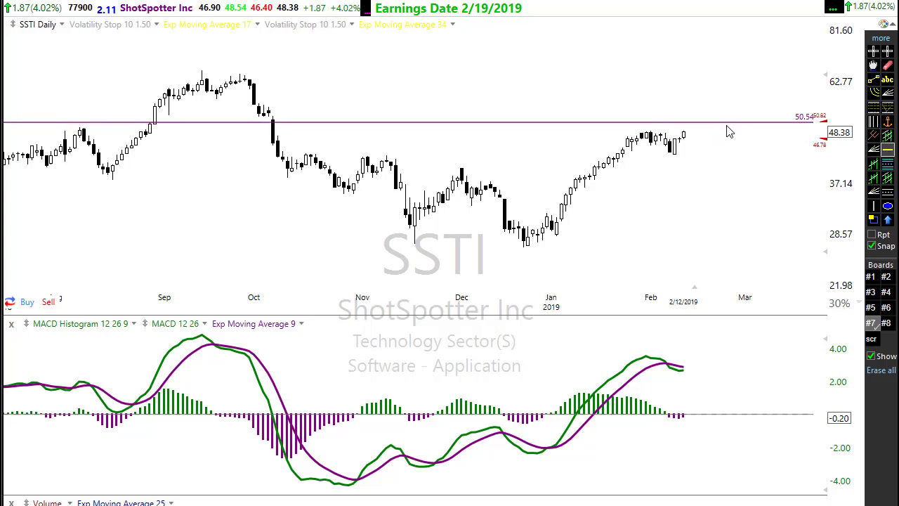
click(731, 129)
scroll(322, 198, down, 2)
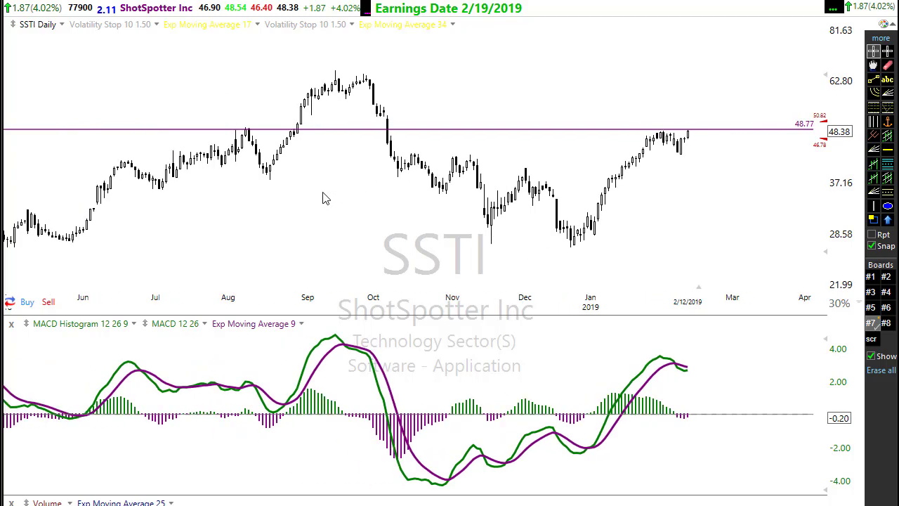
scroll(323, 198, down, 2)
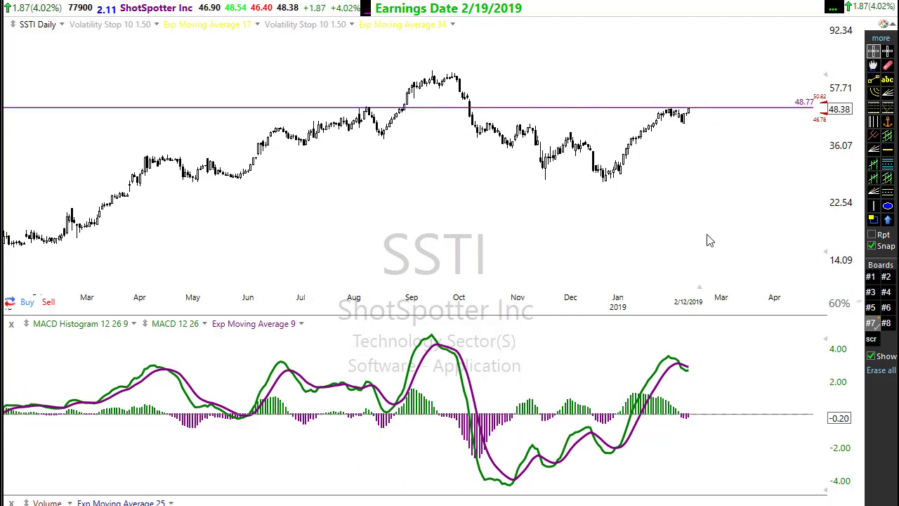
scroll(713, 245, up, 2)
scroll(702, 169, up, 1)
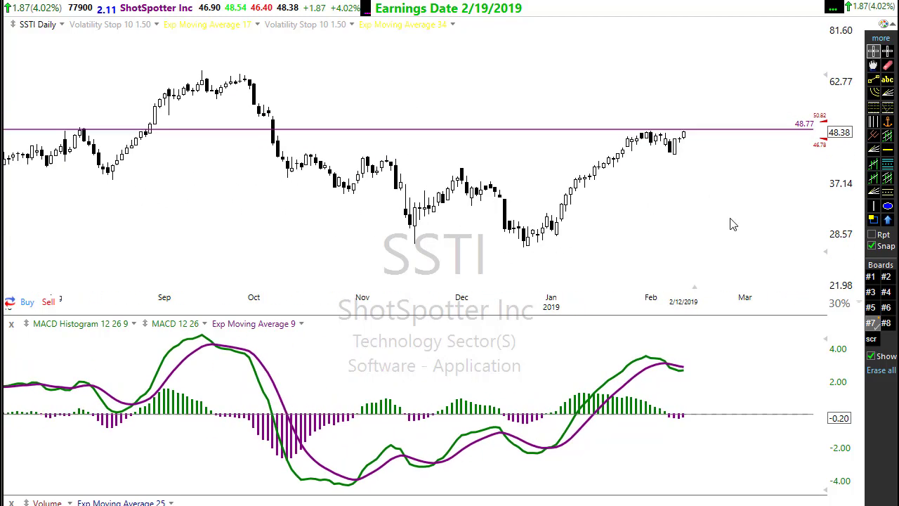
Mark SSTI's February MACD decline, the rising trend from the December low, and a projected consolidation and breakout with red arrows.
drag(656, 356, 700, 373)
mouse_move(526, 248)
mouse_down()
mouse_move(713, 172)
mouse_move(773, 124)
mouse_move(770, 112)
mouse_up()
mouse_move(679, 136)
mouse_down()
mouse_move(716, 138)
mouse_move(740, 121)
mouse_up()
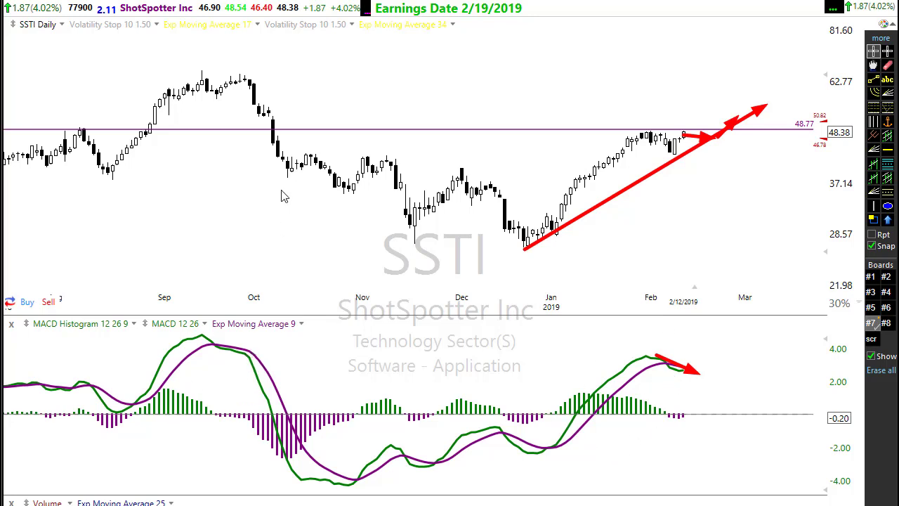
Trace SSTI's October drop in price and MACD and its horizontal resistance with red arrows, and clear all arrows.
drag(245, 82, 276, 196)
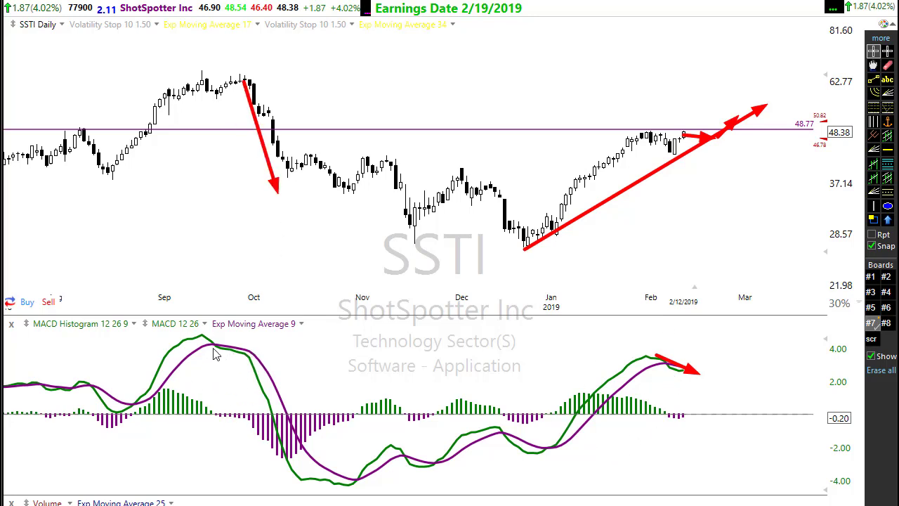
drag(250, 355, 294, 474)
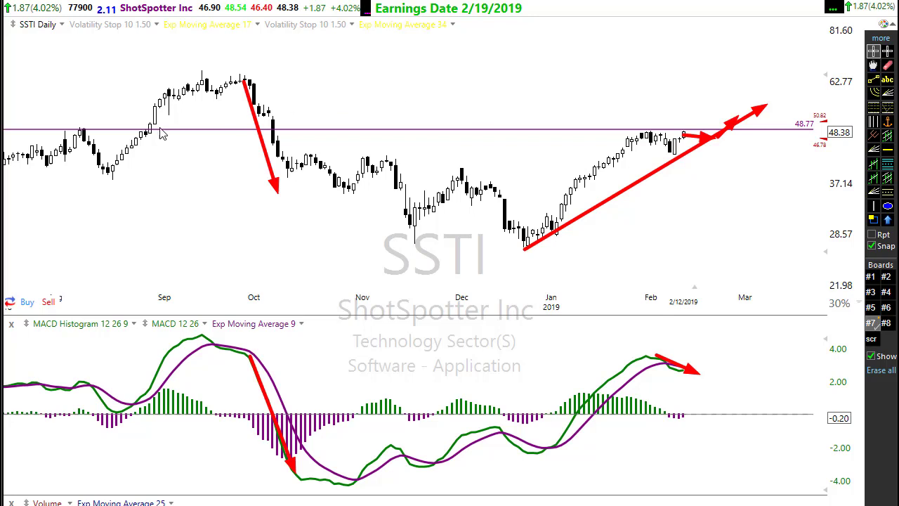
mouse_move(61, 130)
mouse_down()
mouse_move(316, 139)
mouse_move(800, 131)
mouse_up()
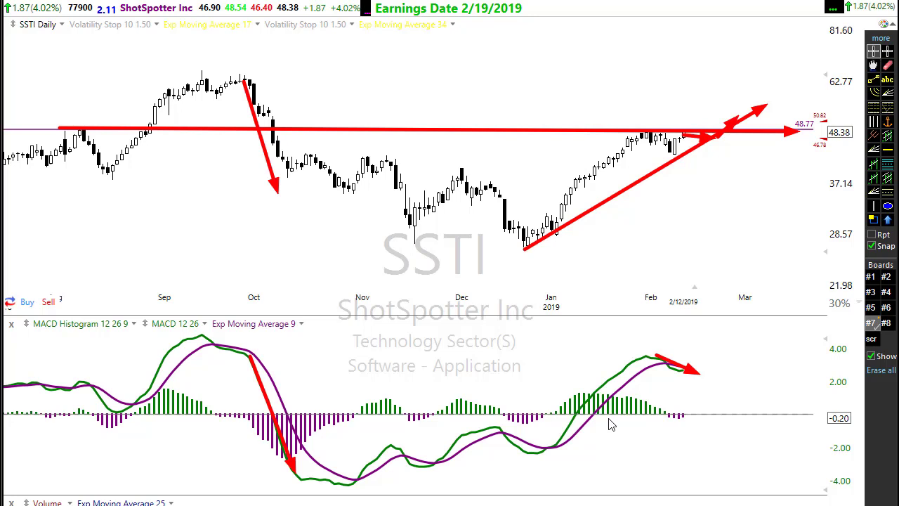
key(e)
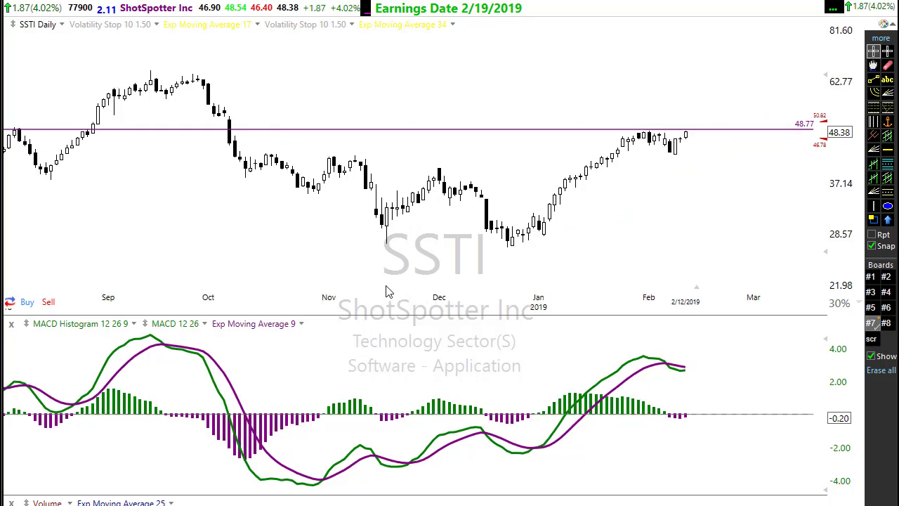
Switch to the NFLX daily chart and examine about a year of its price and MACD history.
scroll(386, 289, up, 3)
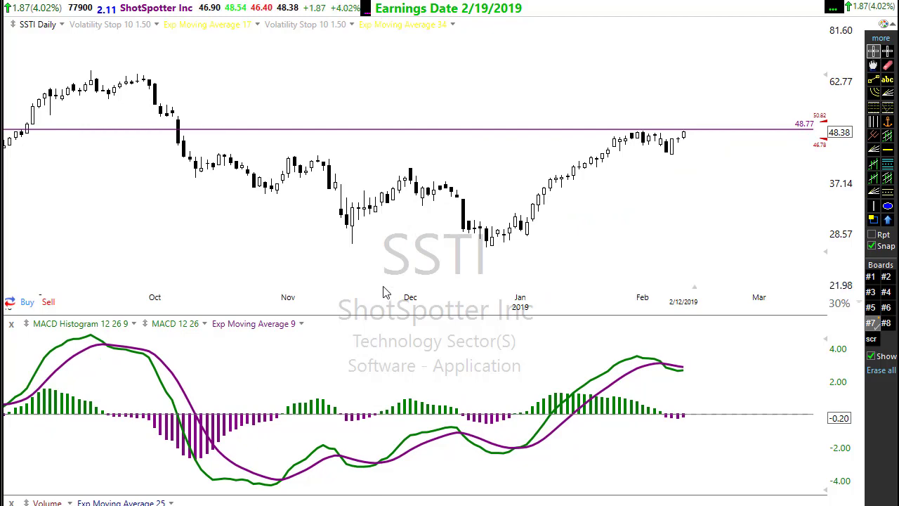
text(nflx)
key(Return)
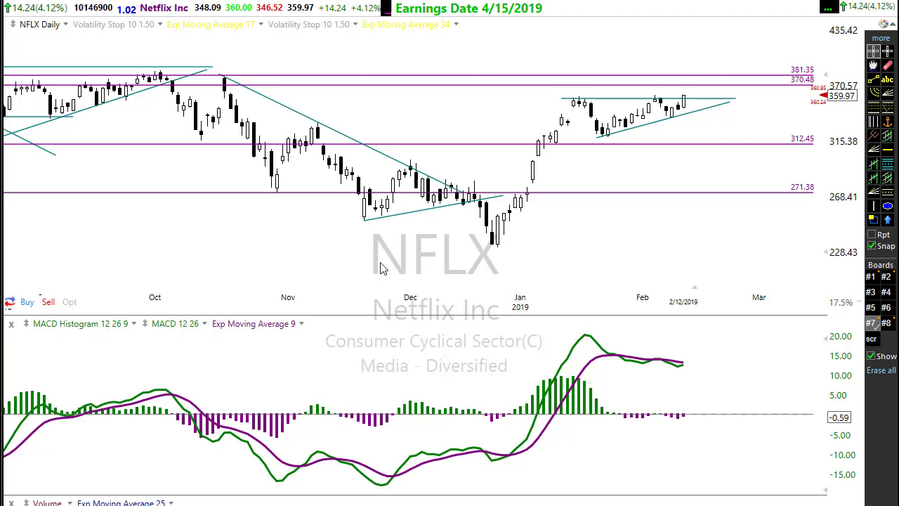
scroll(428, 331, down, 2)
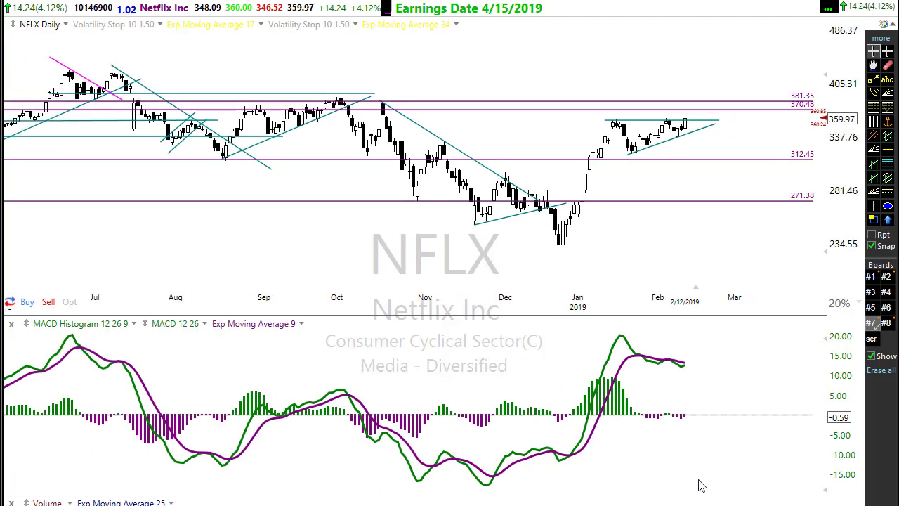
scroll(601, 378, down, 2)
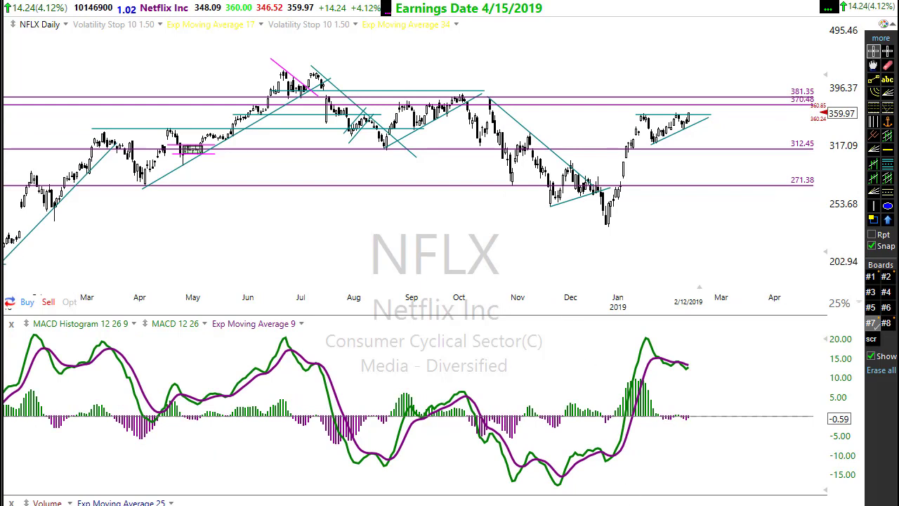
Trace NFLX's descending resistance from the July high and its horizontal resistance near 370.48 with red arrows, and clear them.
drag(309, 71, 631, 107)
drag(688, 114, 805, 135)
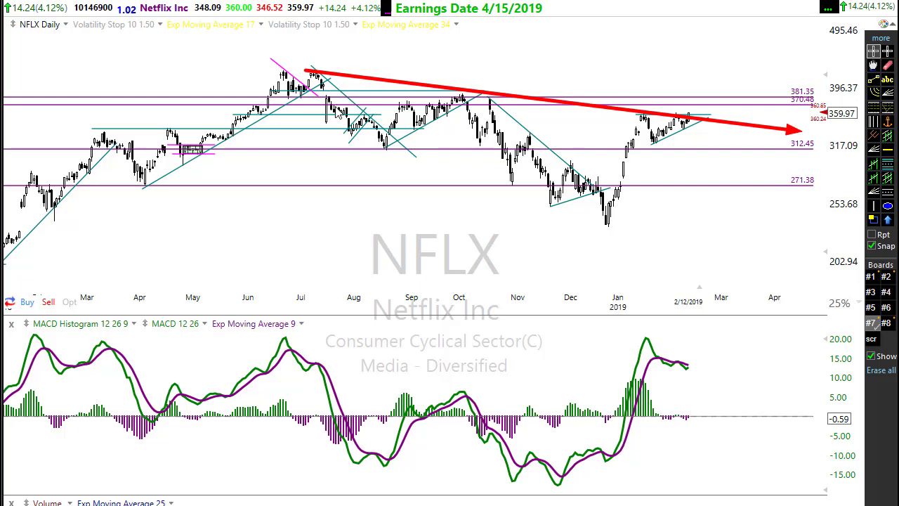
drag(246, 110, 768, 109)
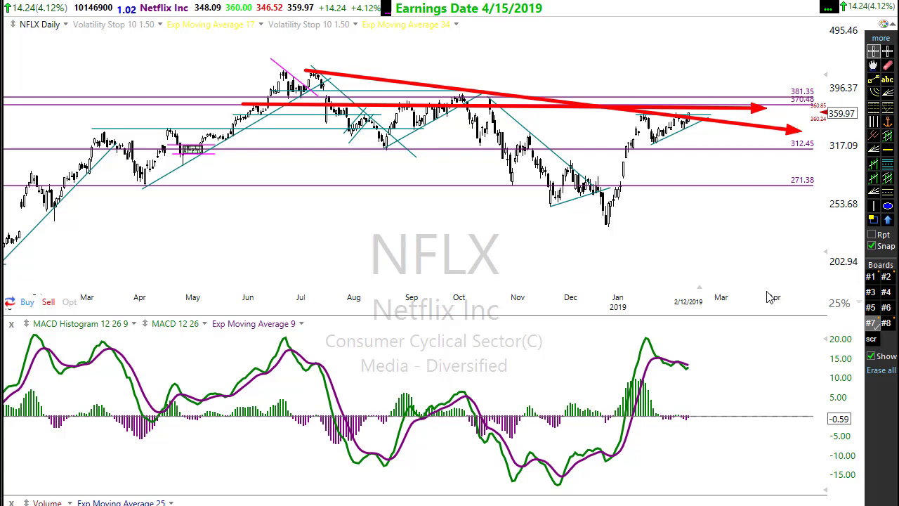
key(Escape)
scroll(342, 251, down, 2)
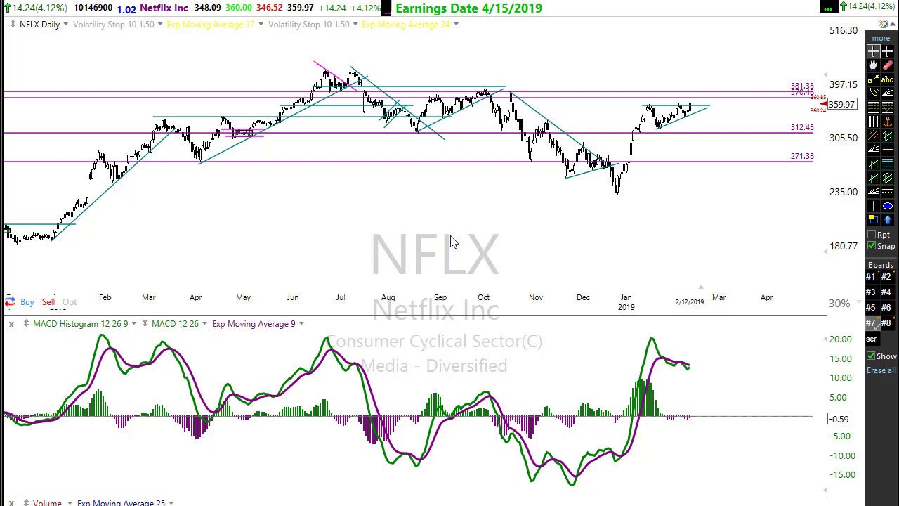
scroll(426, 250, up, 2)
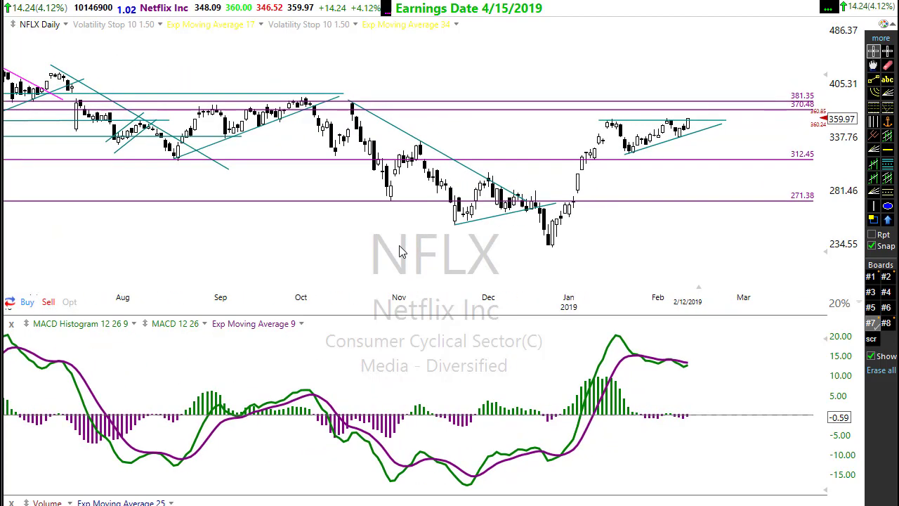
Switch to the JNJ daily chart and trace its 135.00 resistance and rising trendline from the December low with red arrows.
text(jnj)
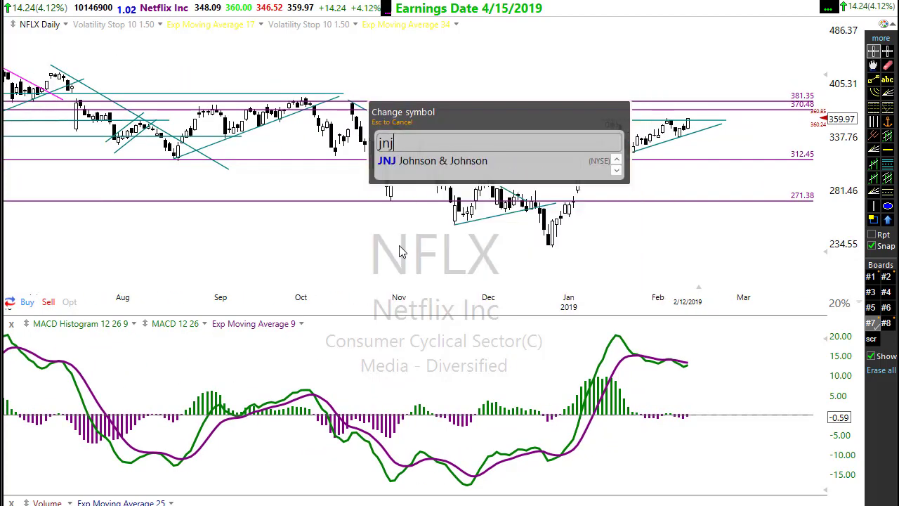
key(Return)
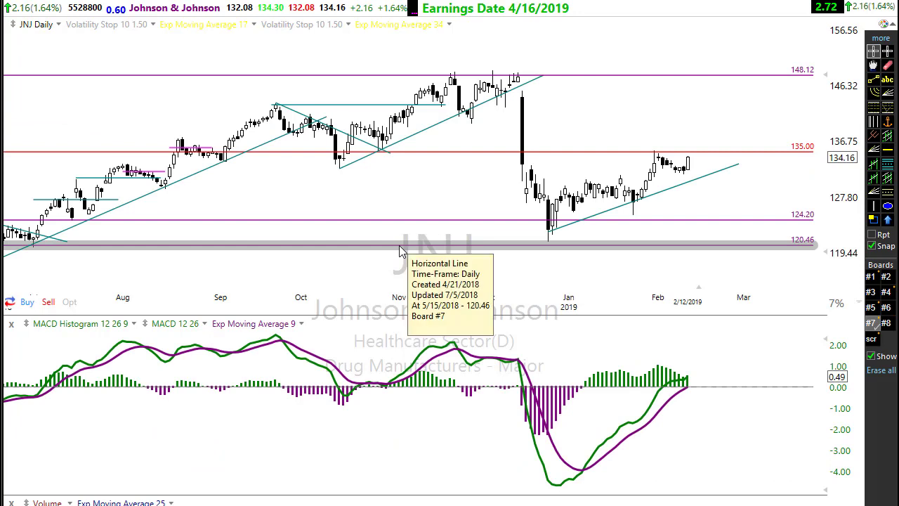
scroll(705, 440, up, 1)
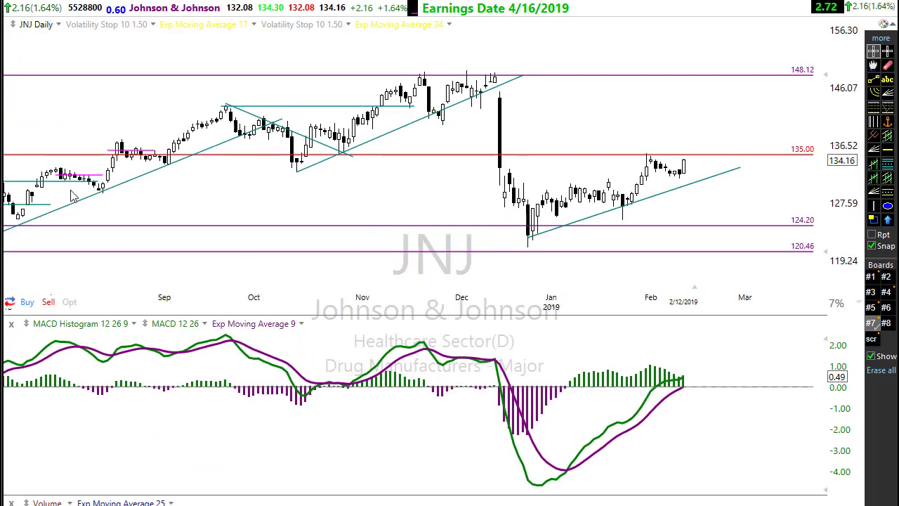
mouse_move(76, 156)
mouse_down()
mouse_move(771, 174)
mouse_move(795, 153)
mouse_up()
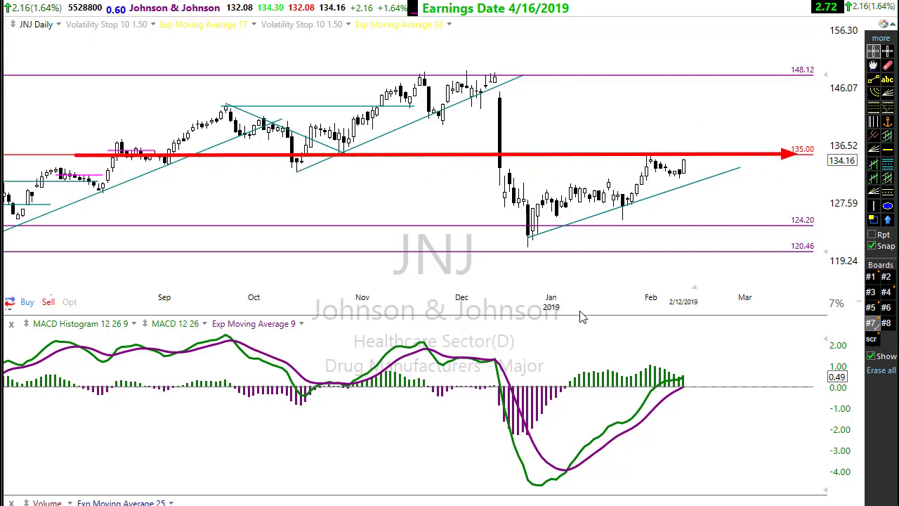
mouse_move(526, 242)
mouse_down()
mouse_move(612, 204)
mouse_move(798, 154)
mouse_up()
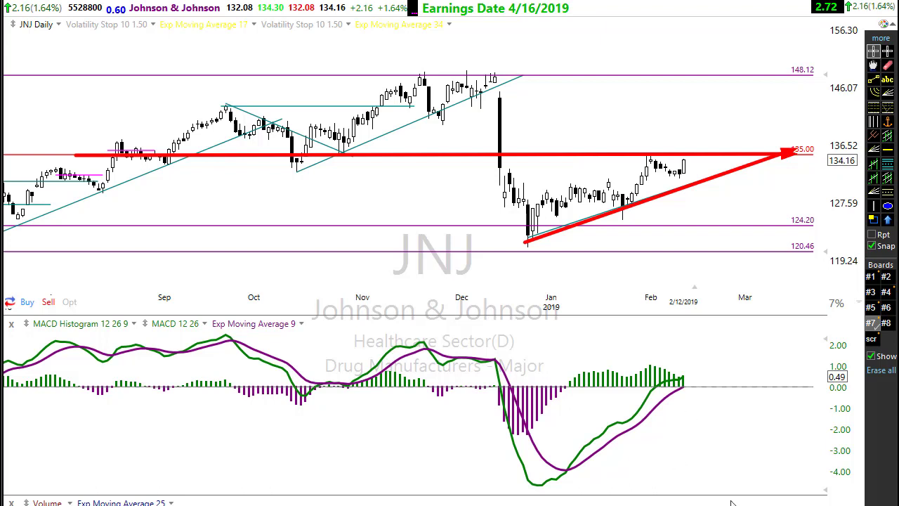
Point a red arrow at JNJ's MACD zero-line approach and sketch possible consolidations above and below the 135.00 resistance.
drag(737, 452, 690, 397)
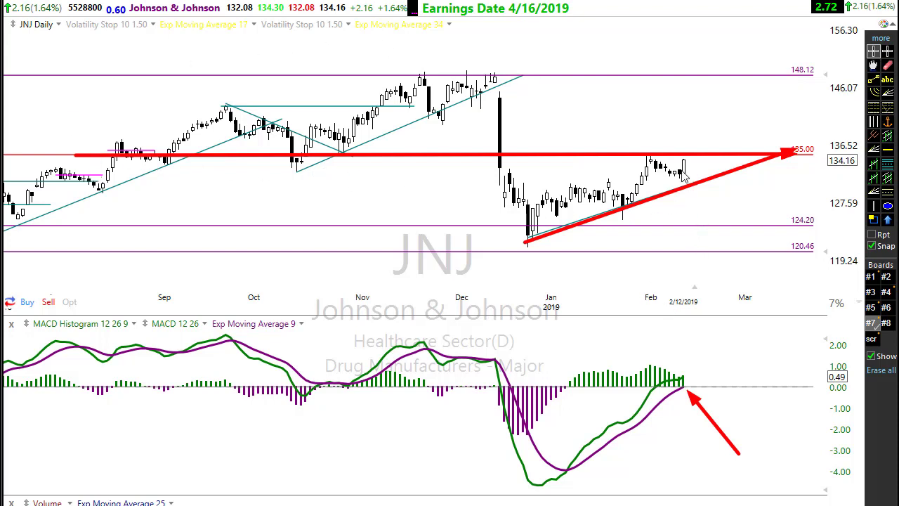
mouse_move(688, 169)
mouse_down()
mouse_move(706, 147)
mouse_move(794, 153)
mouse_move(785, 155)
mouse_up()
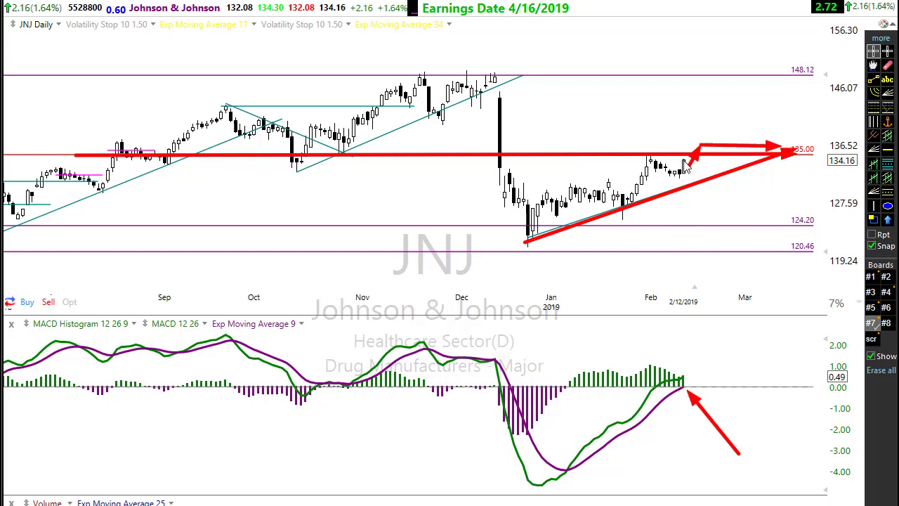
drag(686, 167, 760, 160)
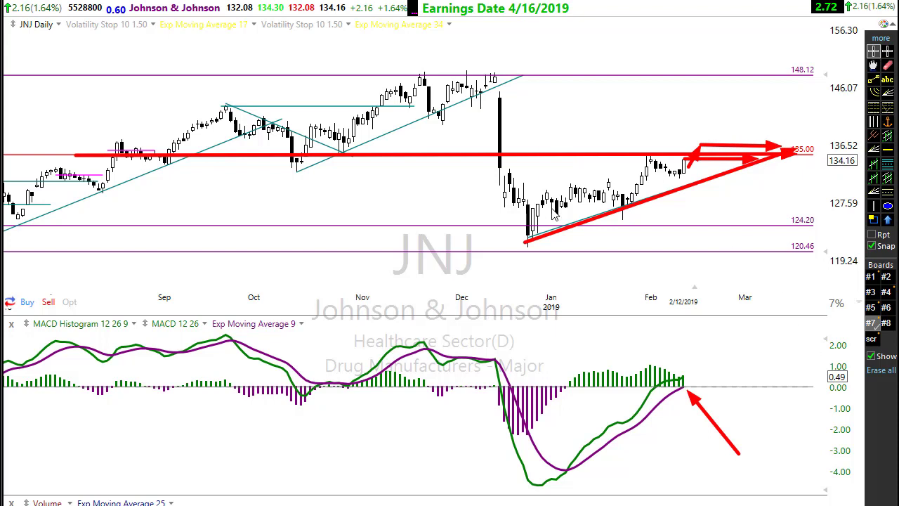
Trace JNJ's late-December bounce and January consolidation, its September–October downtrend and the October swings with red arrows, and clear all markings.
mouse_move(536, 240)
mouse_down()
mouse_move(555, 196)
mouse_move(646, 194)
mouse_up()
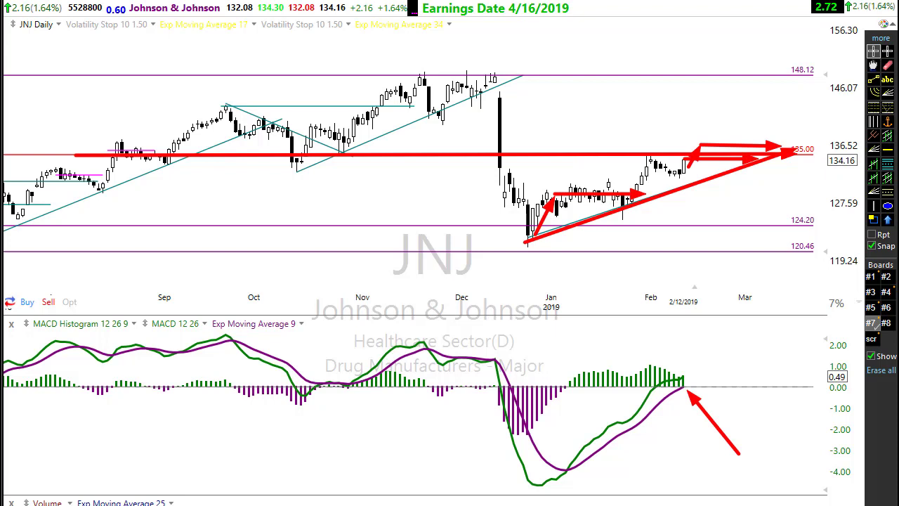
drag(220, 101, 380, 168)
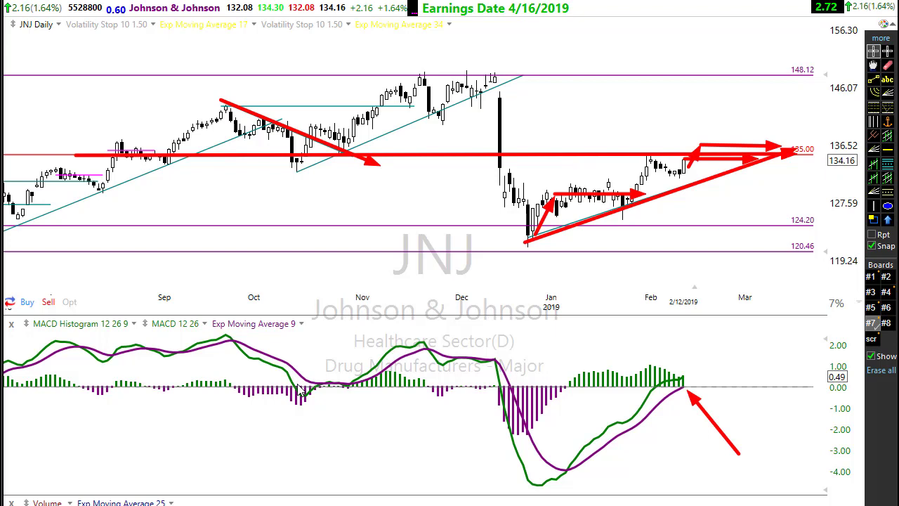
mouse_move(291, 165)
mouse_down()
mouse_move(310, 129)
mouse_move(385, 185)
mouse_up()
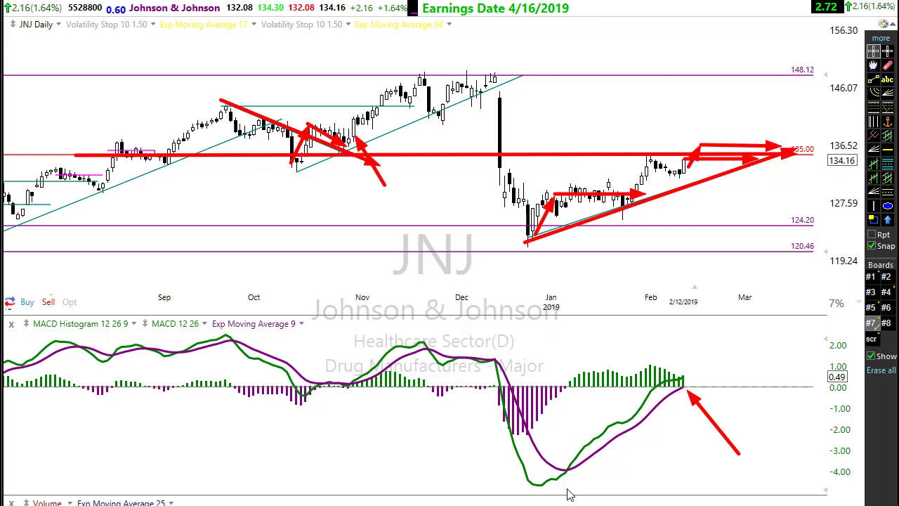
key(Escape)
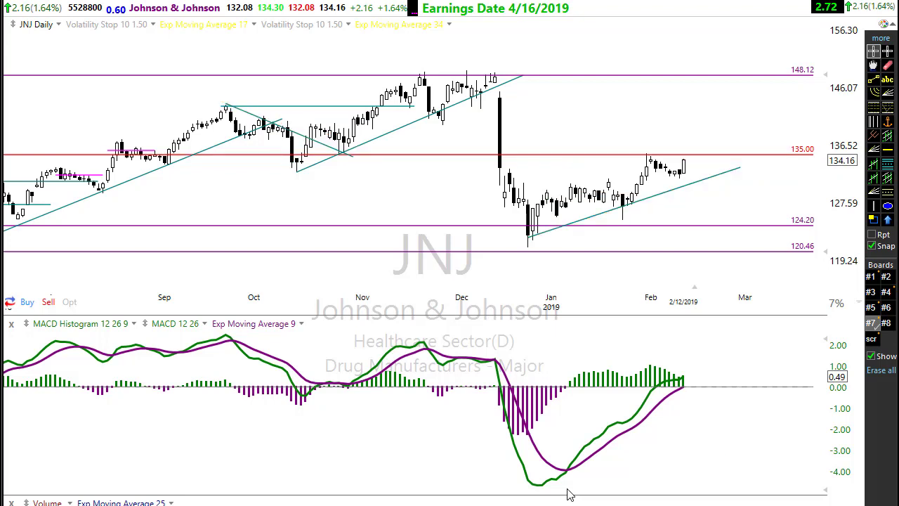